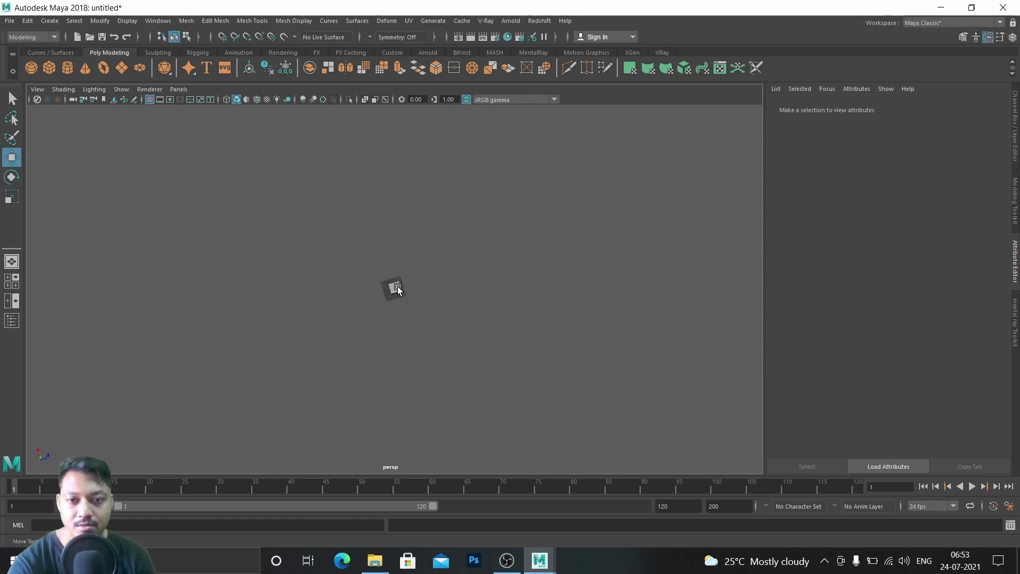
Orbit, pan and zoom the view to frame the box with the torus knot
scroll(392, 289, up, 10)
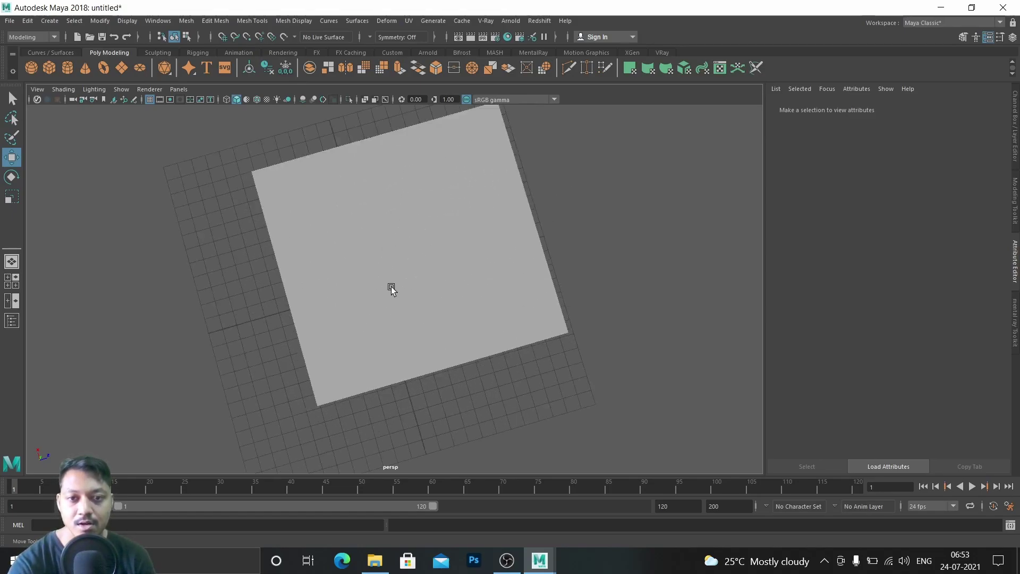
alt+drag(391, 286, 376, 204)
scroll(380, 206, up, 3)
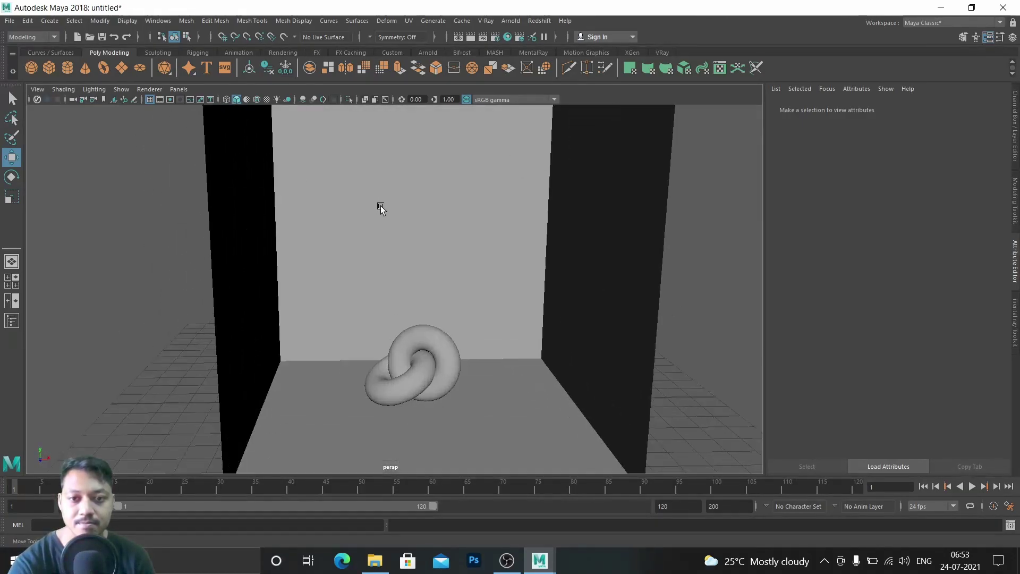
alt+middle_drag(444, 246, 390, 202)
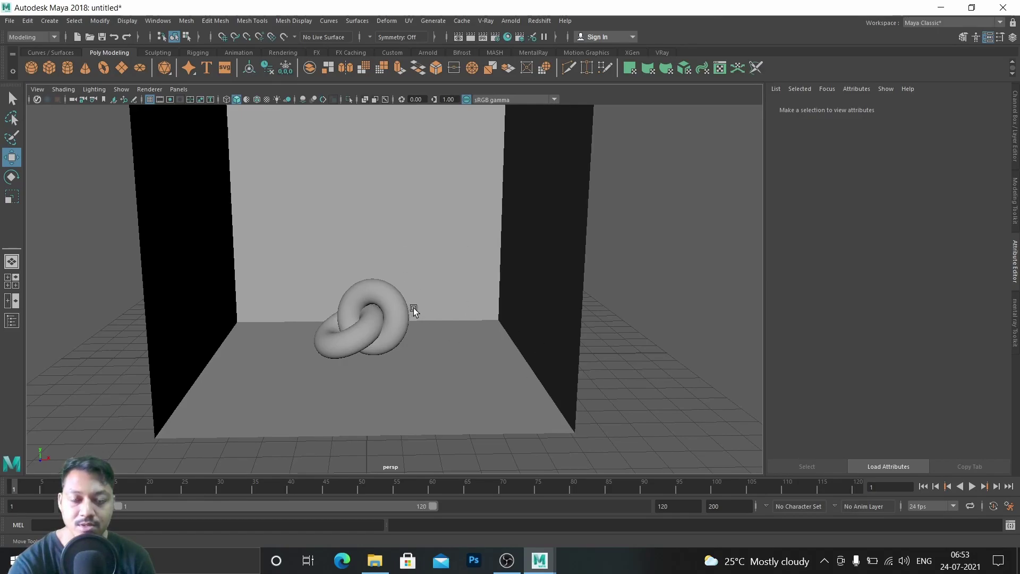
alt+middle_drag(444, 265, 460, 316)
alt+drag(385, 297, 341, 280)
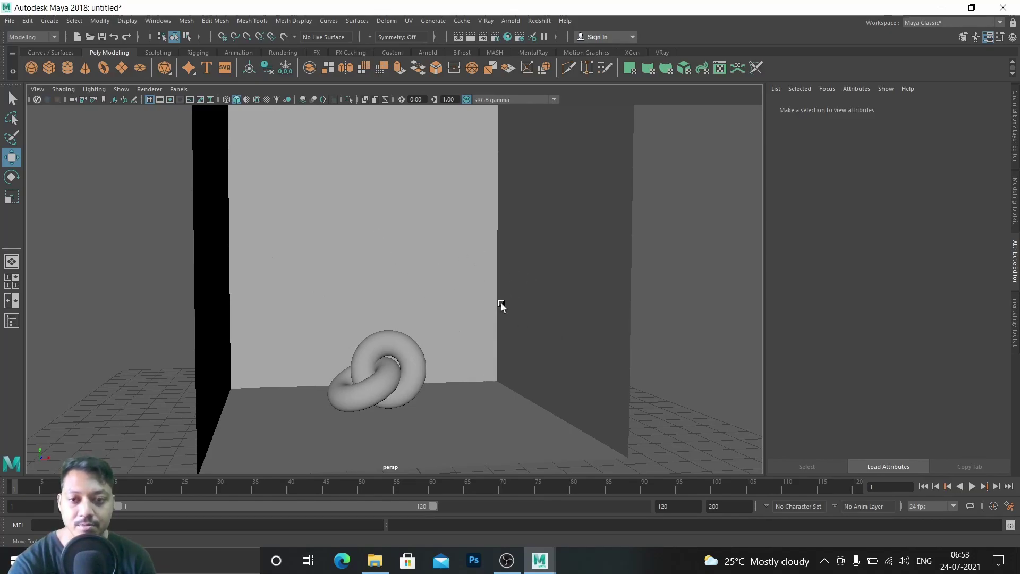
scroll(500, 305, down, 3)
alt+drag(501, 305, 373, 365)
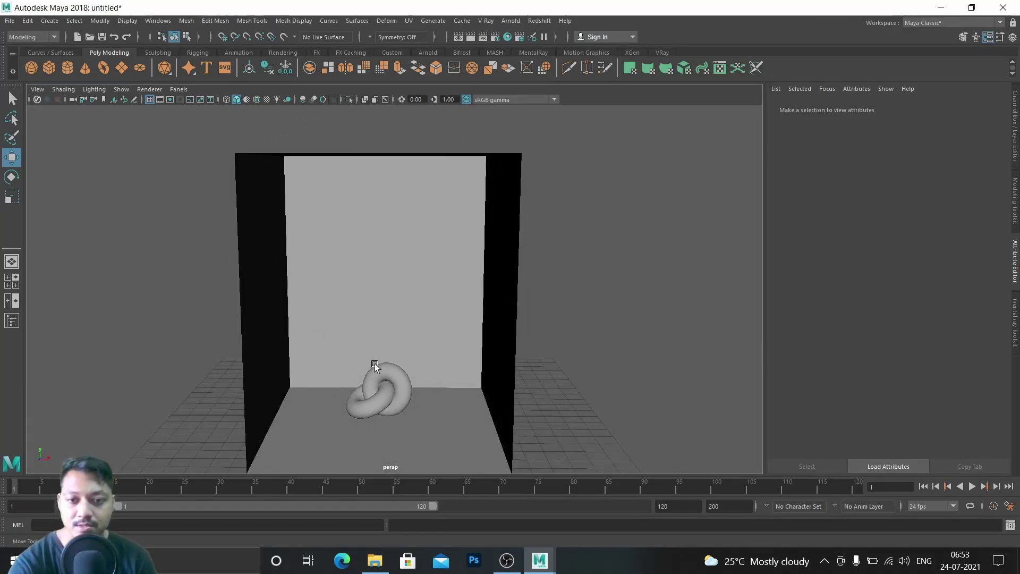
scroll(465, 388, up, 3)
alt+middle_drag(465, 388, 454, 224)
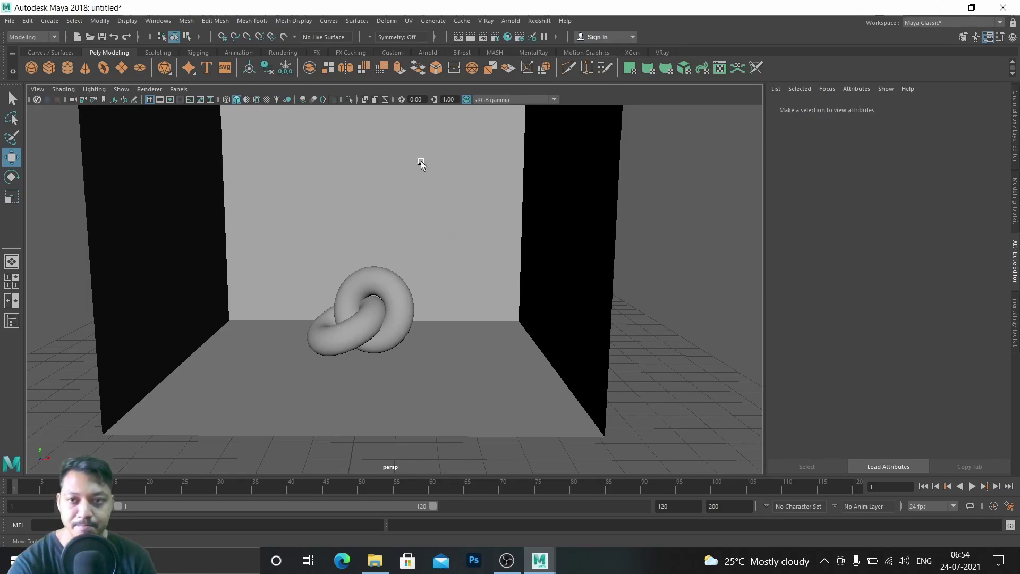
scroll(397, 253, down, 8)
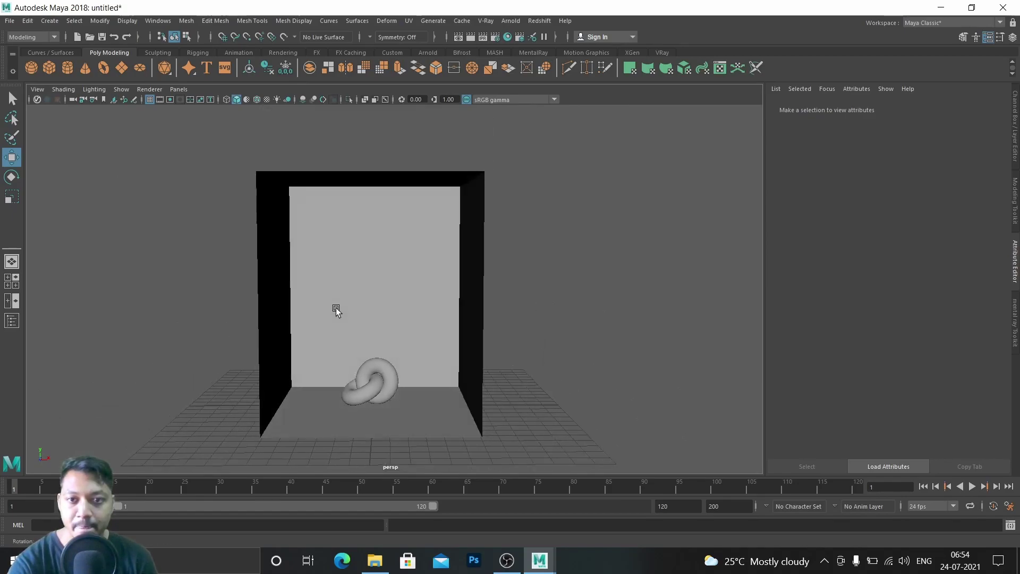
alt+drag(336, 311, 263, 344)
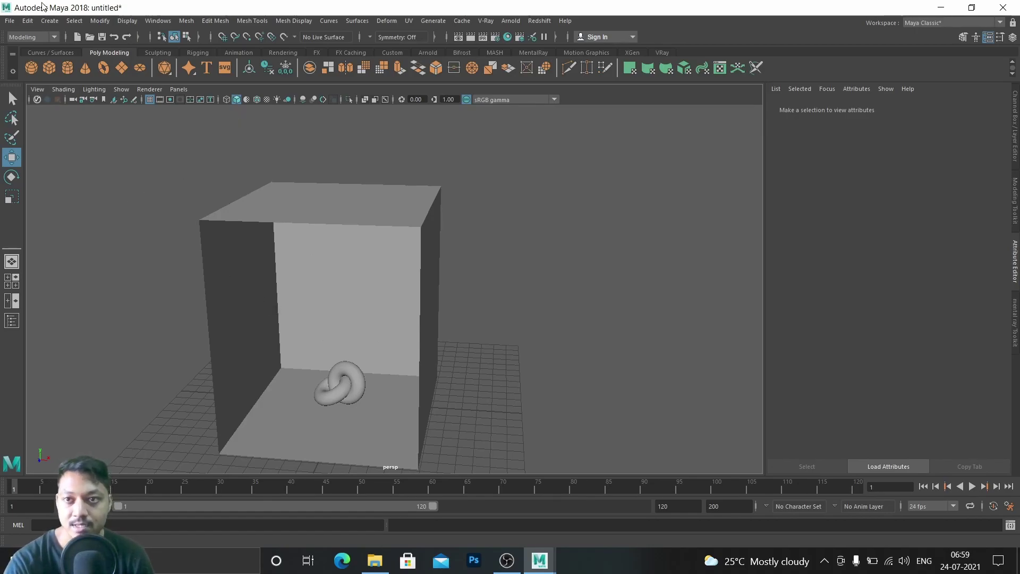
Create an area light and move it to Translate Y 9.705, Z 10.035
click(55, 24)
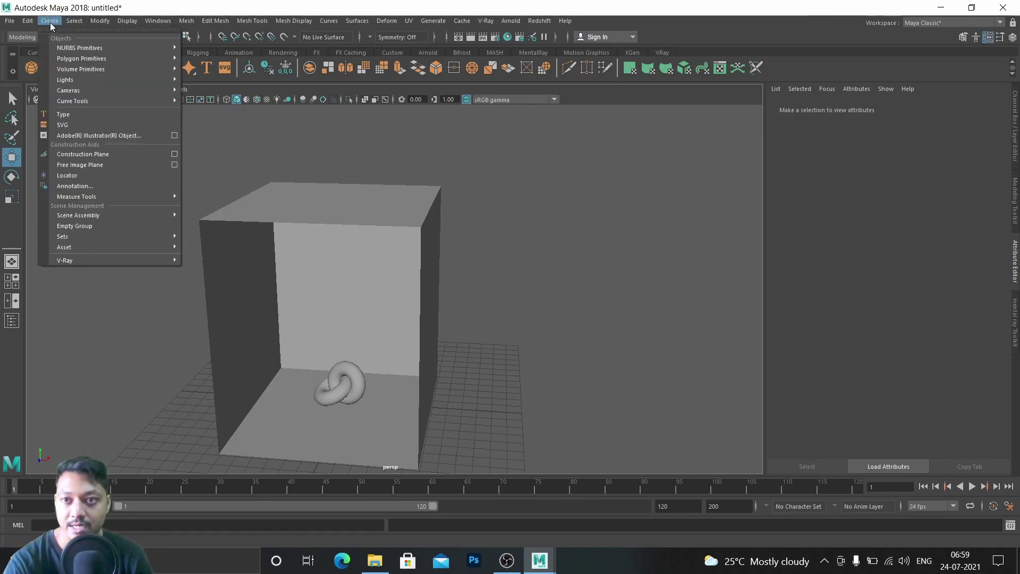
mouse_move(113, 80)
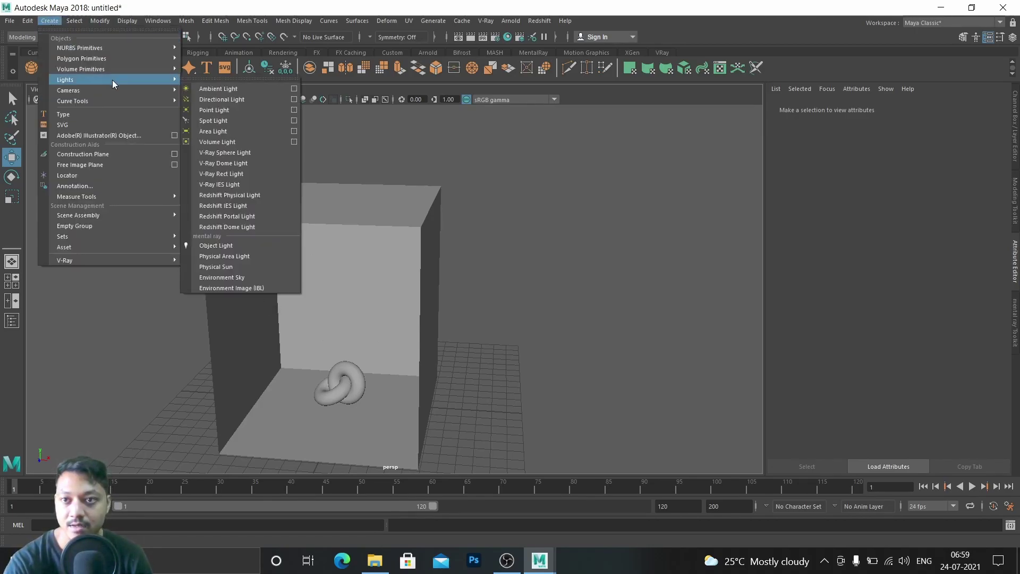
click(204, 132)
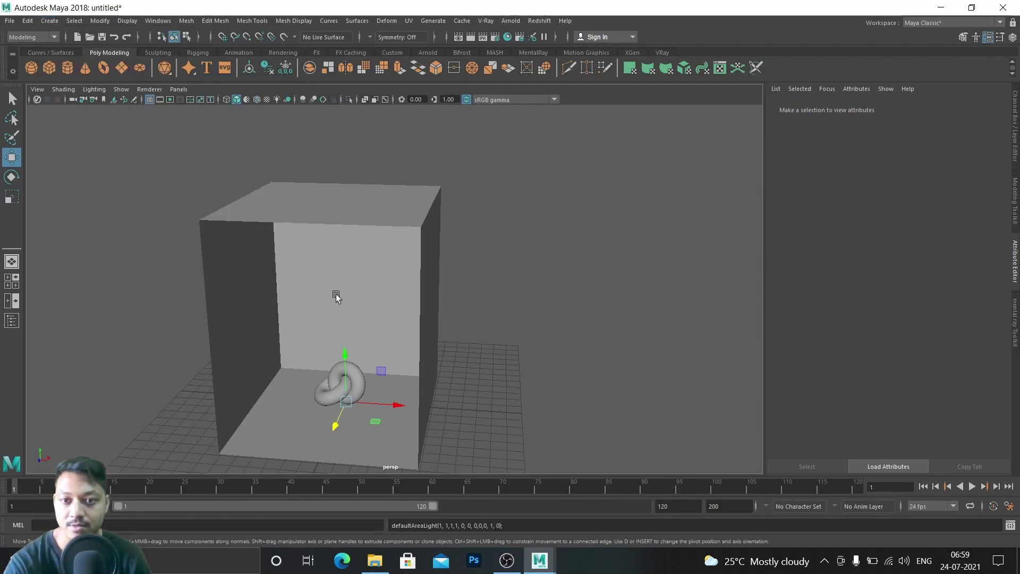
drag(343, 355, 348, 216)
scroll(351, 278, up, 3)
alt+drag(351, 278, 342, 257)
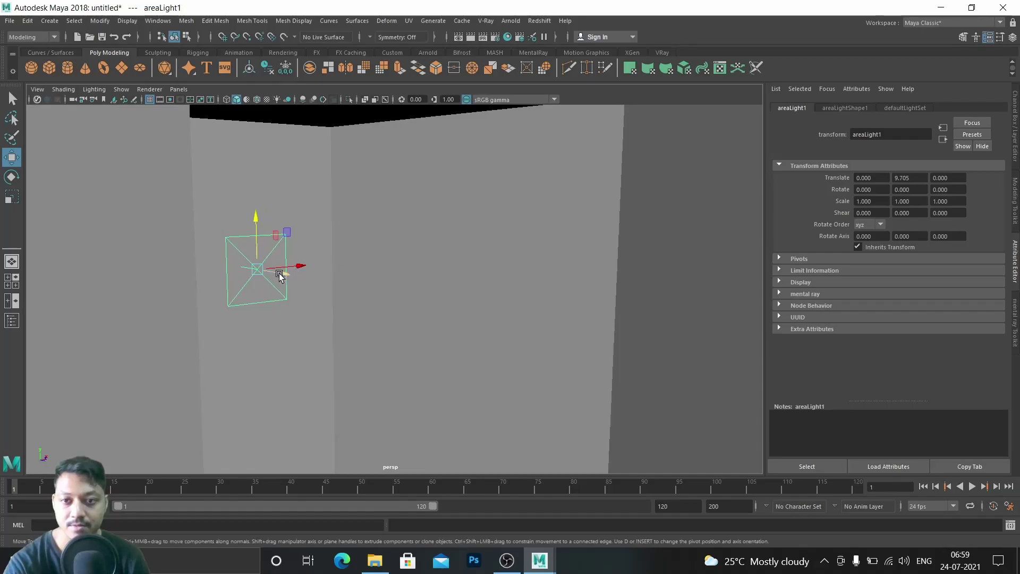
drag(282, 274, 503, 333)
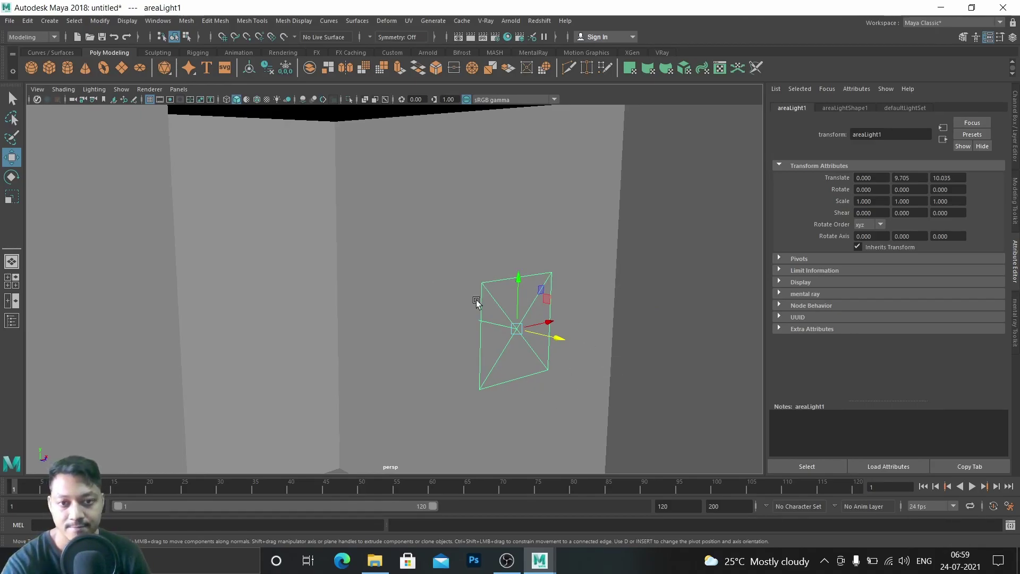
Tilt the area light to -96.426 on Rotate X
key(e)
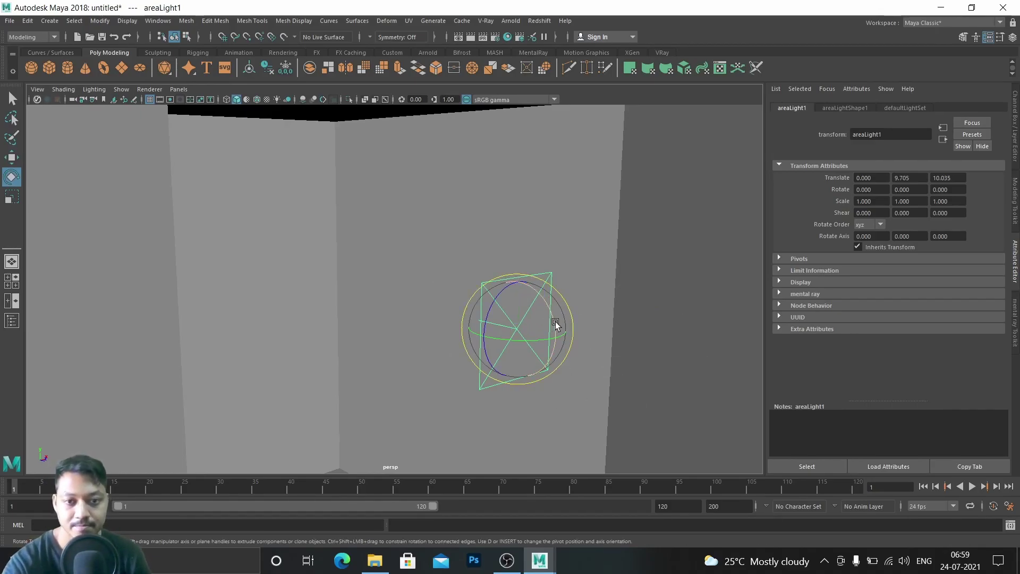
drag(556, 330, 541, 290)
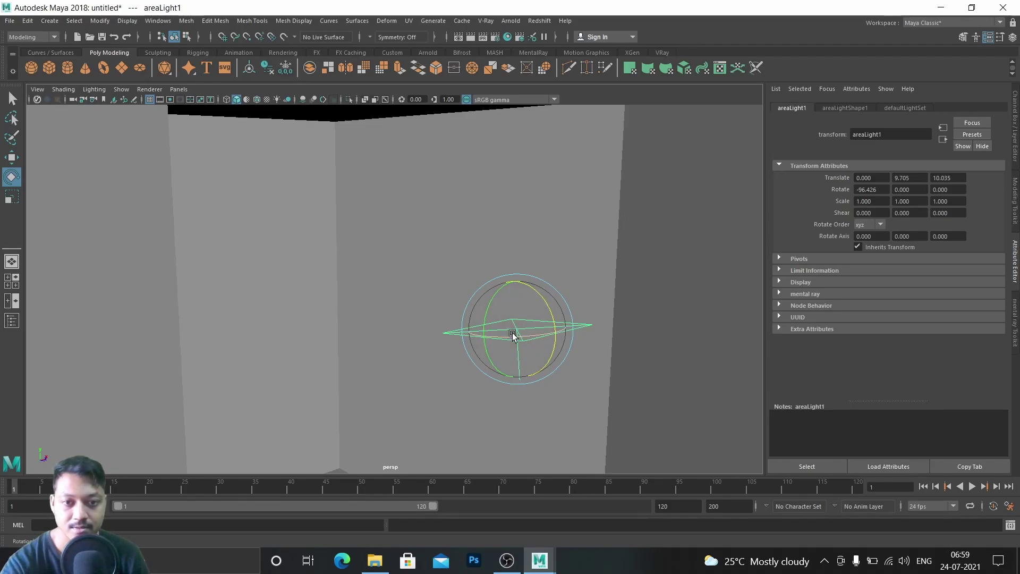
right_drag(512, 246, 617, 249)
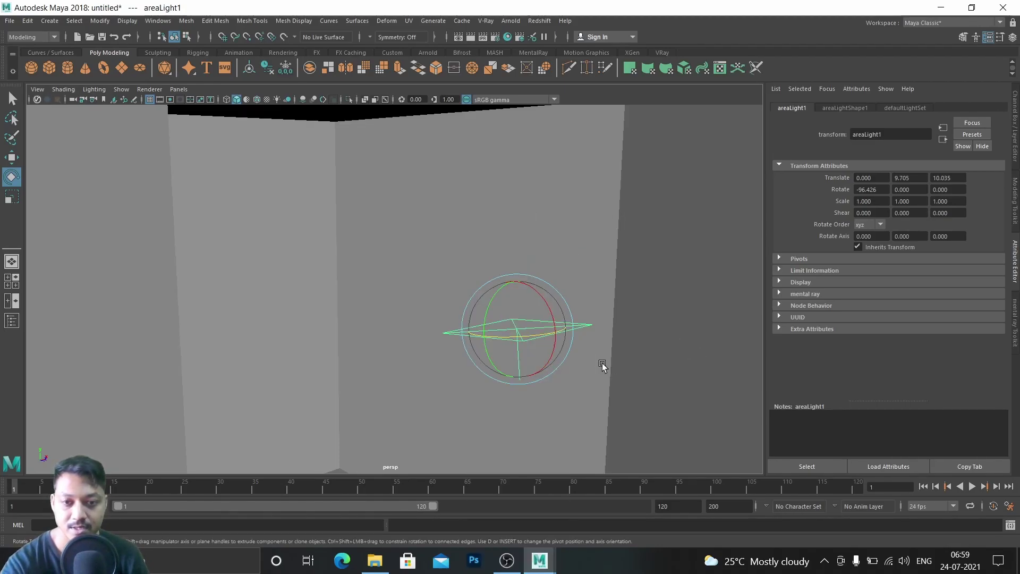
alt+drag(601, 362, 390, 342)
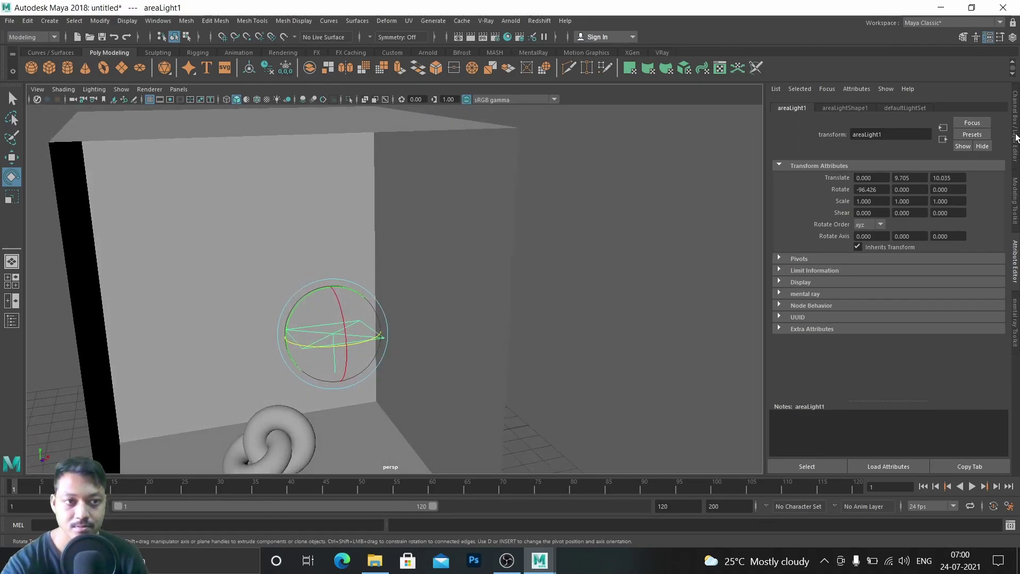
Set the area light's Rotate X to -90 in the Channel Box
click(1015, 137)
click(982, 144)
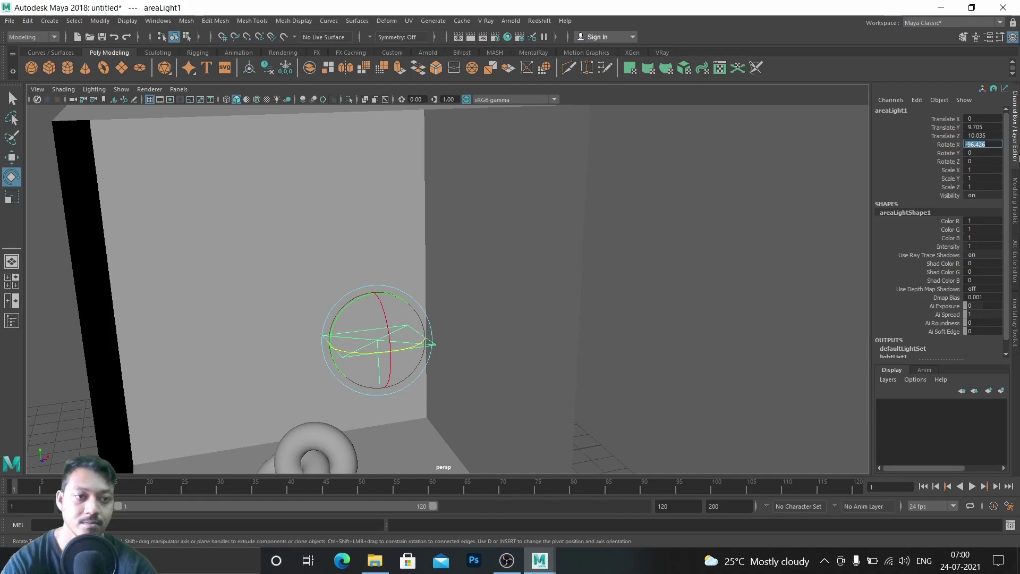
text(-)
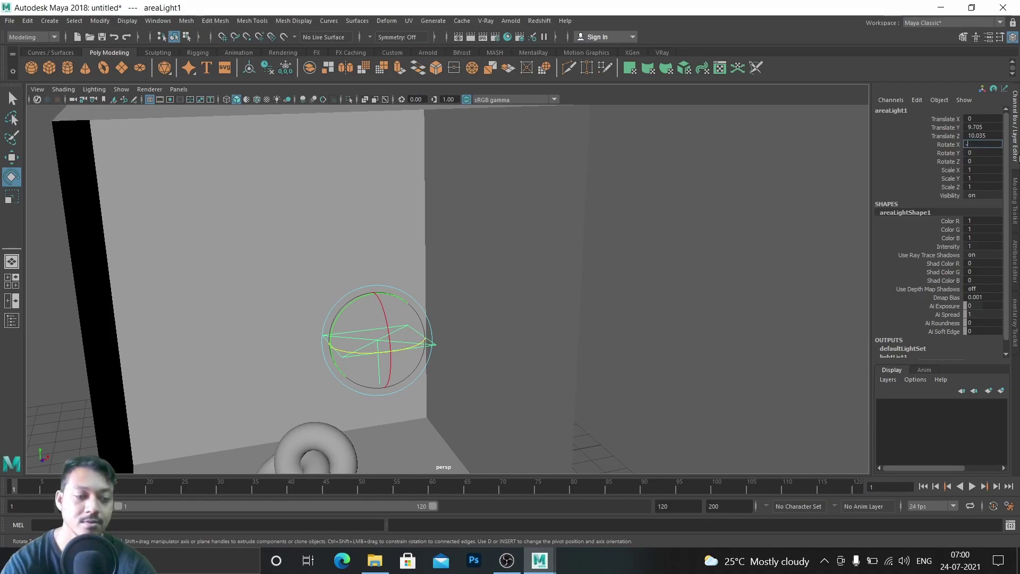
text(90)
key(Return)
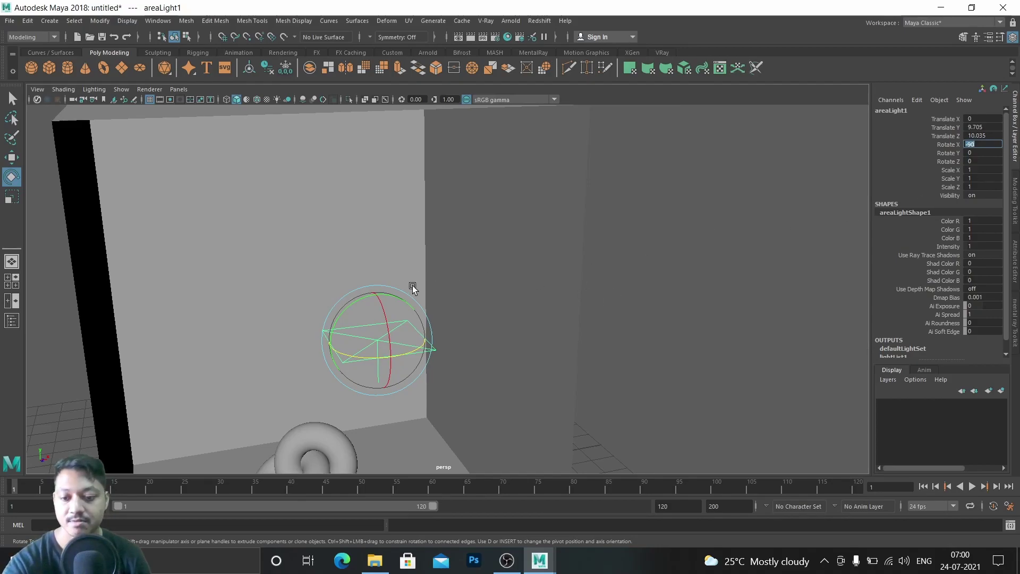
Raise the area light along Y to Translate Y 12.753
text(w)
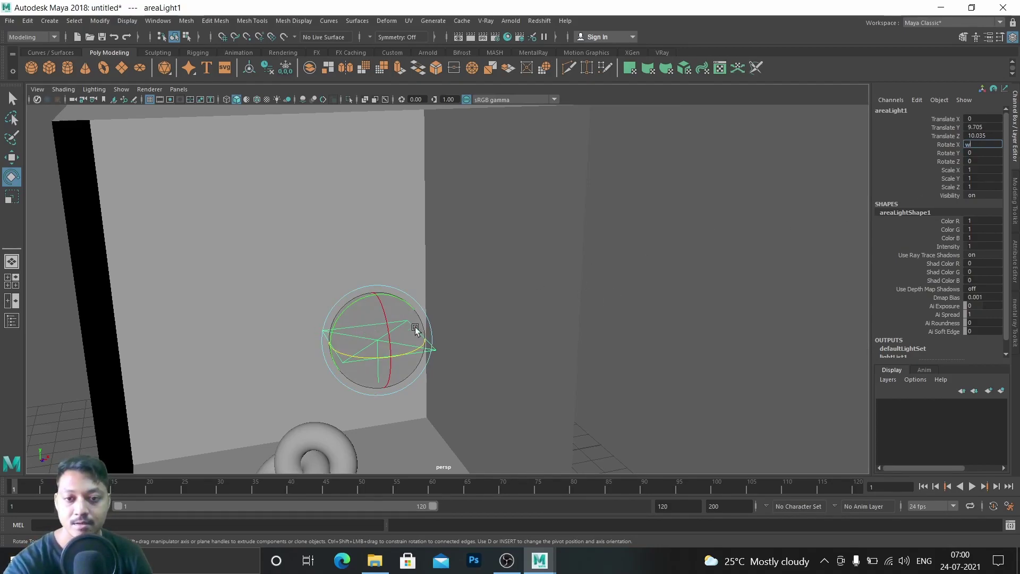
click(365, 337)
click(404, 353)
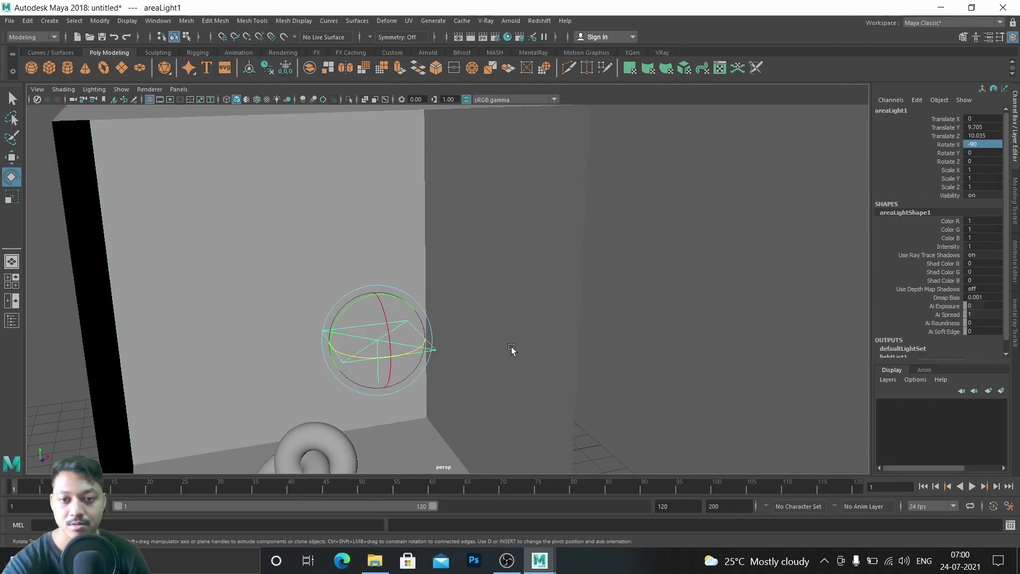
key(w)
drag(383, 300, 384, 162)
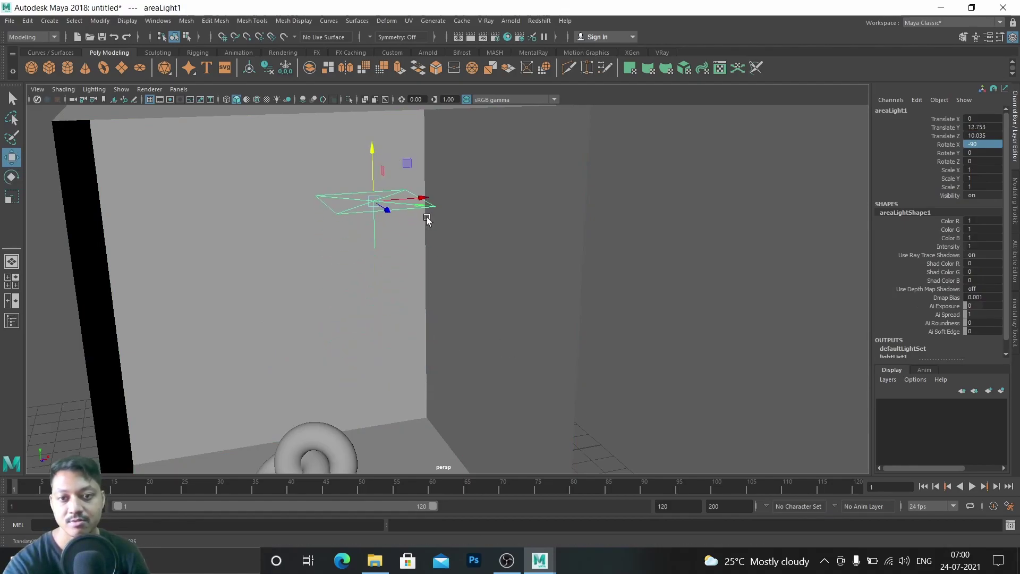
scroll(467, 337, down, 3)
mouse_move(468, 335)
mouse_down()
mouse_move(439, 348)
mouse_move(476, 326)
mouse_up()
In a wireframe top view, centre the area light over the torus at Translate X 0
click(431, 254)
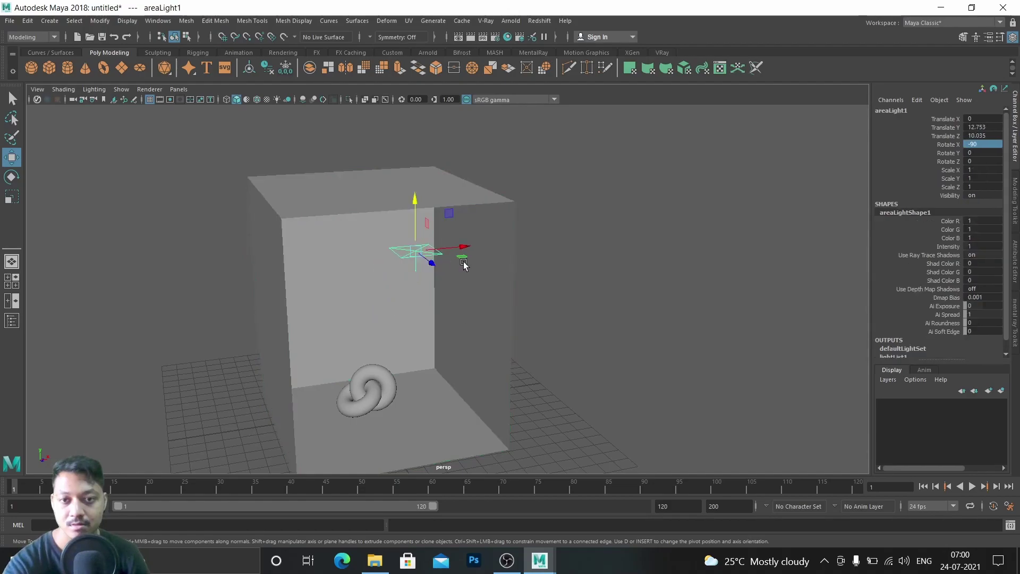
drag(431, 266, 378, 241)
key(space)
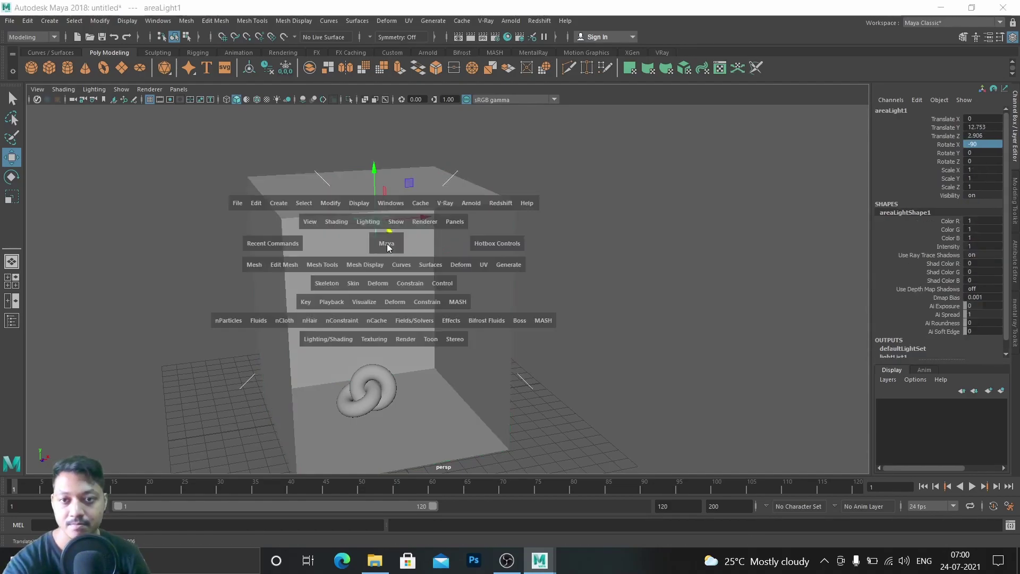
key(space)
scroll(290, 213, down, 2)
alt+middle_drag(385, 257, 438, 298)
key(4)
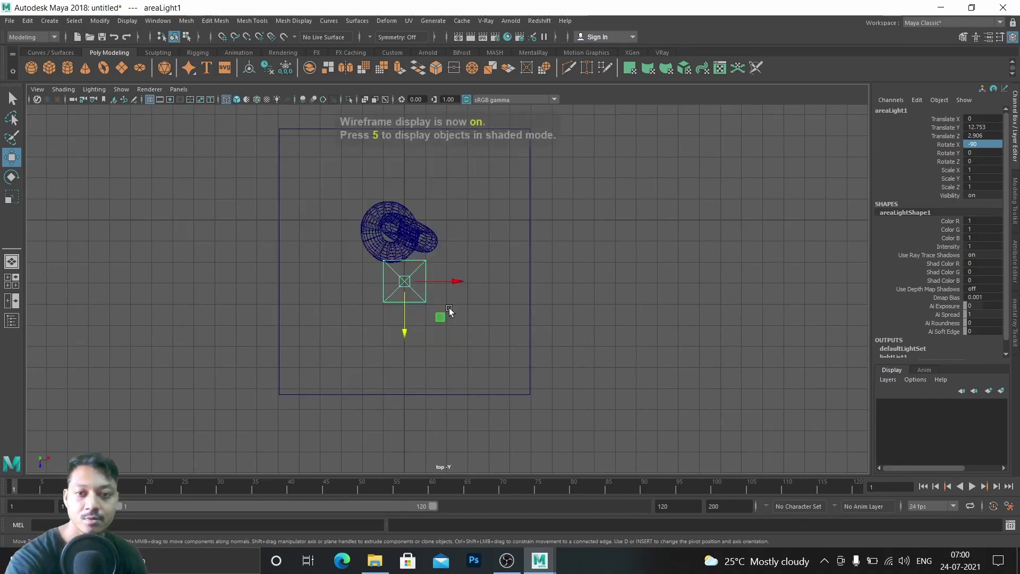
drag(440, 284, 437, 284)
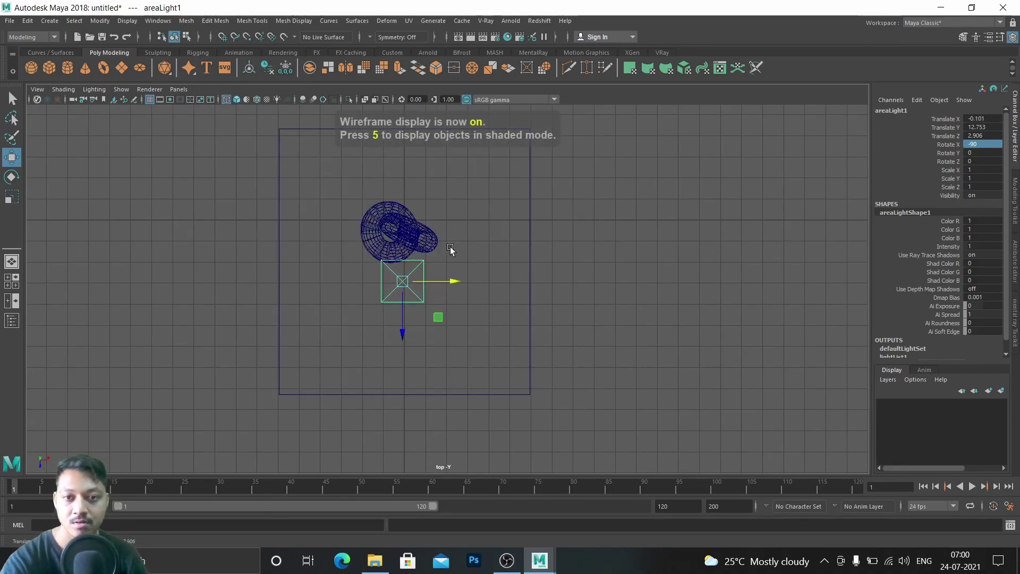
drag(403, 330, 399, 281)
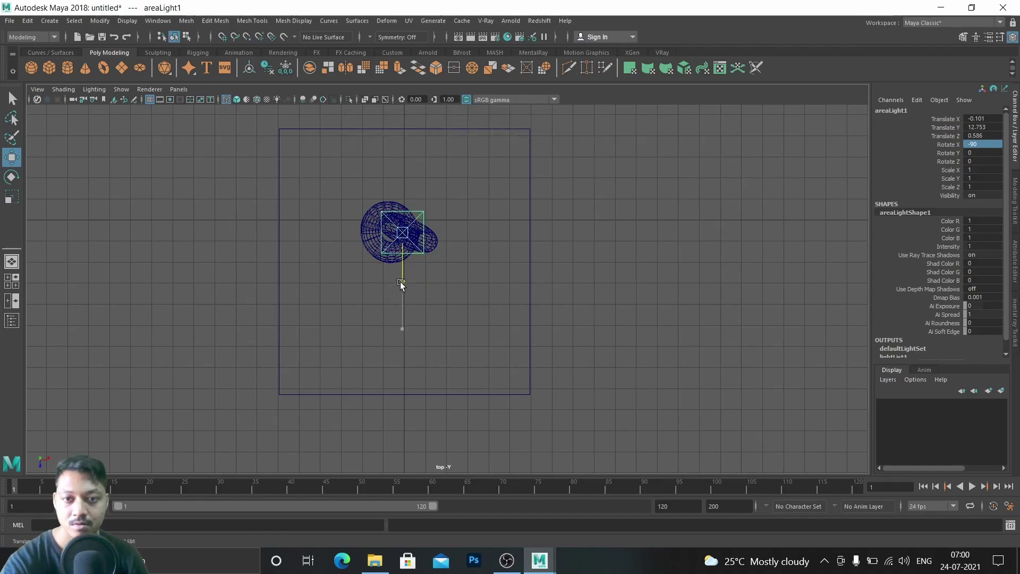
drag(454, 232, 448, 233)
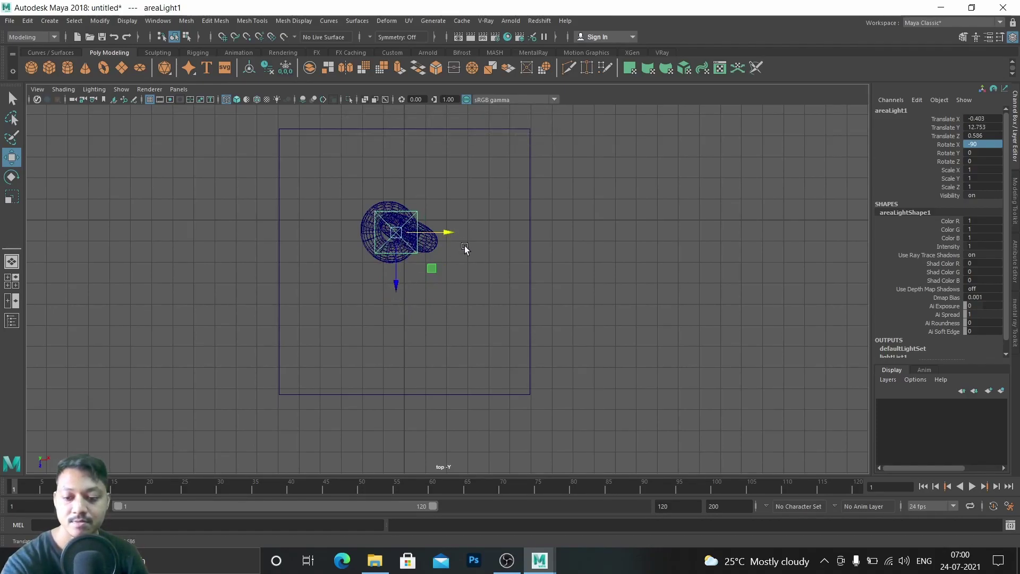
Scale the area light to about 3.946 by 2.333, then show four views
key(r)
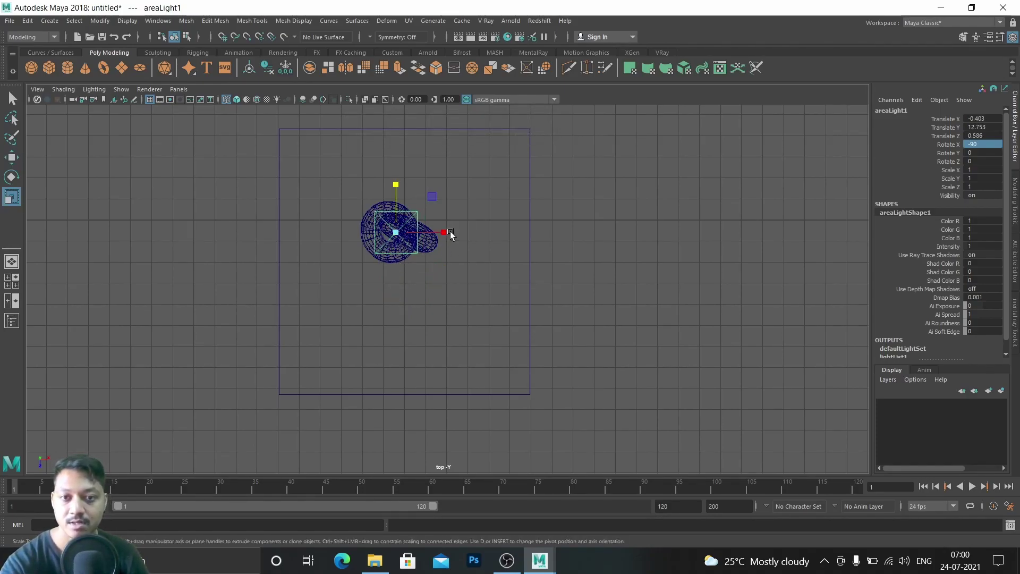
drag(453, 233, 497, 236)
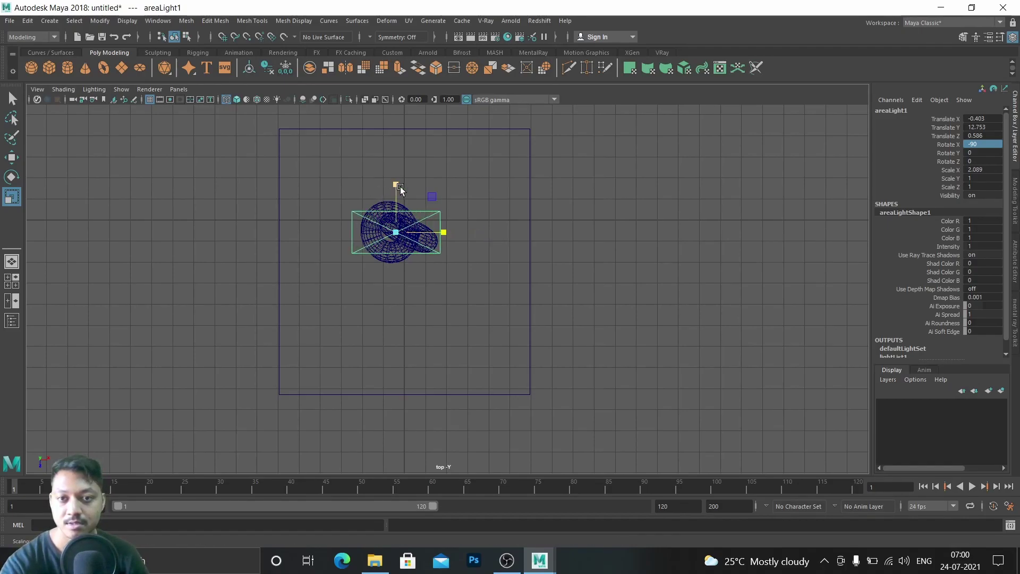
drag(400, 186, 400, 128)
mouse_move(444, 233)
mouse_down()
mouse_move(482, 232)
mouse_move(455, 233)
mouse_up()
key(w)
key(space)
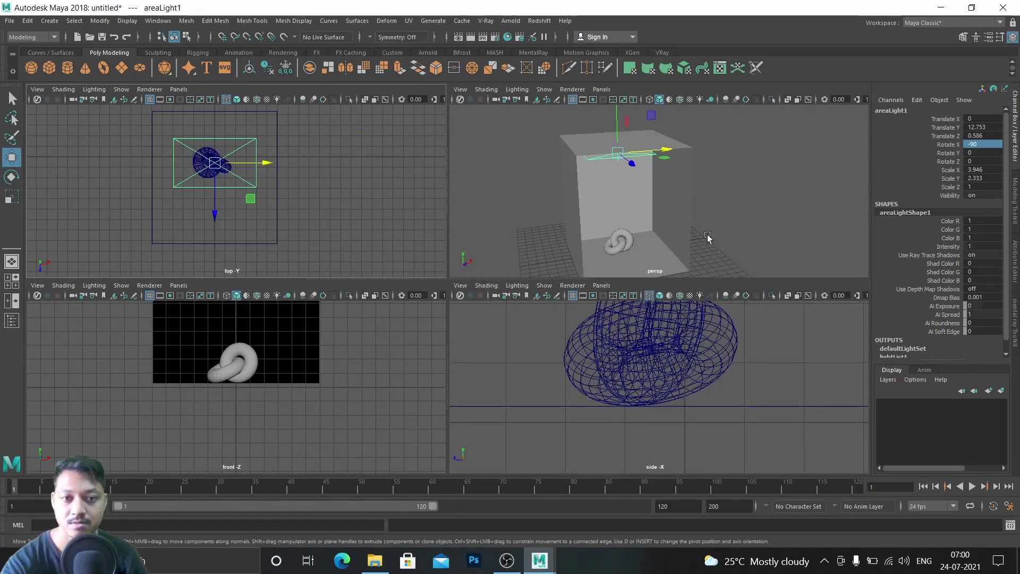
In the side view, raise the area light to Translate Y 14.292
key(space)
scroll(581, 355, down, 4)
alt+middle_drag(448, 269, 441, 385)
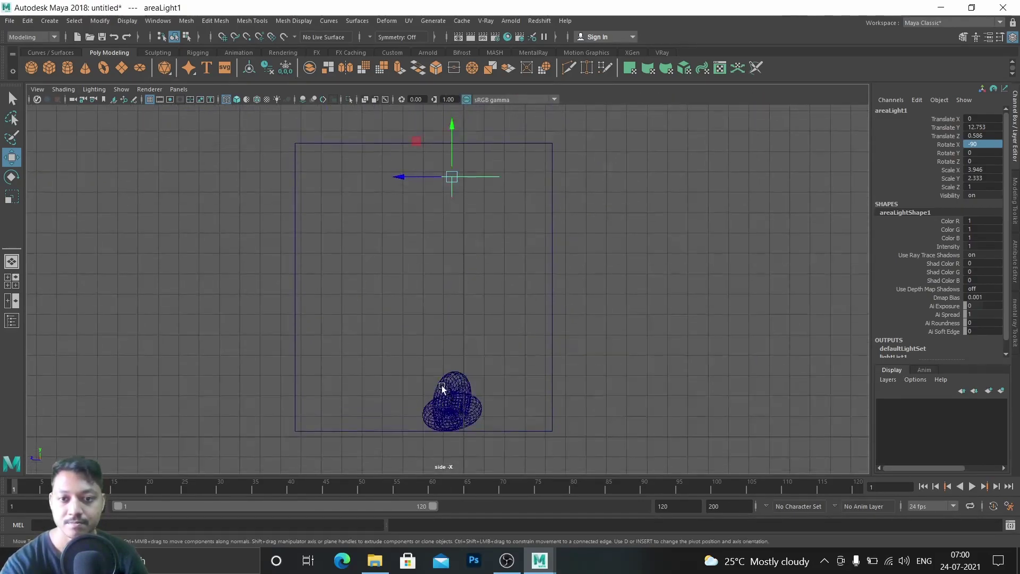
drag(455, 127, 459, 97)
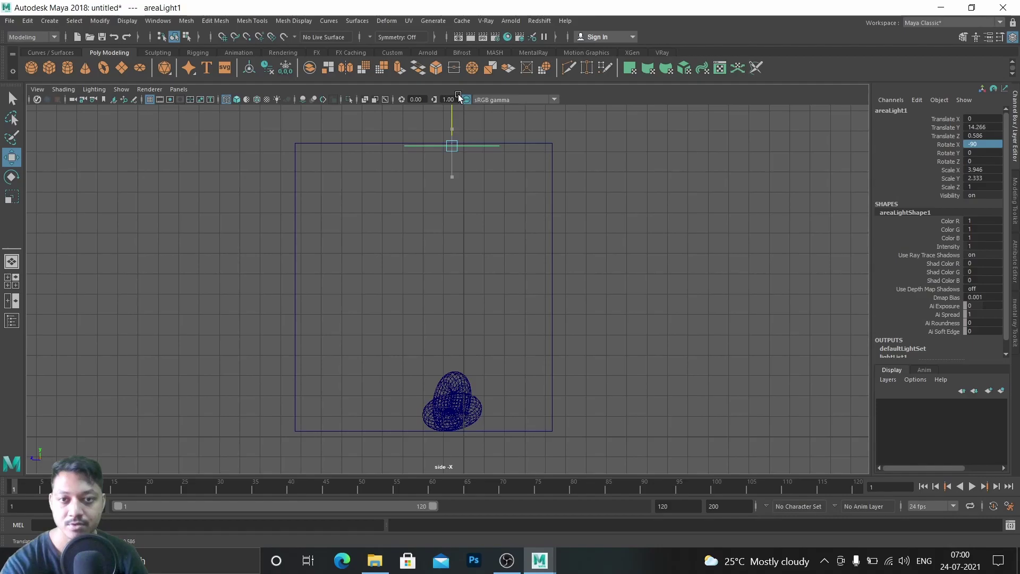
Maximize the perspective view and frame the box and torus knot
key(space)
key(space)
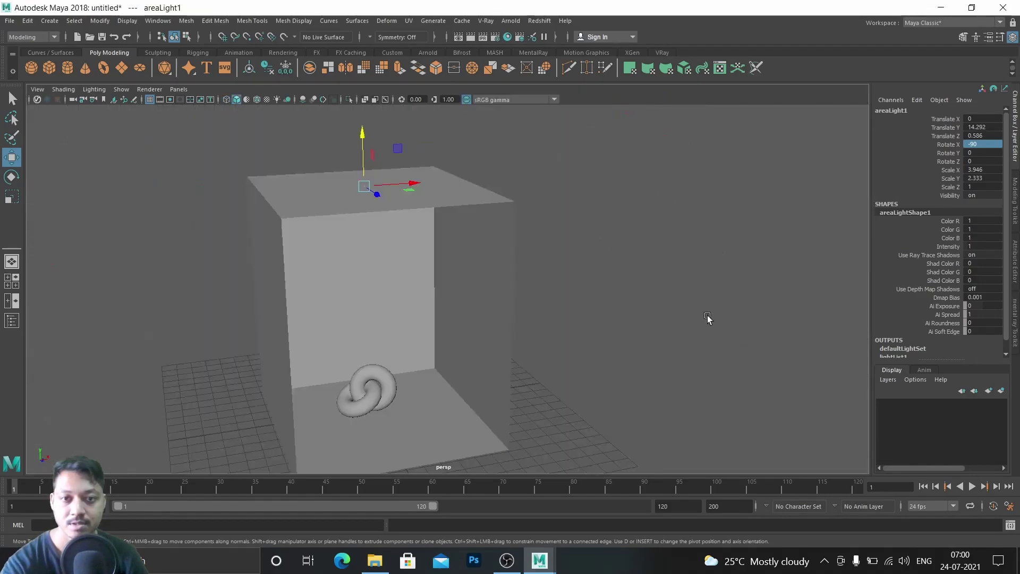
alt+drag(458, 310, 501, 289)
scroll(439, 333, up, 3)
scroll(501, 289, up, 3)
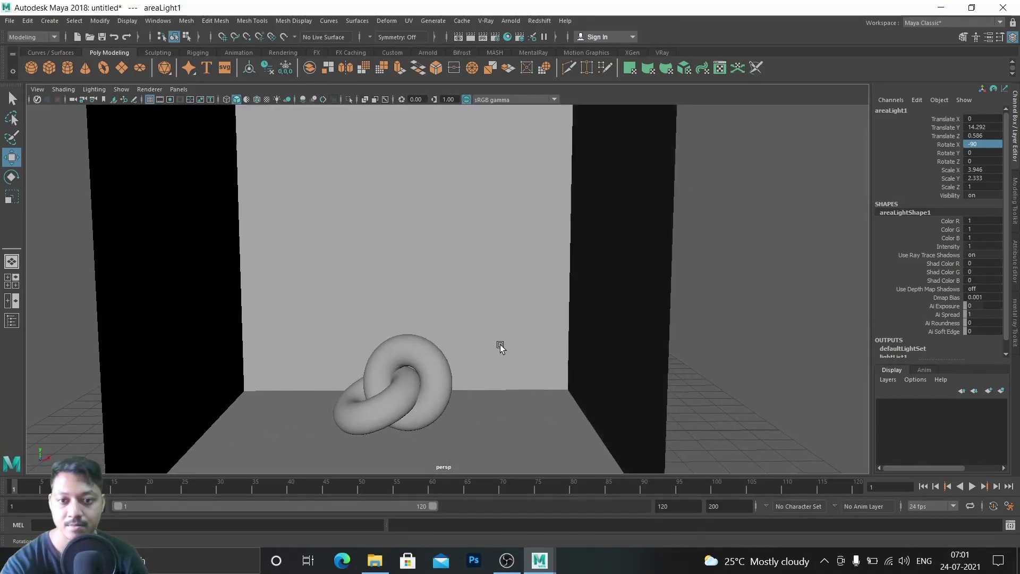
scroll(534, 333, up, 3)
scroll(535, 333, up, 5)
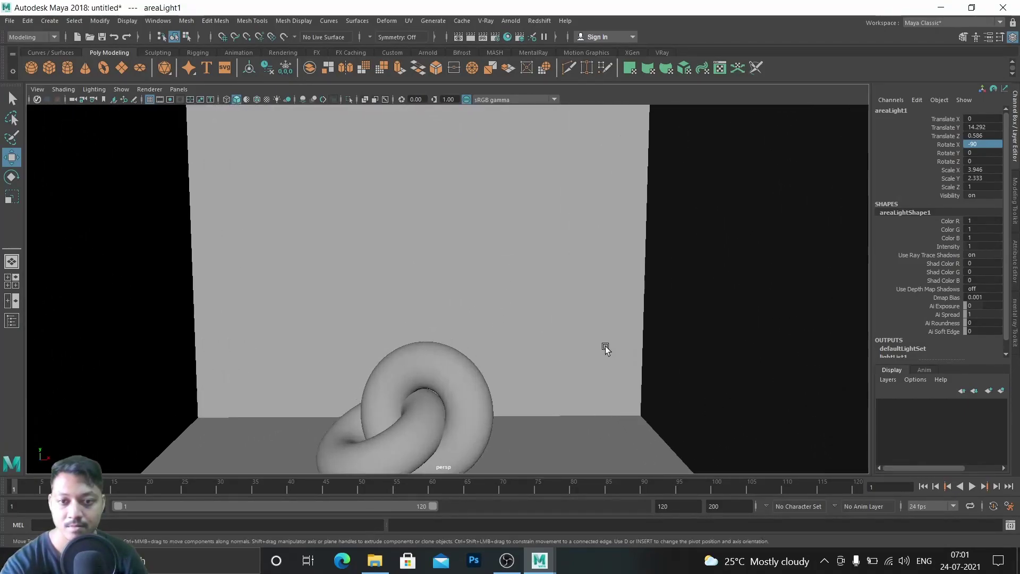
alt+drag(572, 293, 674, 209)
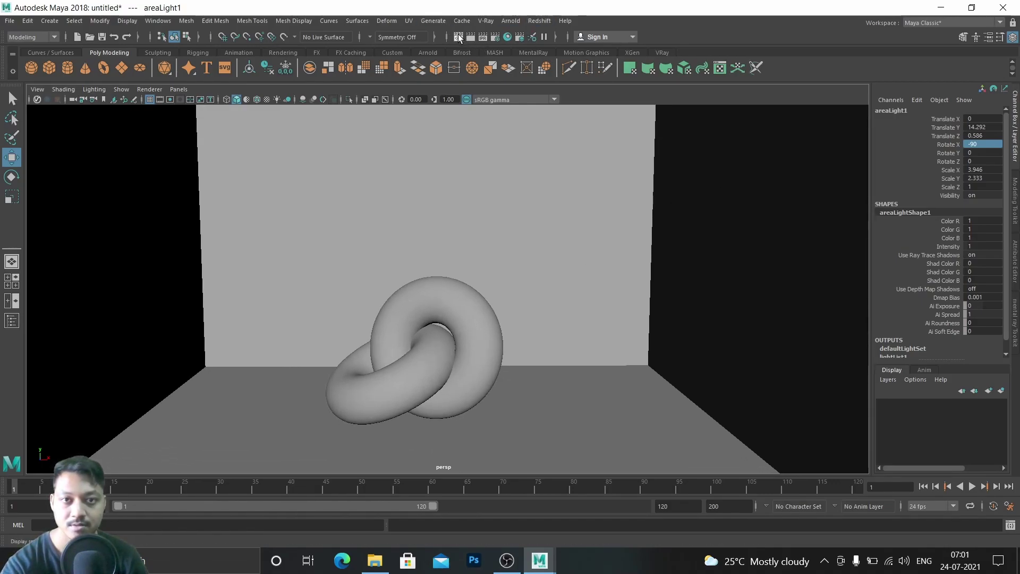
Run a V-Ray test render from Render View, then minimize the frame buffer
click(459, 37)
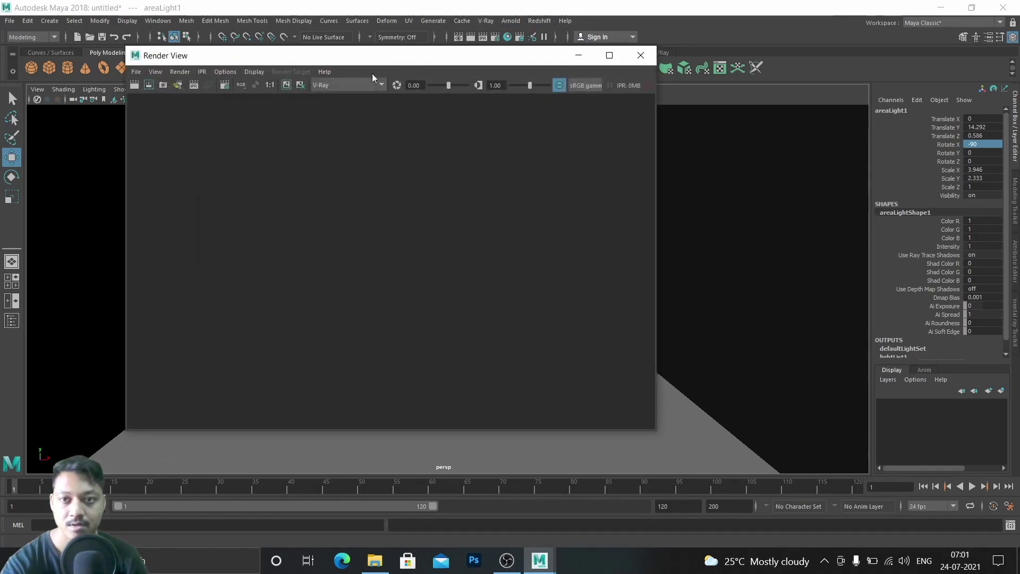
click(134, 85)
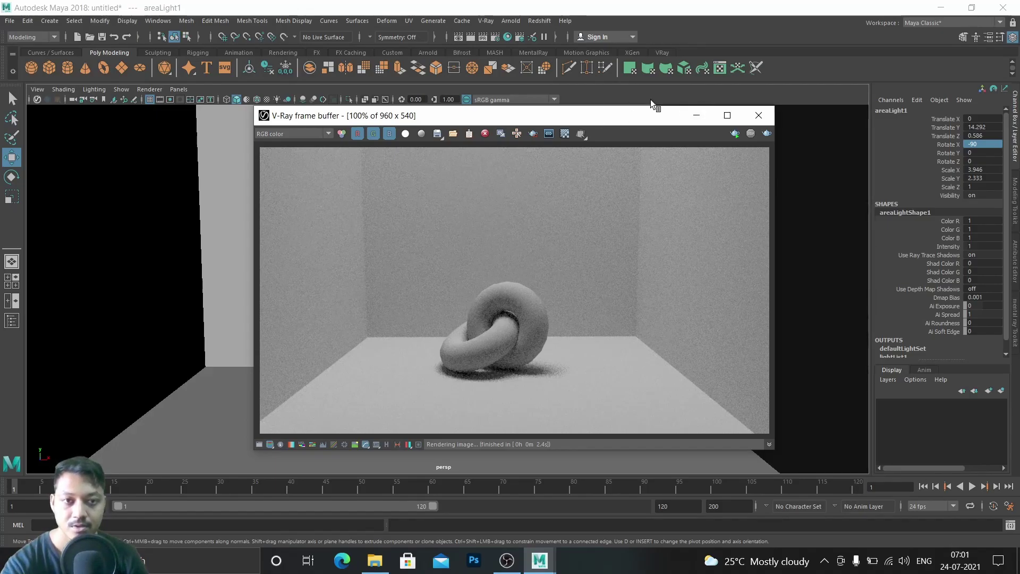
click(696, 116)
Set the V-Ray image sampler to Progressive with Min Shading Rate 6, then close Render Settings
click(497, 38)
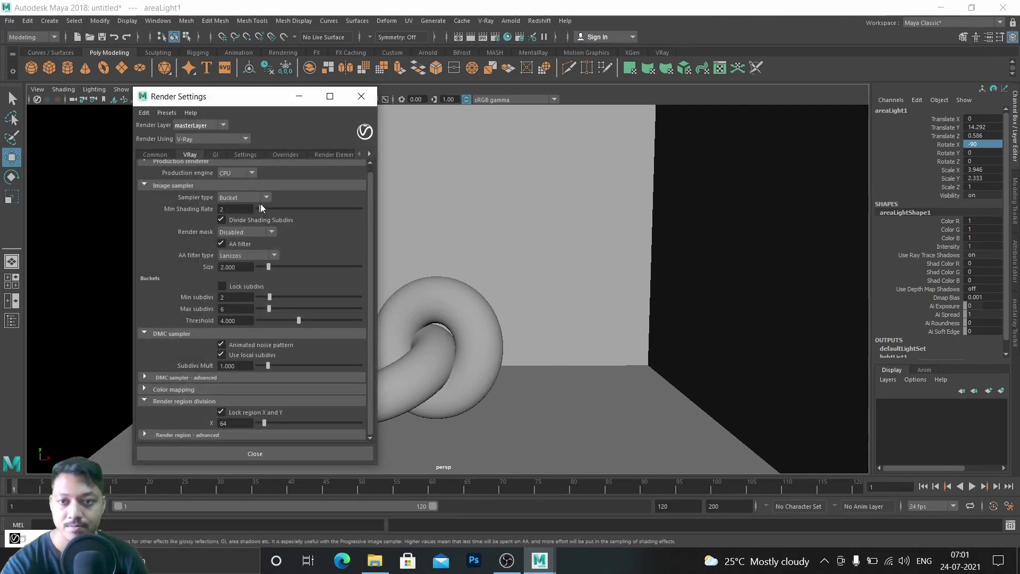
click(239, 198)
click(240, 220)
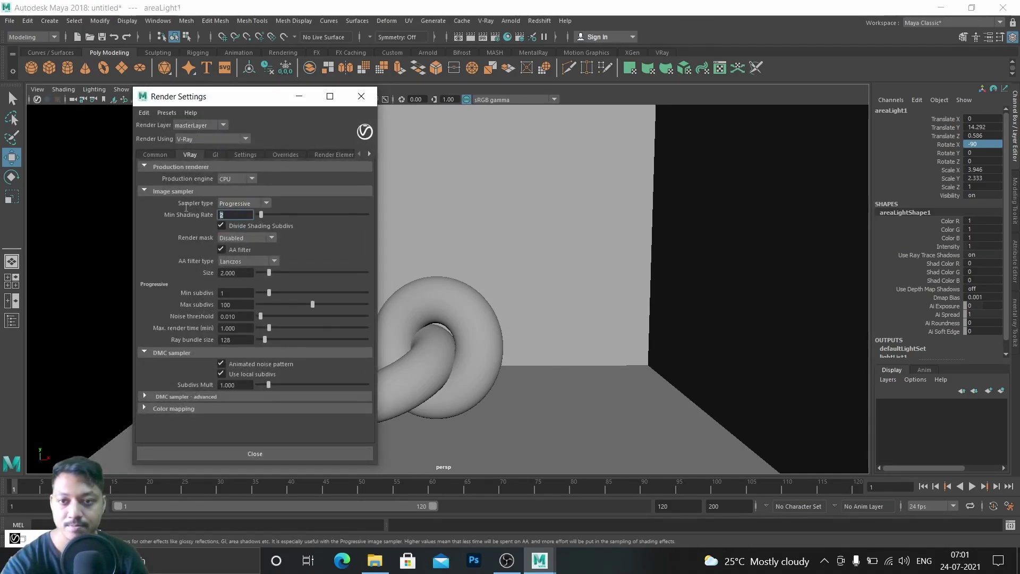
click(235, 214)
text(6)
key(Return)
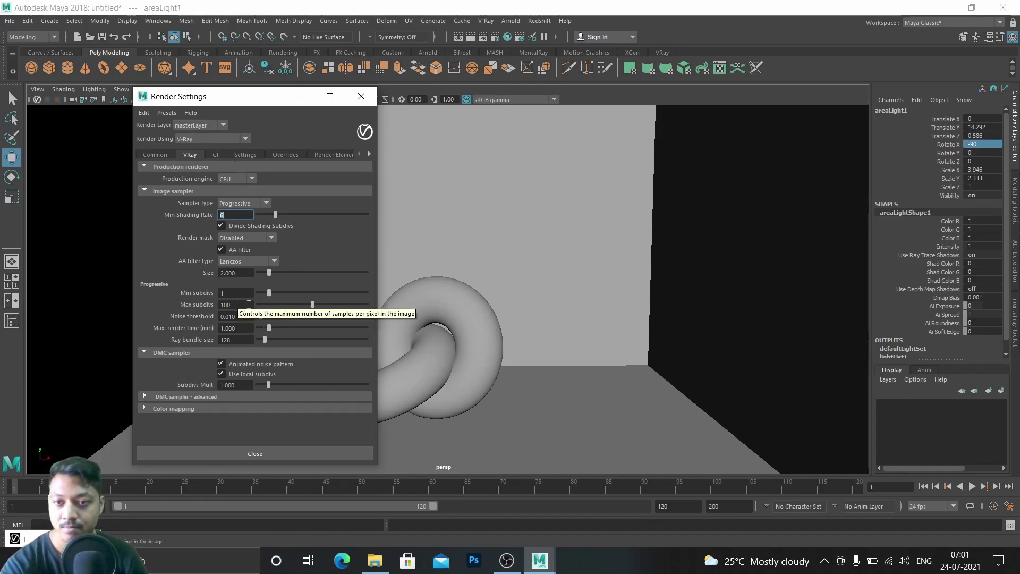
click(223, 453)
Restore the V-Ray frame buffer and start a new progressive render
click(16, 538)
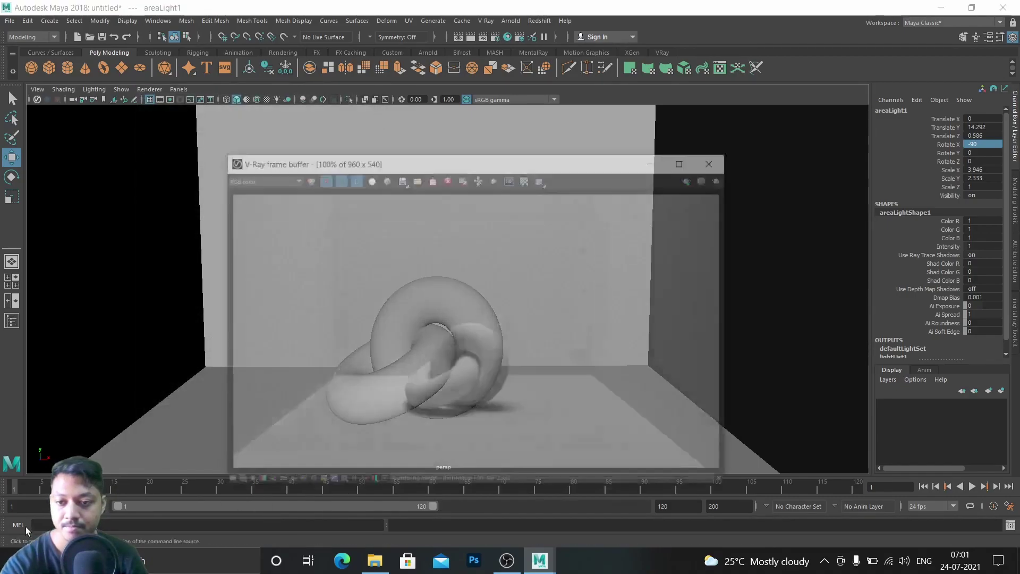
click(766, 132)
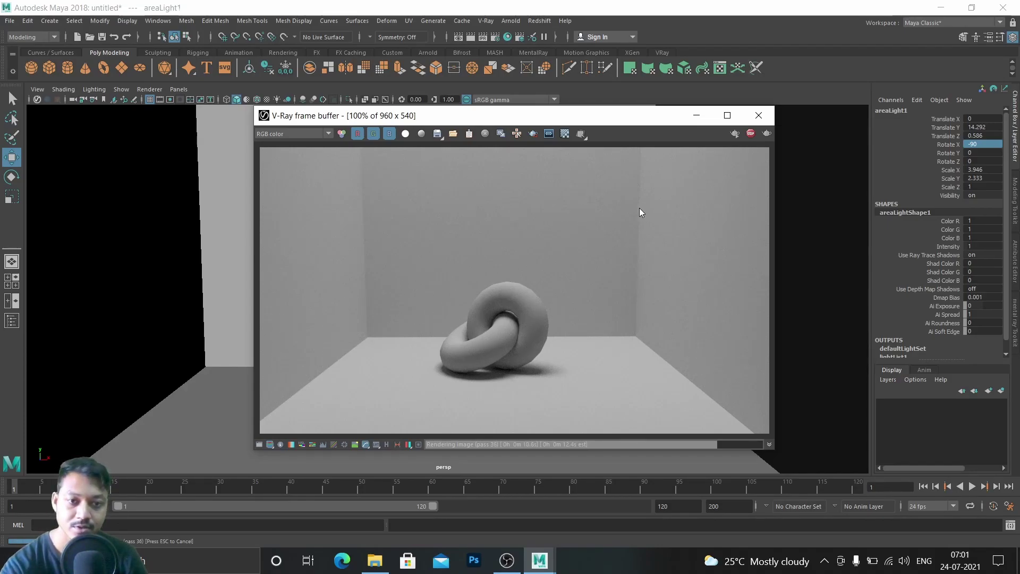
Select the torus, inspect the finished 321-pass render, and minimize the frame buffer
click(696, 116)
click(452, 322)
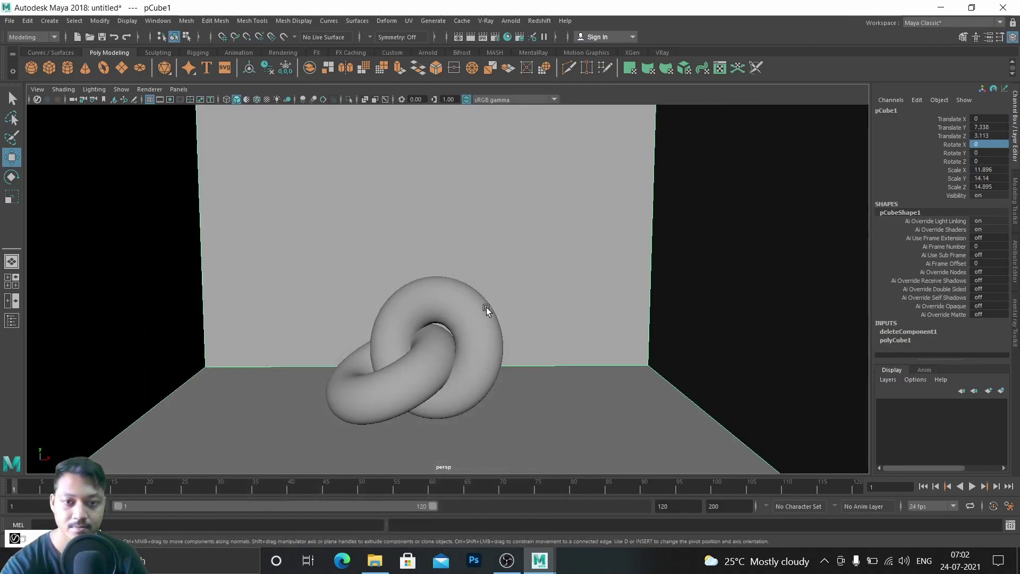
right_click(478, 312)
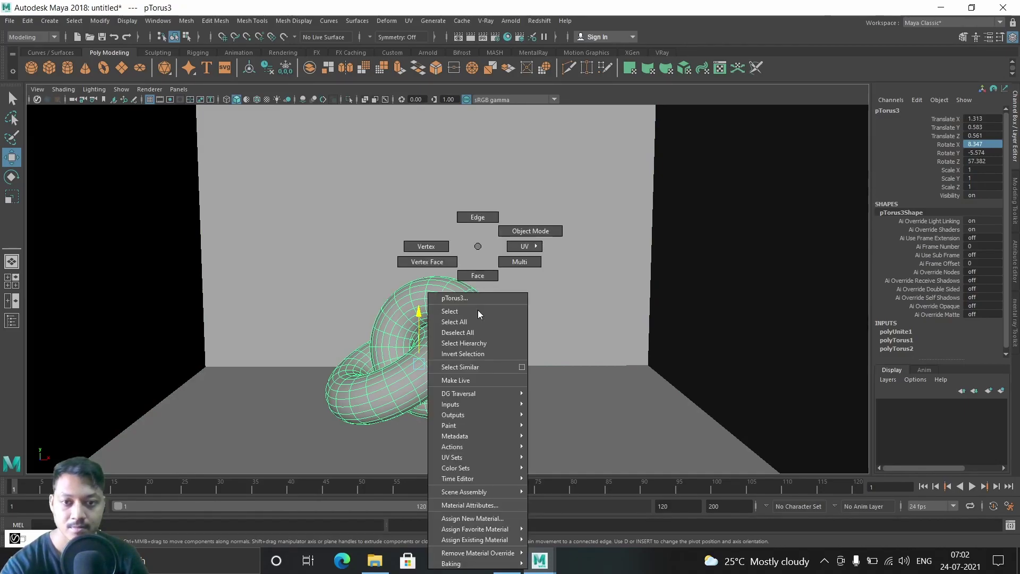
click(480, 249)
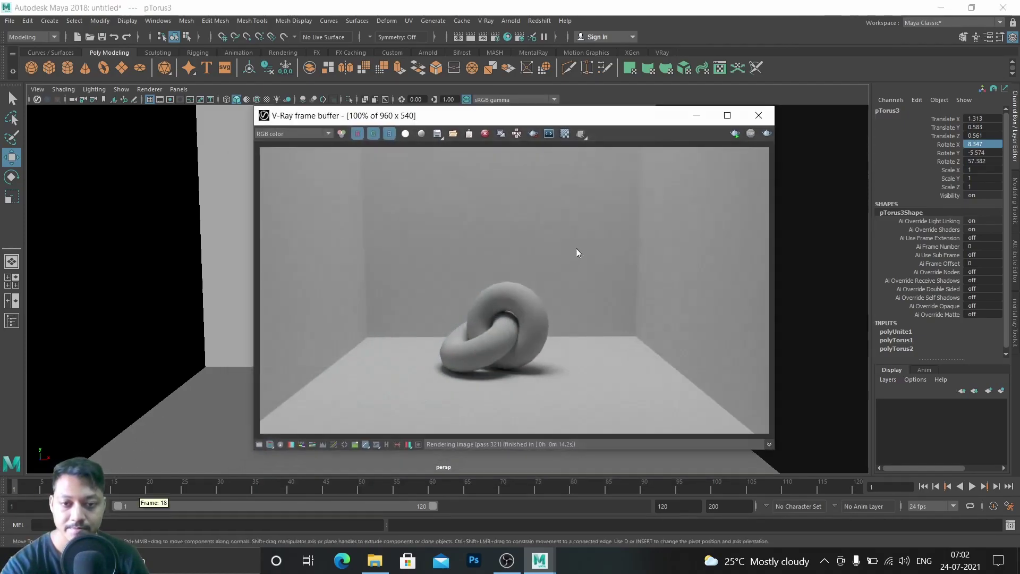
scroll(538, 332, up, 5)
scroll(537, 335, down, 3)
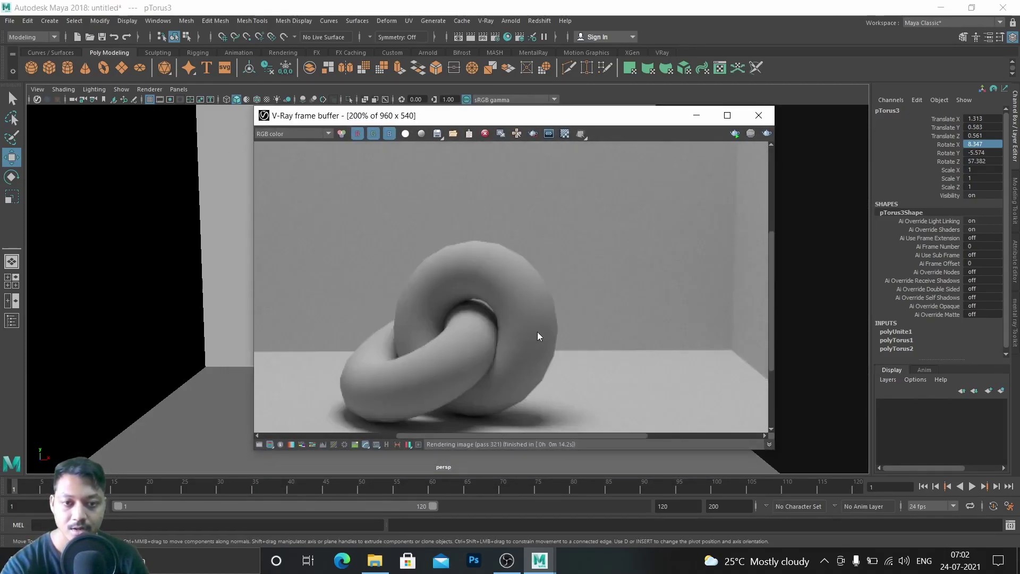
click(697, 115)
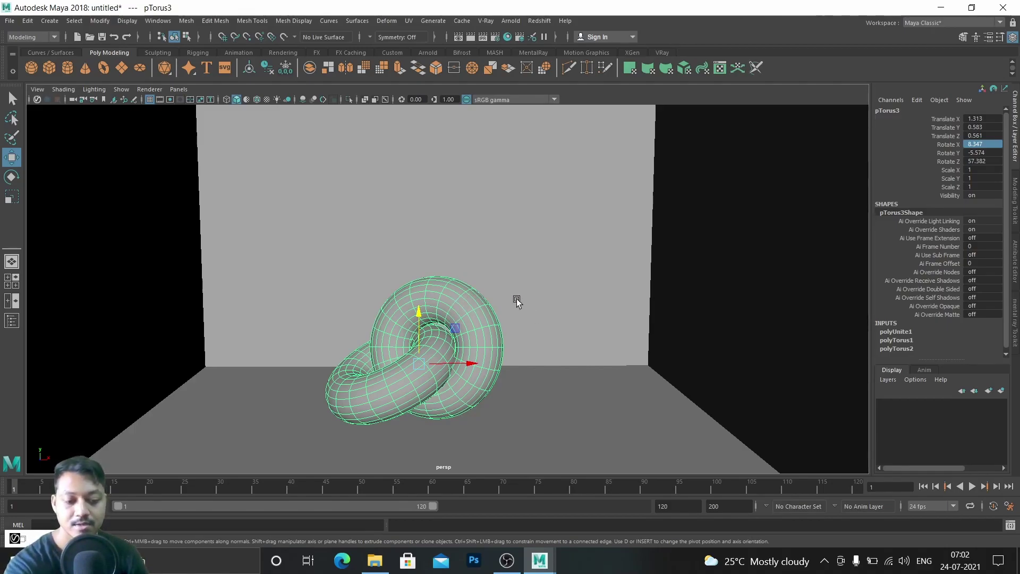
Compare smooth preview, then apply Smooth to the torus at 1 division and deselect it
key(1)
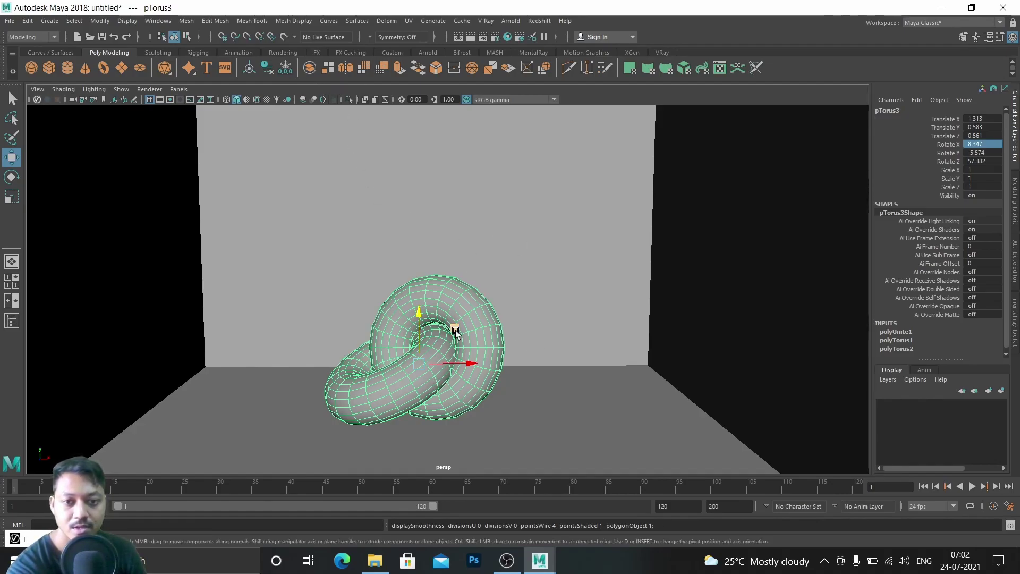
key(3)
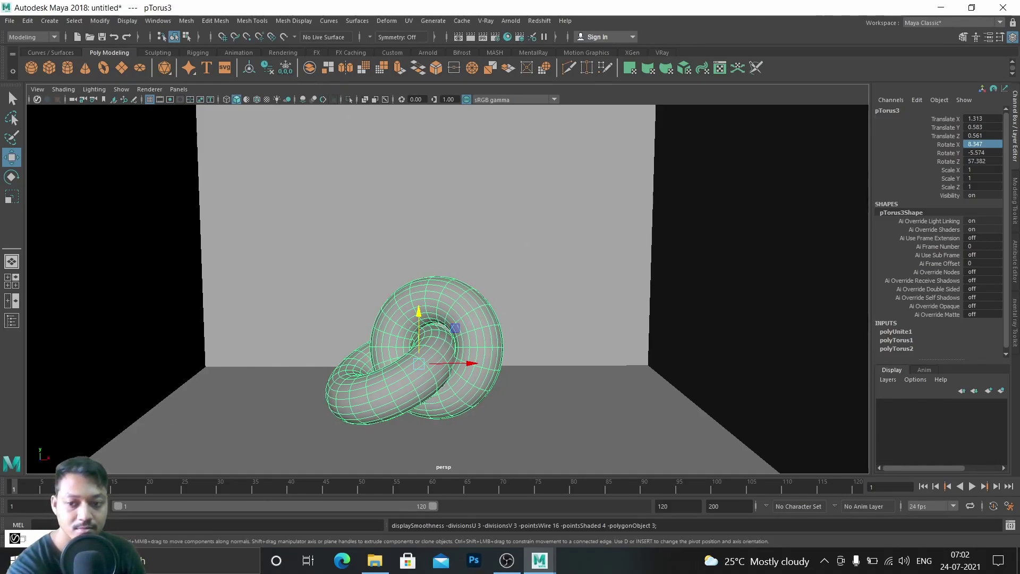
key(1)
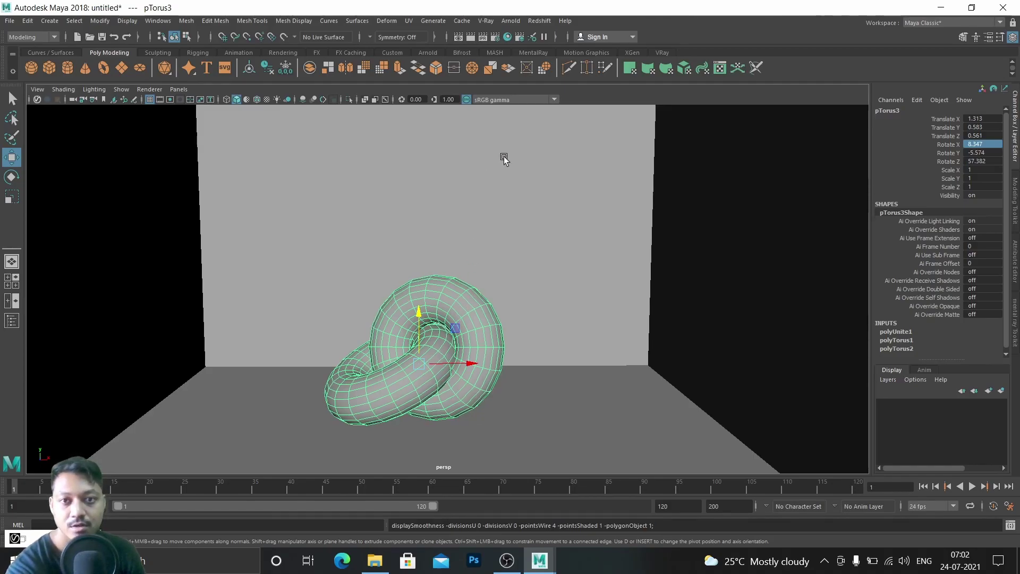
click(363, 68)
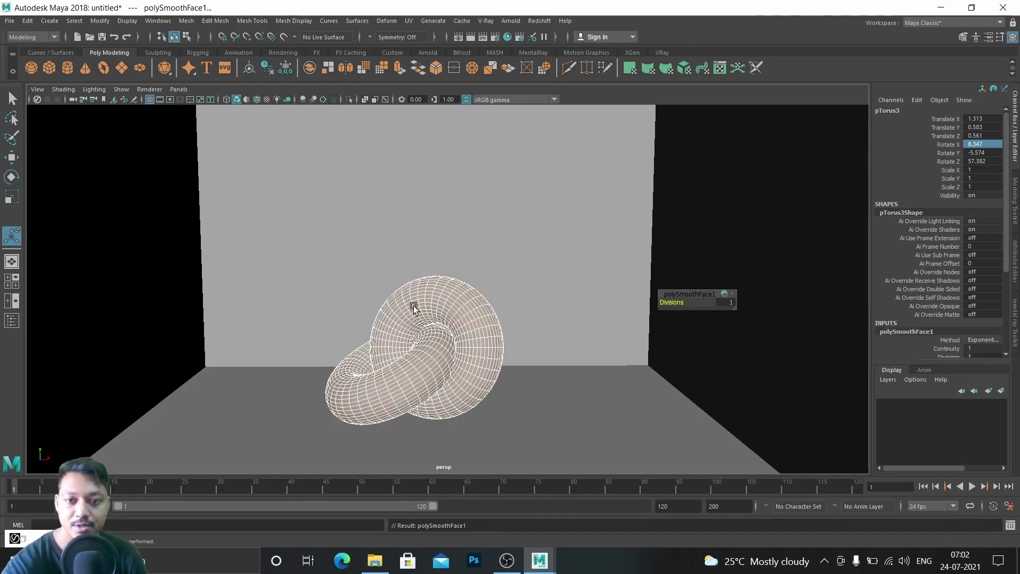
click(685, 367)
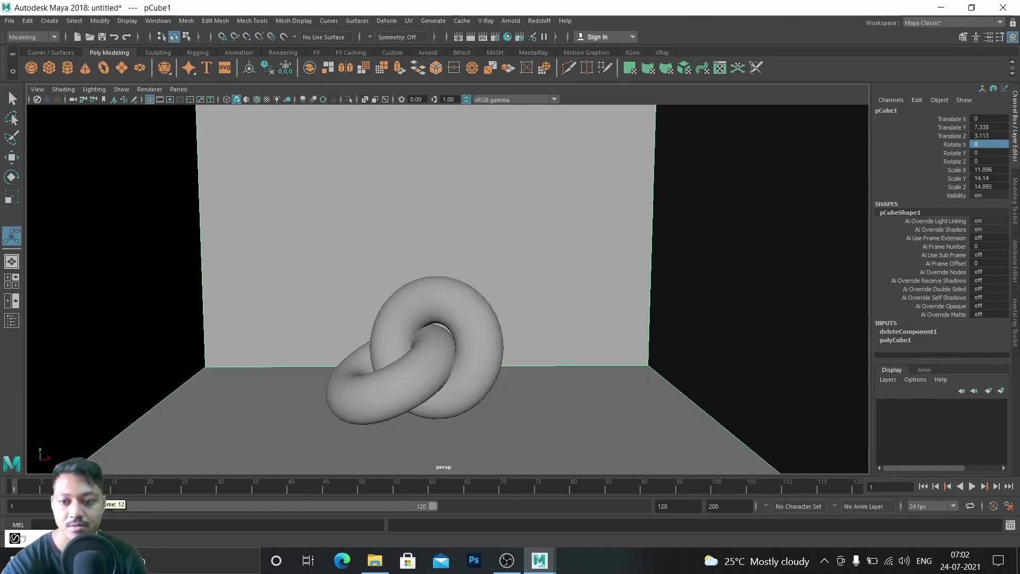
Enable Region Render and render a region over the knot's upper loop
click(21, 538)
scroll(463, 196, down, 3)
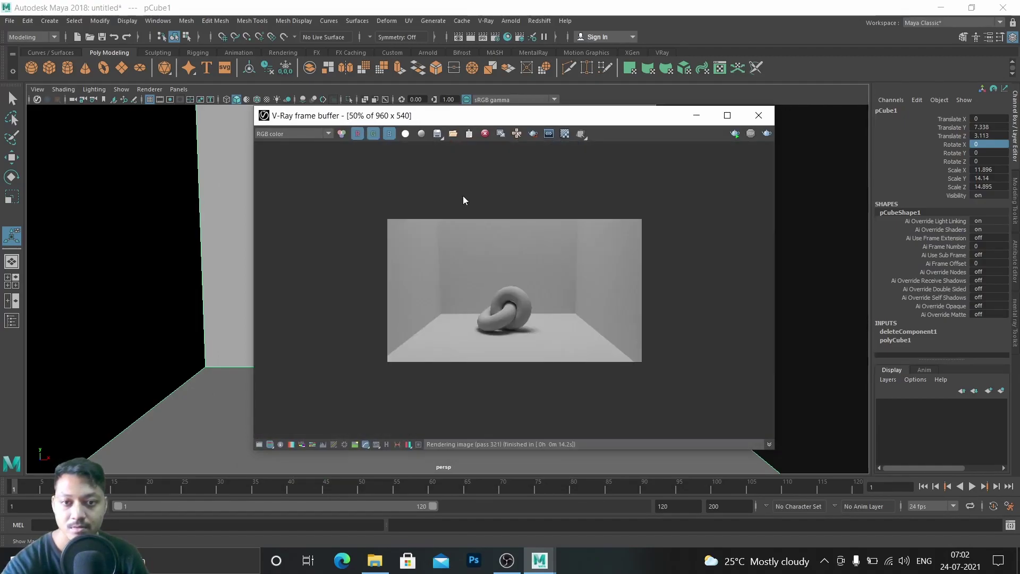
scroll(510, 223, up, 3)
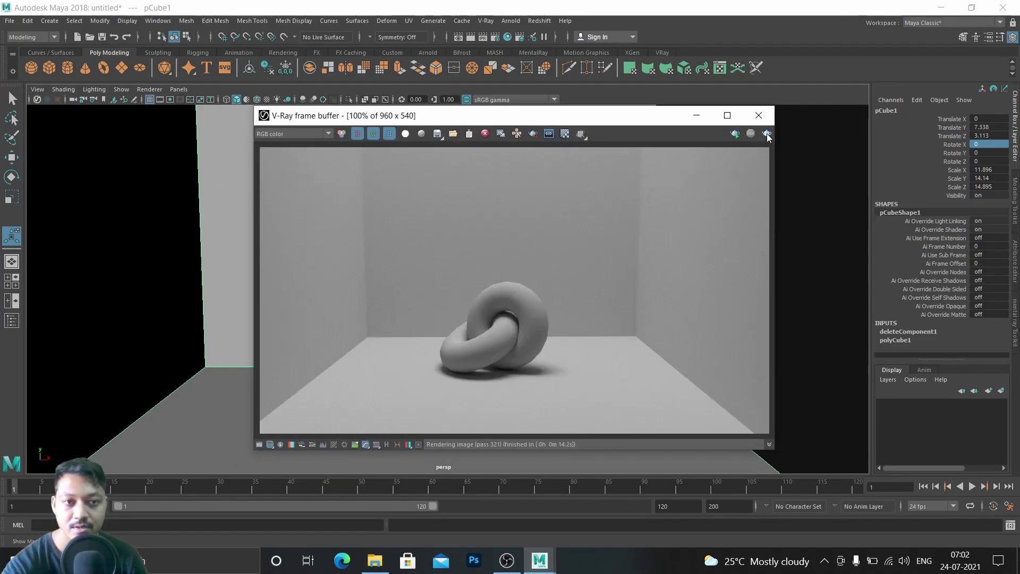
scroll(560, 284, up, 2)
scroll(523, 277, down, 1)
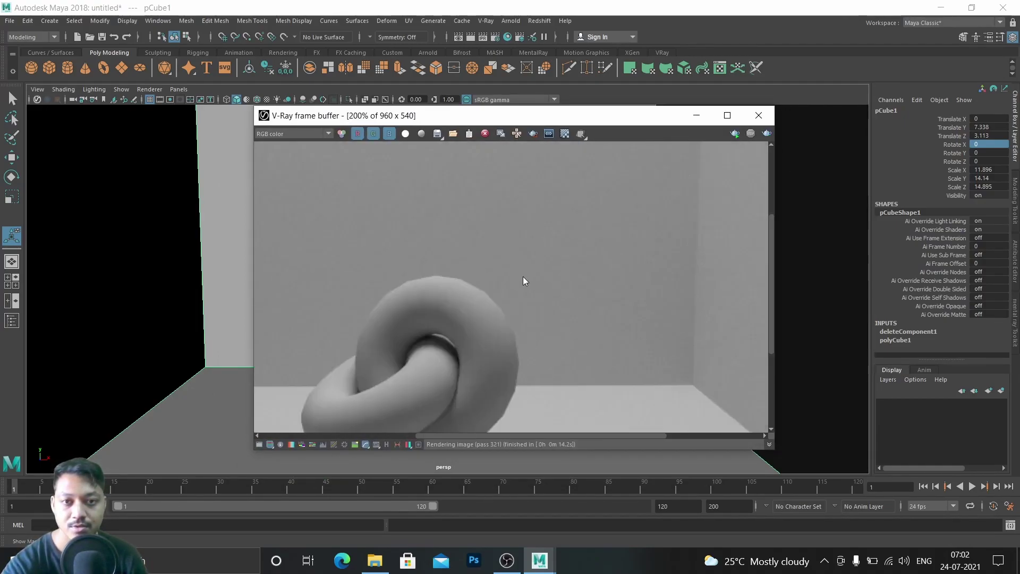
click(532, 134)
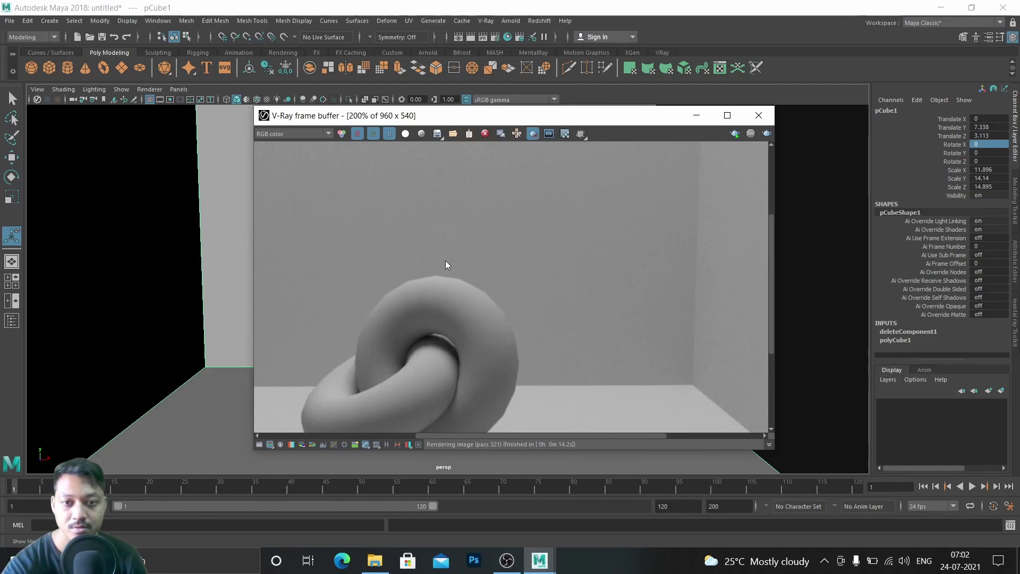
drag(515, 341, 544, 361)
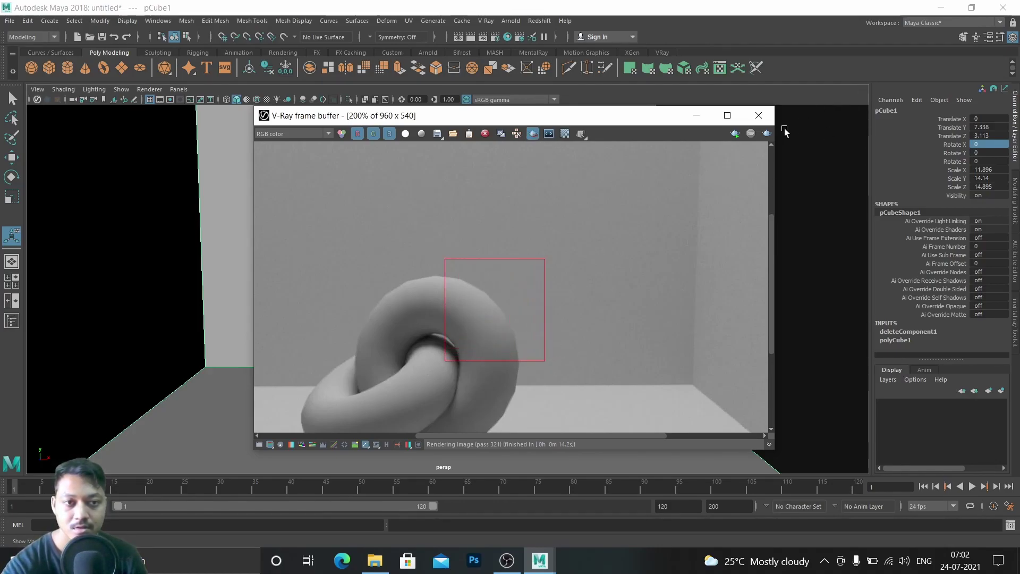
click(768, 132)
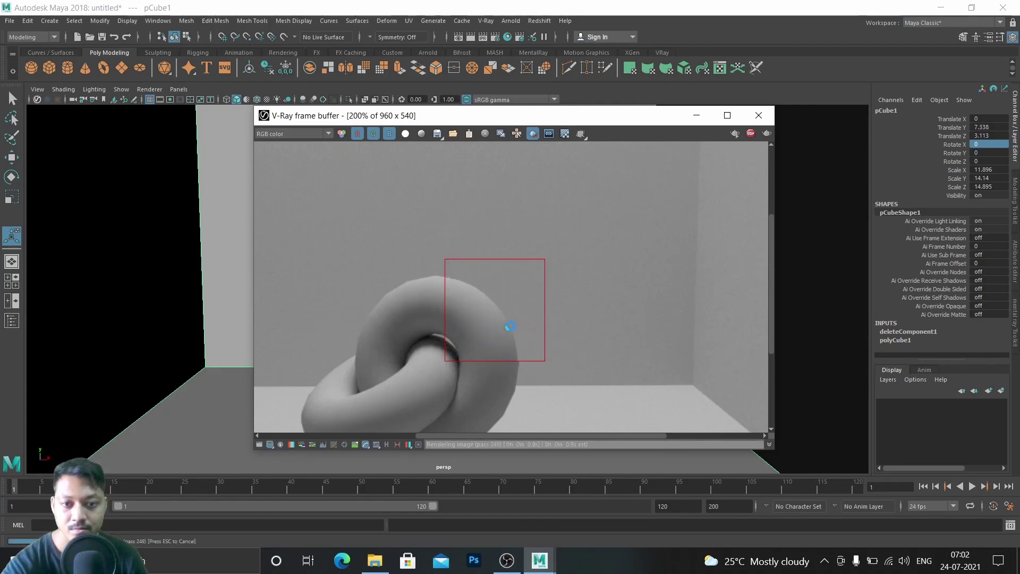
Re-render the marked region, then turn region rendering off
scroll(492, 334, up, 1)
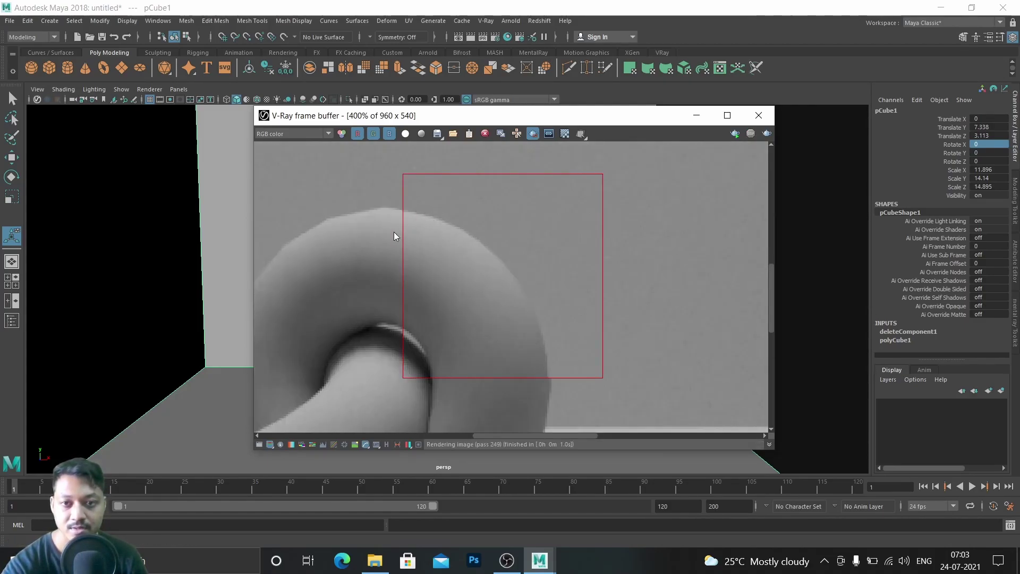
scroll(569, 277, down, 3)
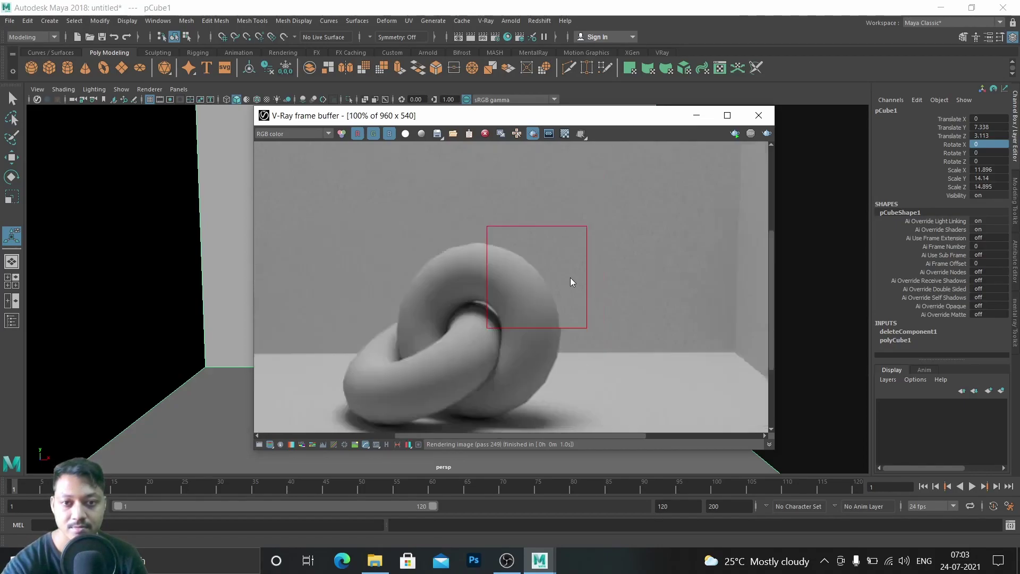
scroll(562, 302, up, 1)
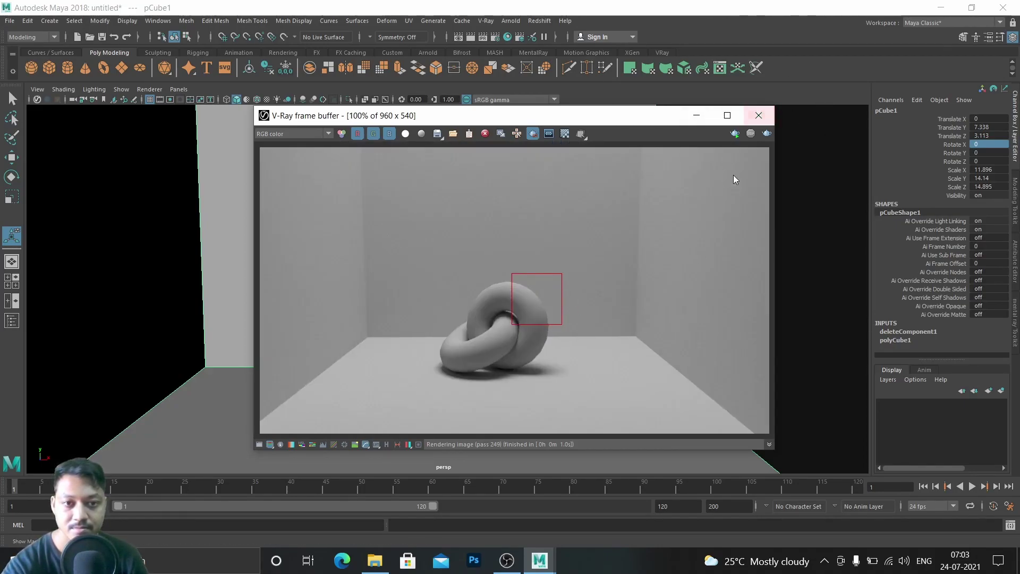
click(767, 134)
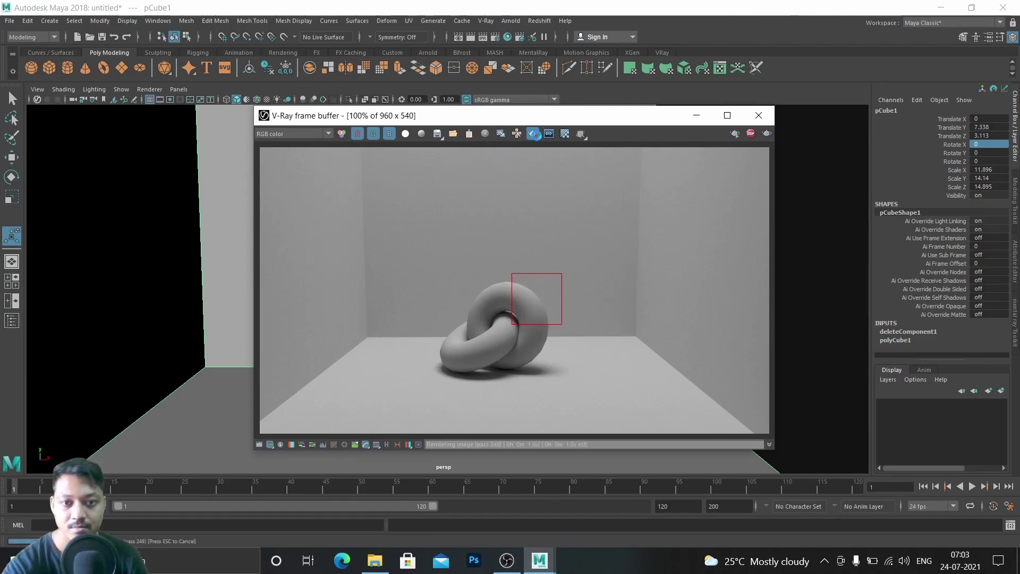
click(533, 134)
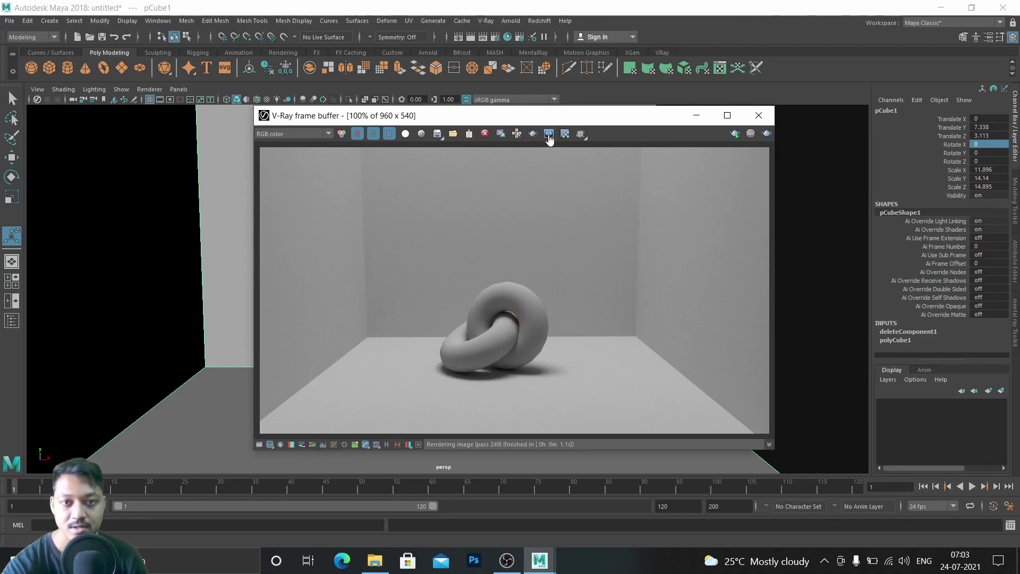
Run a full V-Ray render of the knotted torus, then close the frame buffer
click(766, 133)
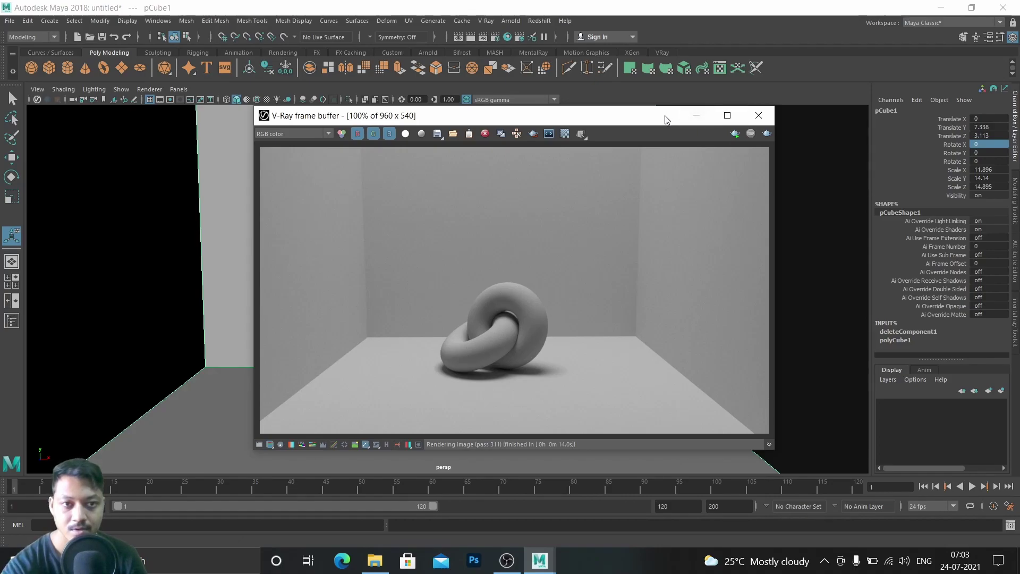
click(761, 116)
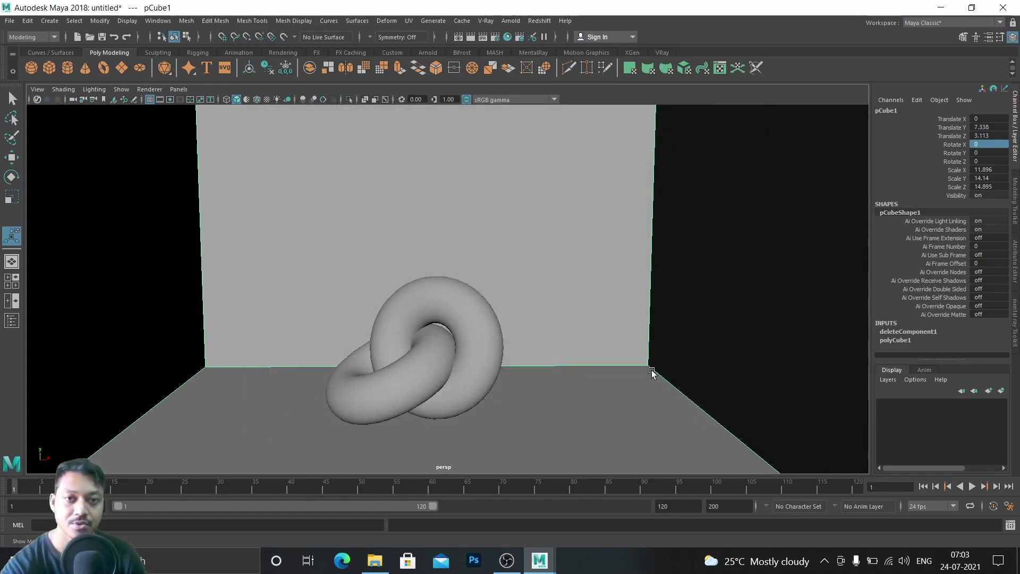
Select the torus and open Assign New Material listing Maya shaders, moved beside the knot
click(469, 291)
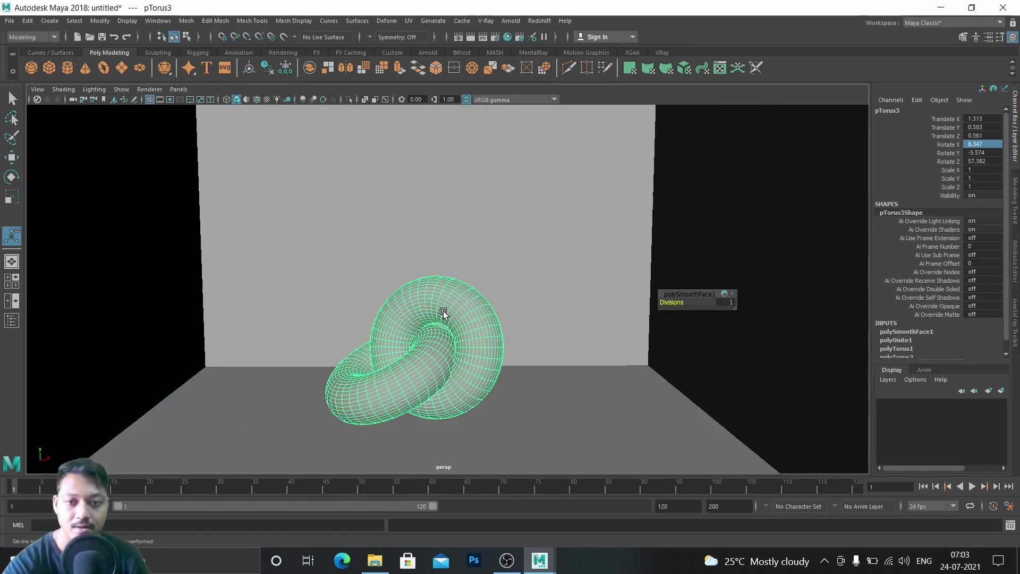
right_click(453, 301)
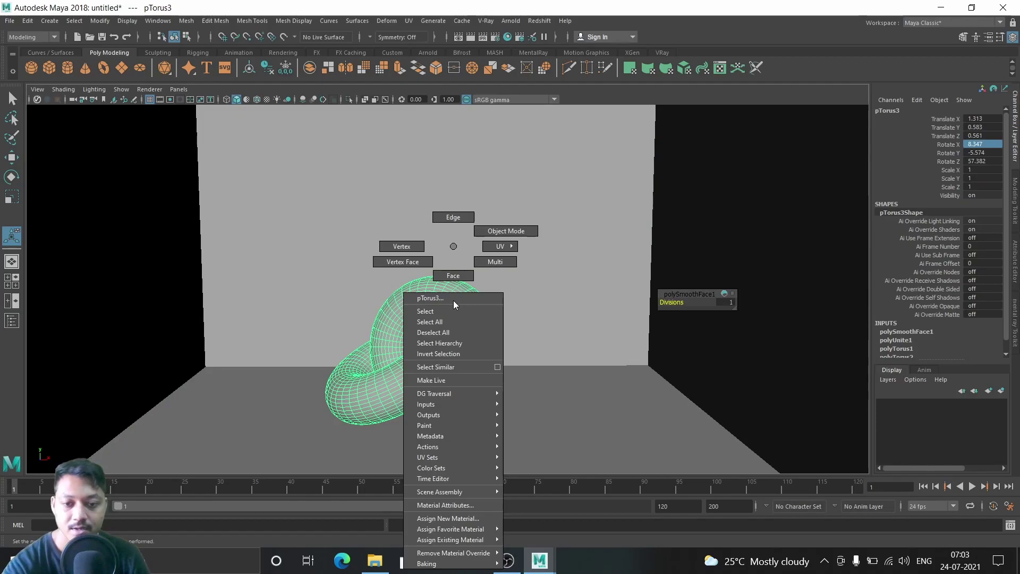
click(477, 519)
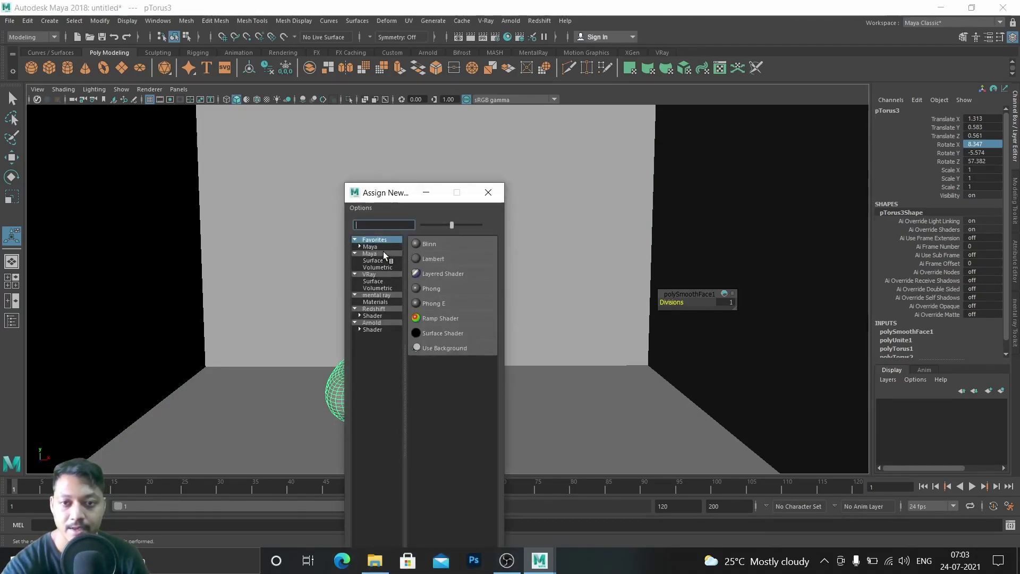
click(373, 247)
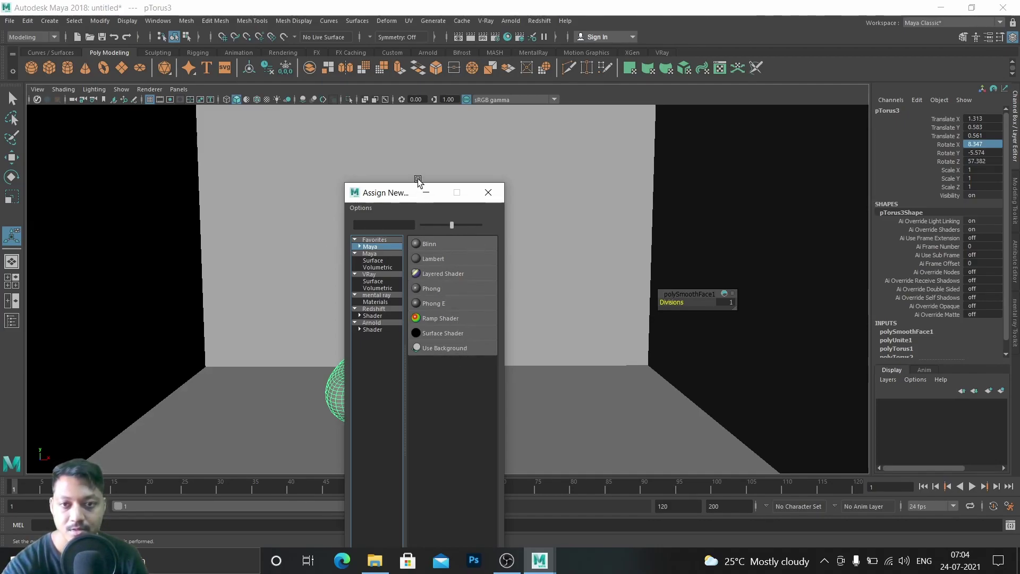
drag(383, 194, 221, 181)
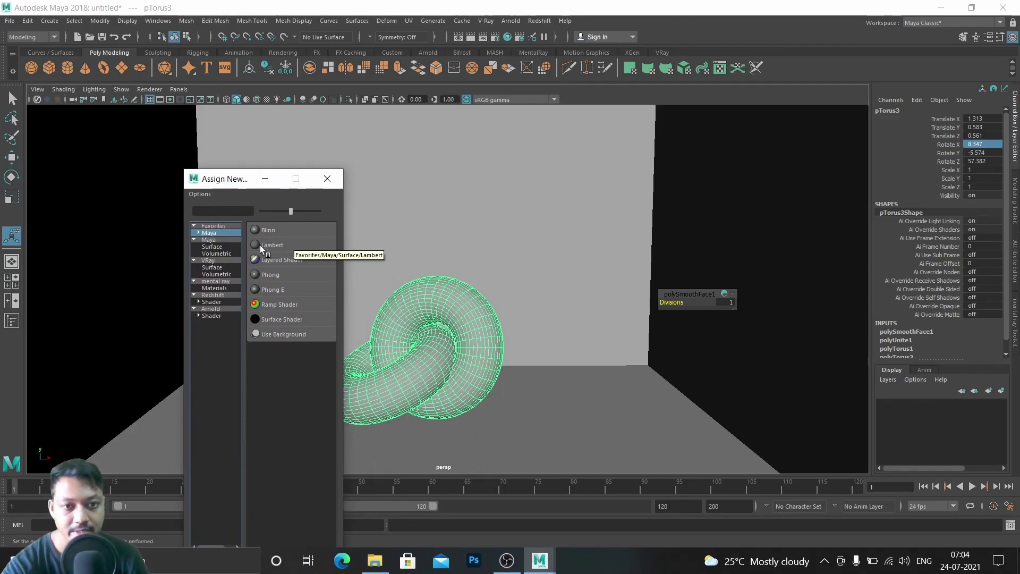
middle_drag(260, 244, 282, 228)
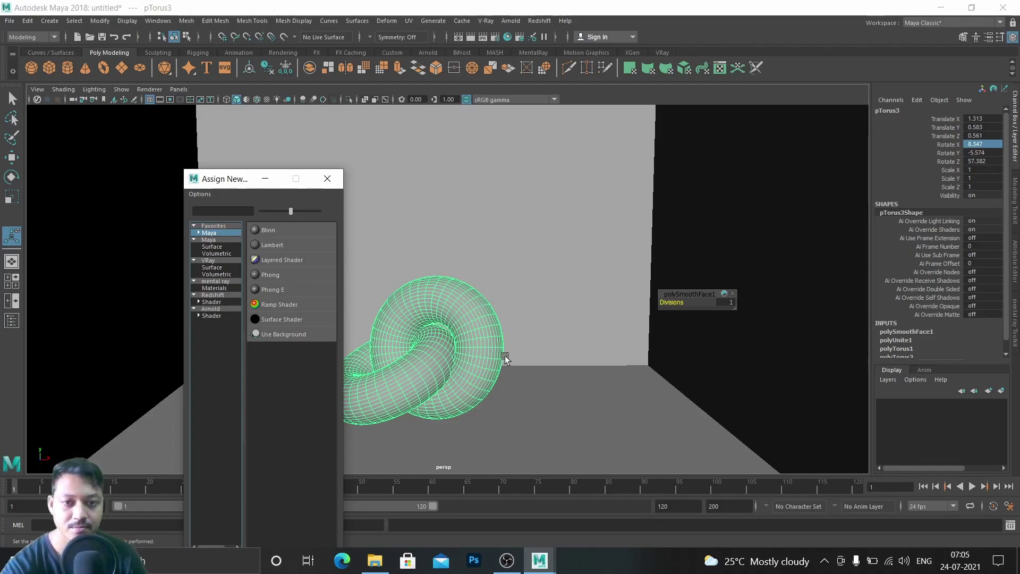
Create a new Lambert material on the knot and bring up its lambert2 settings
click(287, 244)
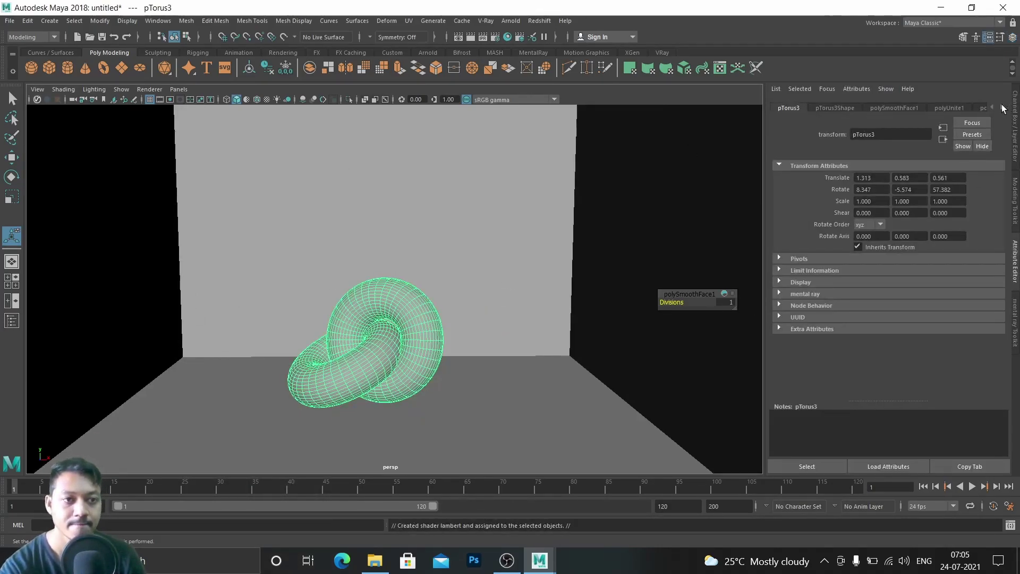
click(1002, 108)
click(1002, 107)
click(966, 107)
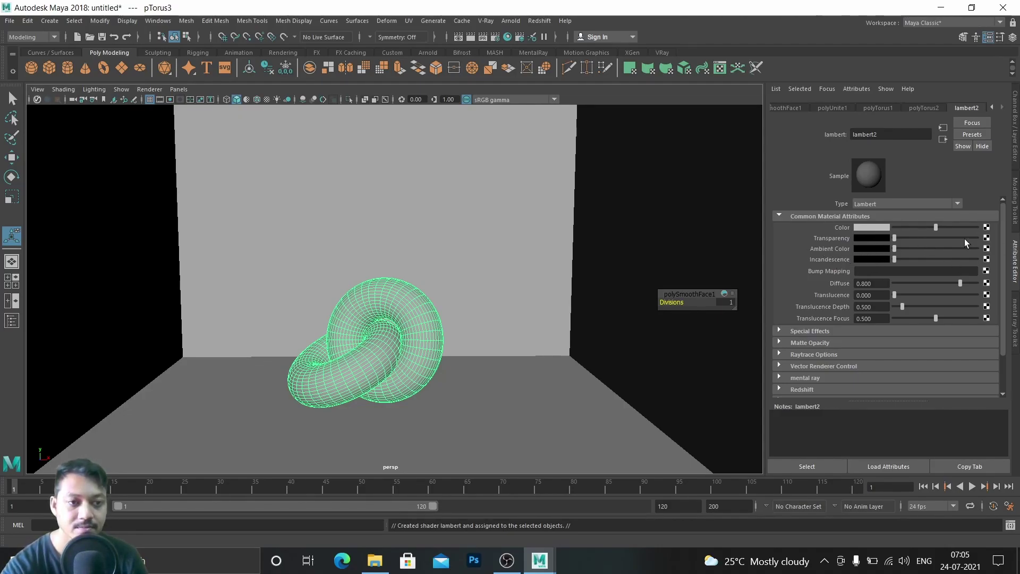
Set lambert2's Color to red from the colour chooser's history
mouse_move(934, 227)
mouse_down()
mouse_move(1015, 233)
mouse_move(919, 235)
mouse_move(961, 234)
mouse_move(928, 235)
mouse_up()
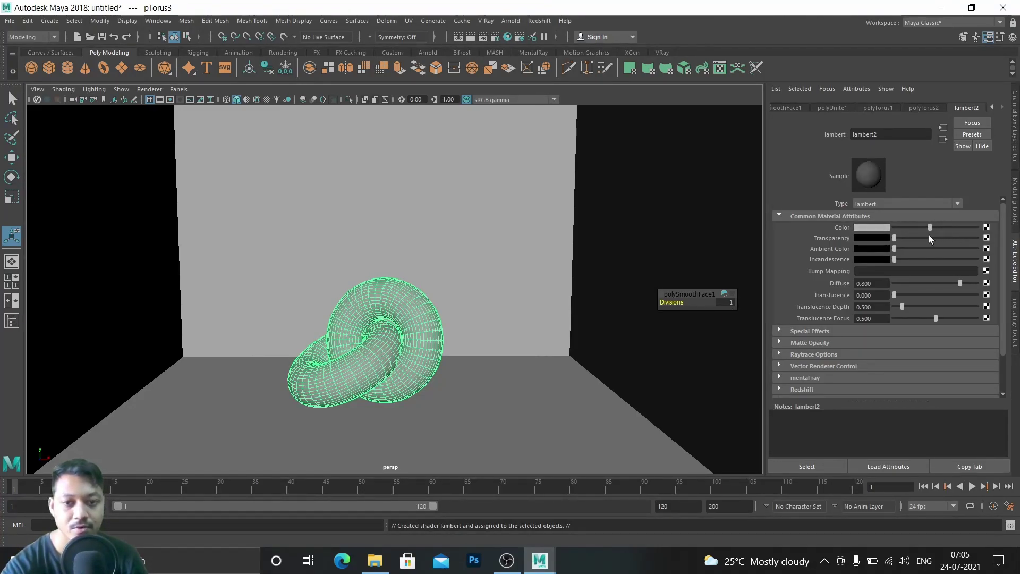
click(869, 227)
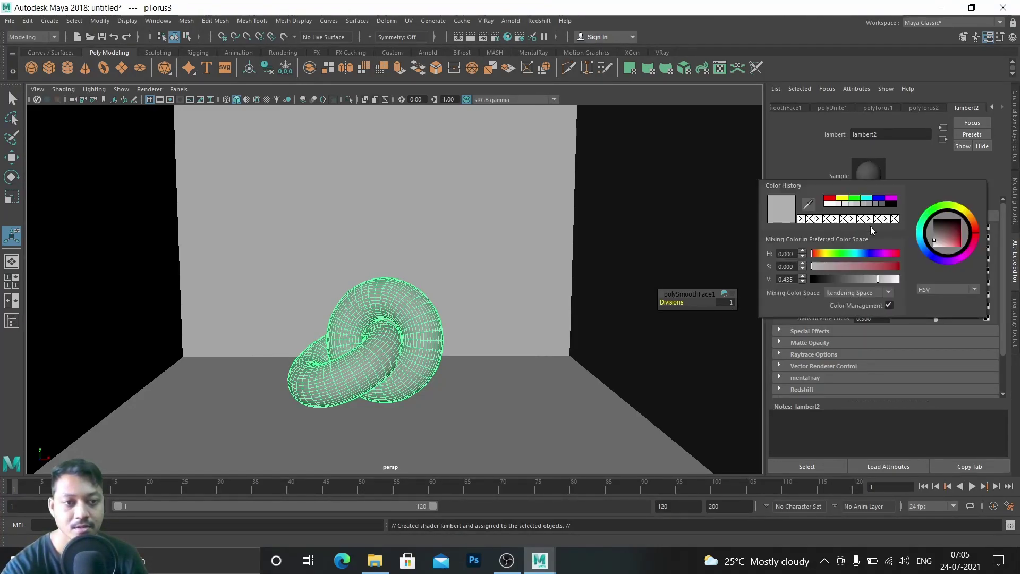
click(834, 200)
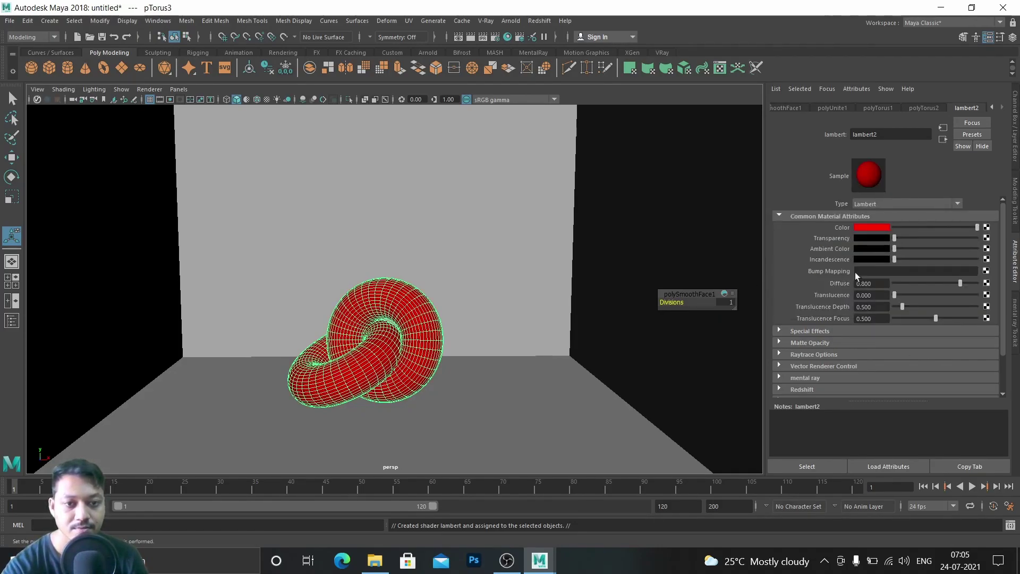
Raise lambert2's Transparency and render the translucent red knot with V-Ray
drag(895, 238, 923, 237)
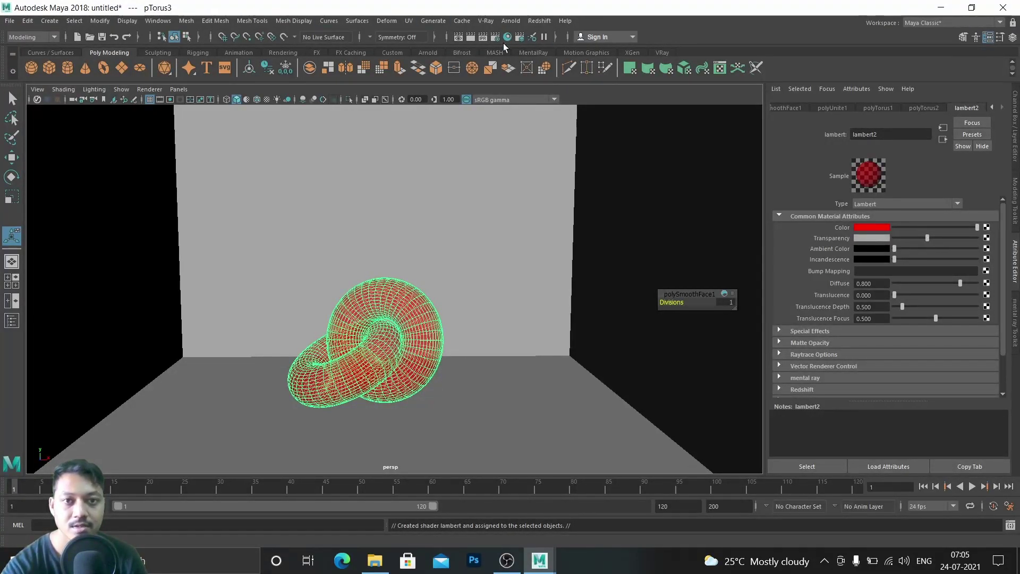
click(456, 38)
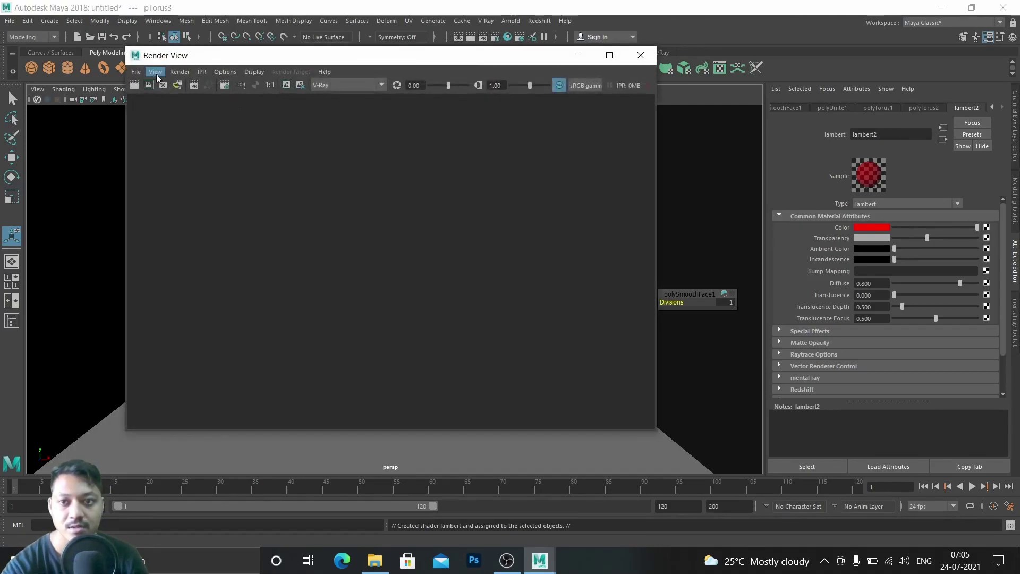
click(137, 86)
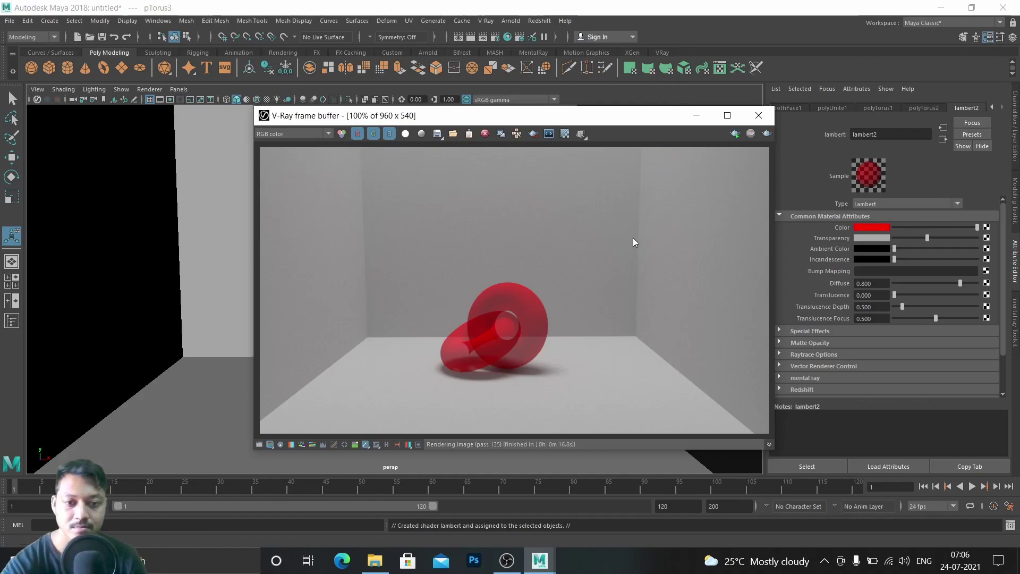
Make lambert2 opaque again, set Ambient Color to light grey, and re-render in V-Ray
click(696, 115)
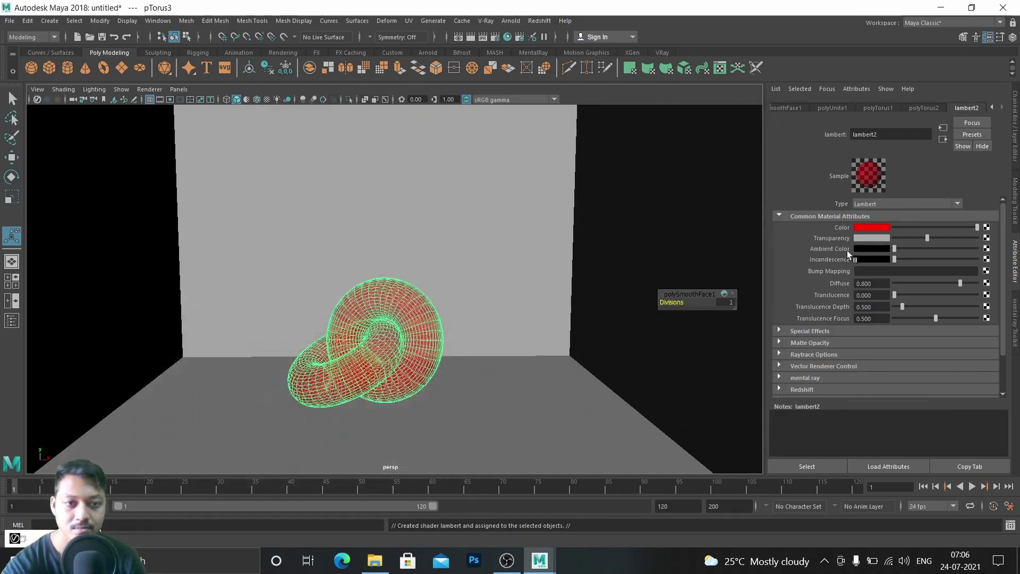
drag(925, 240, 854, 235)
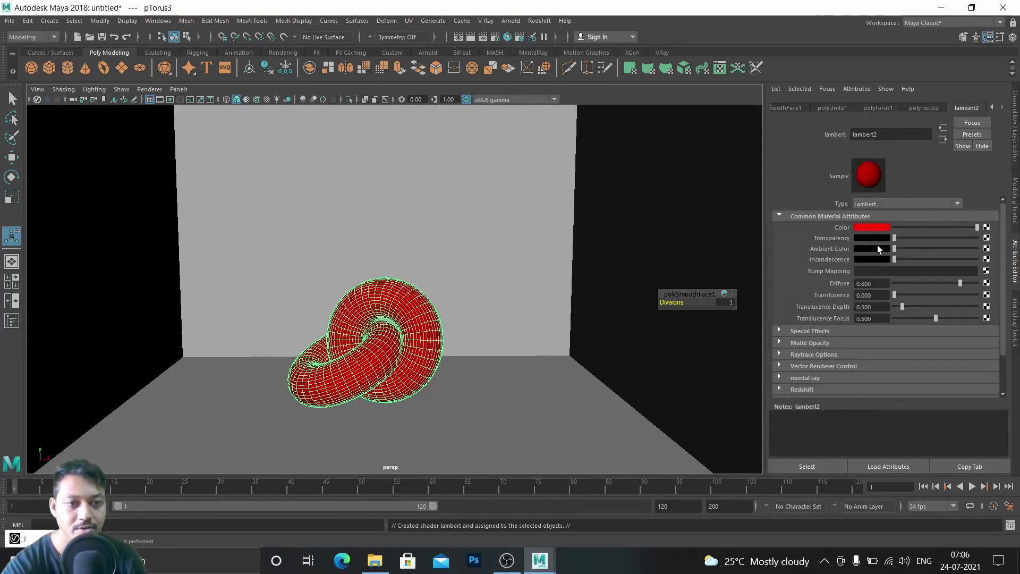
mouse_move(894, 248)
mouse_down()
mouse_move(964, 240)
mouse_move(861, 238)
mouse_move(944, 237)
mouse_move(869, 247)
mouse_move(907, 246)
mouse_move(878, 247)
mouse_up()
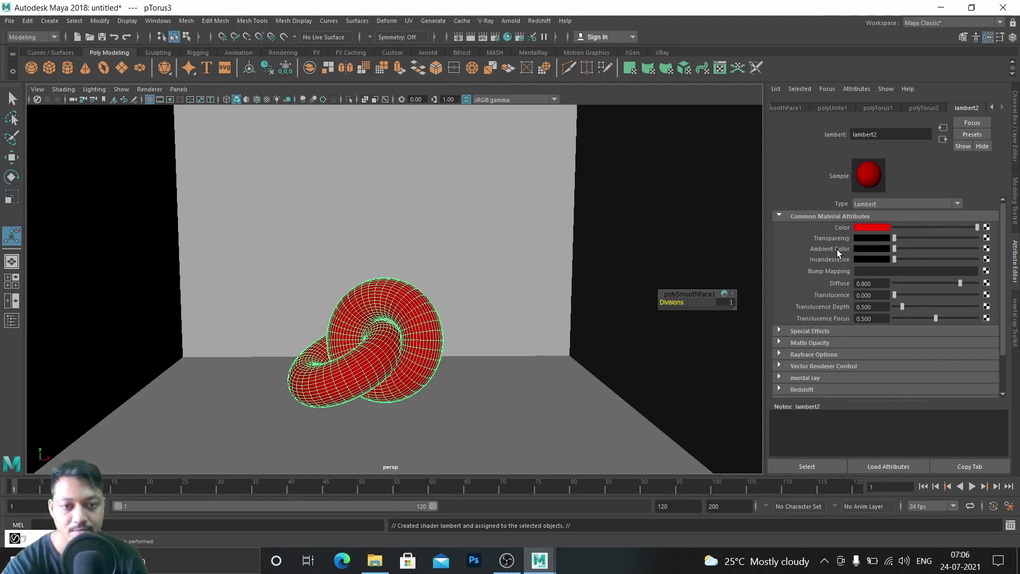
drag(894, 249, 937, 249)
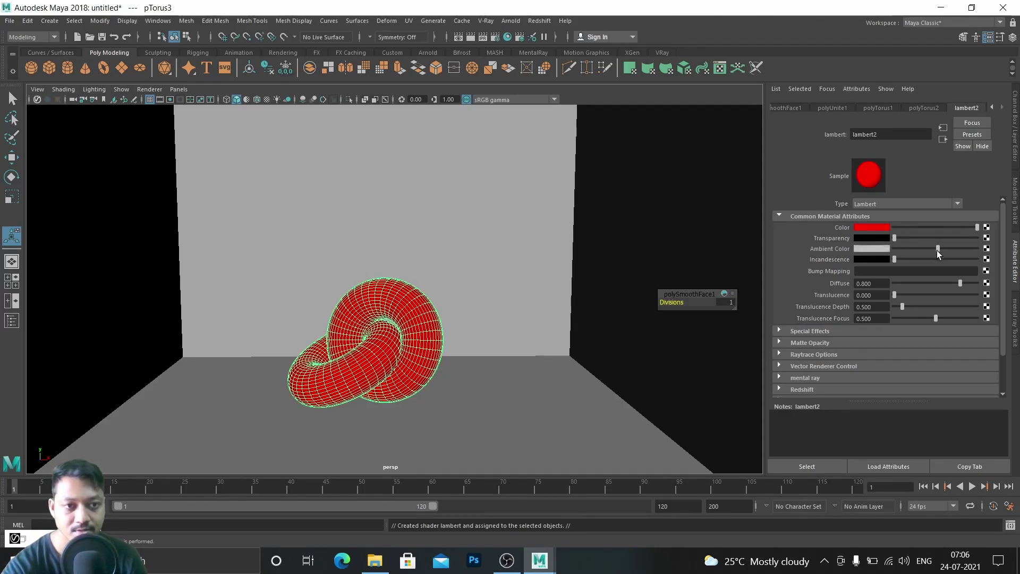
click(15, 538)
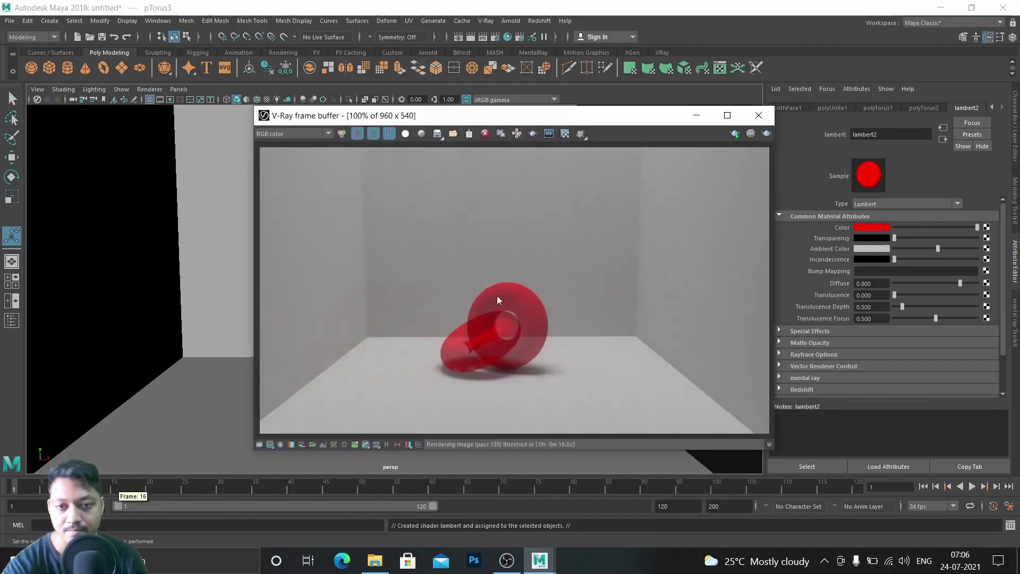
click(735, 133)
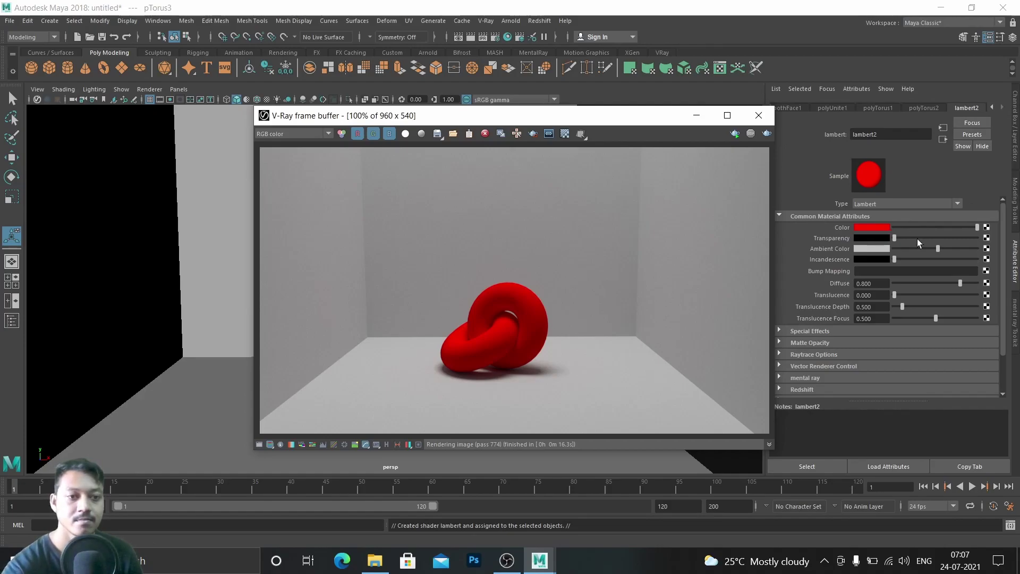
Reset Ambient Color to black, test white Incandescence in a V-Ray render, then return it to black
drag(936, 245, 798, 247)
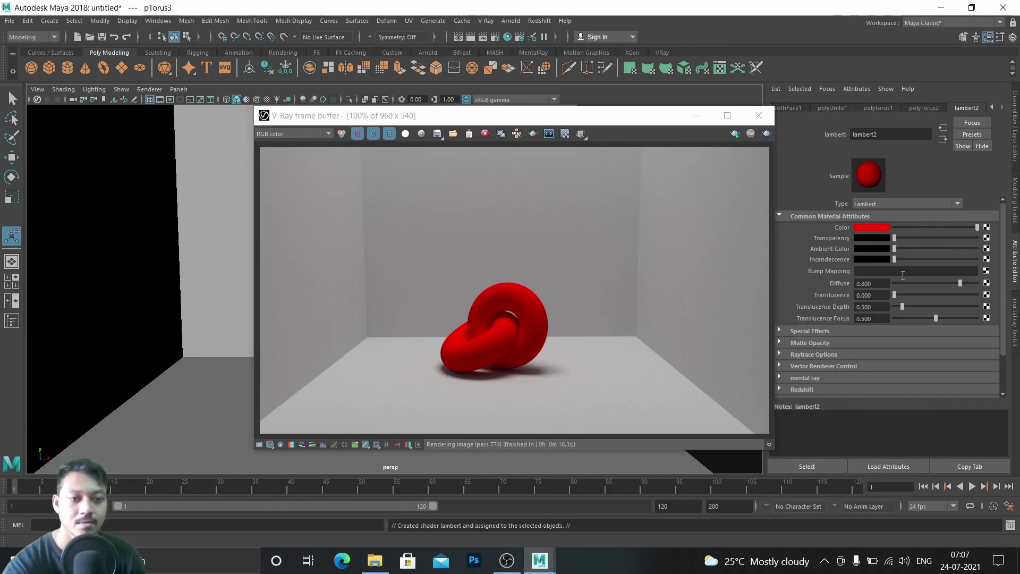
drag(894, 258, 959, 258)
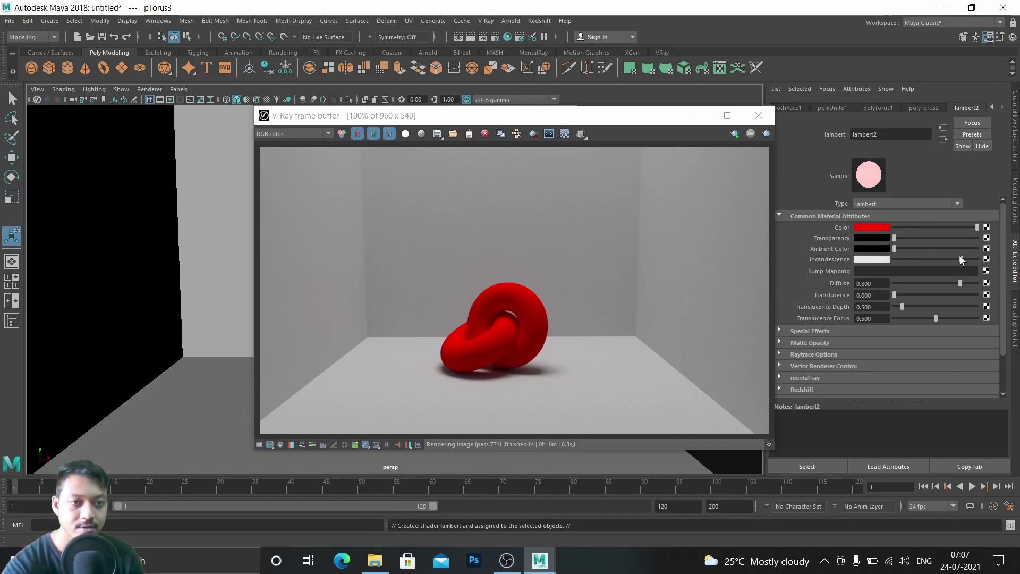
click(582, 131)
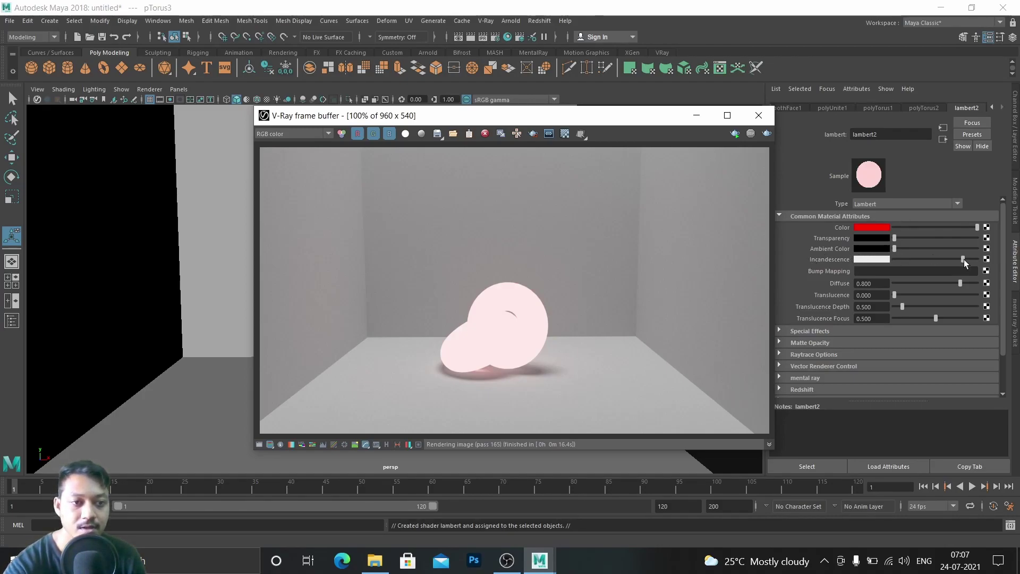
drag(961, 259, 854, 260)
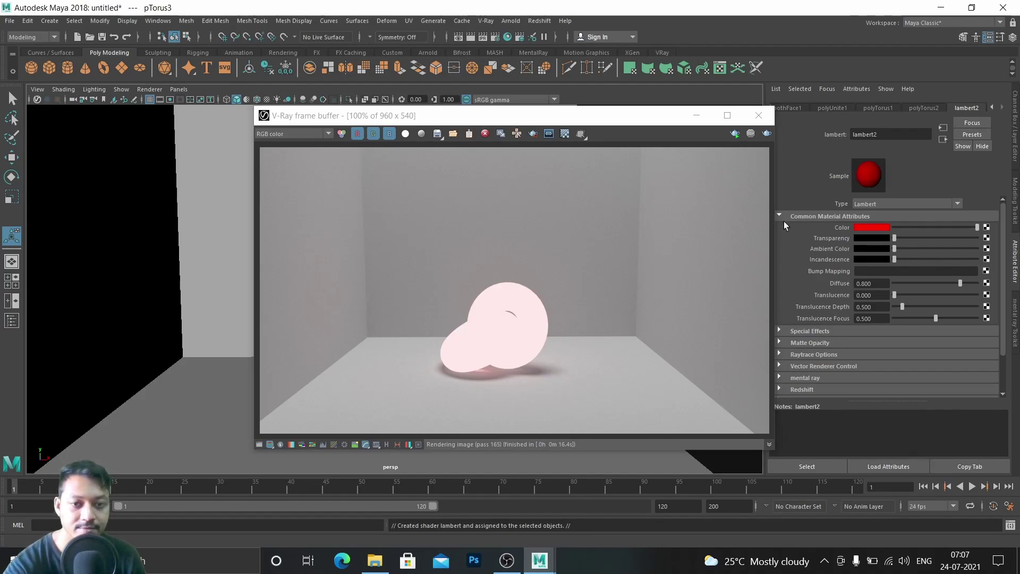
click(697, 115)
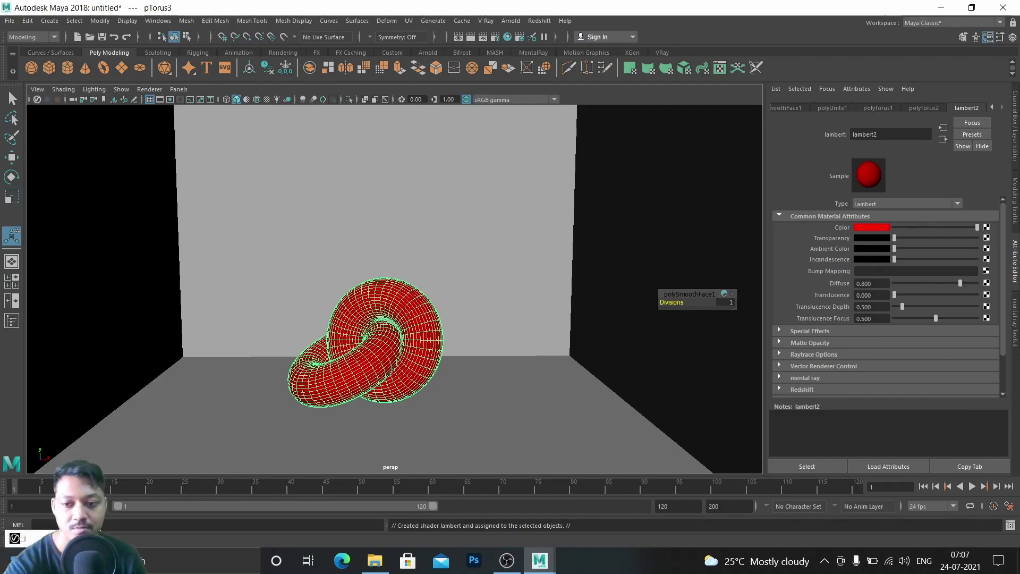
Reposition the V-Ray frame buffer and briefly try a Translucence value before resetting it to 0
click(16, 538)
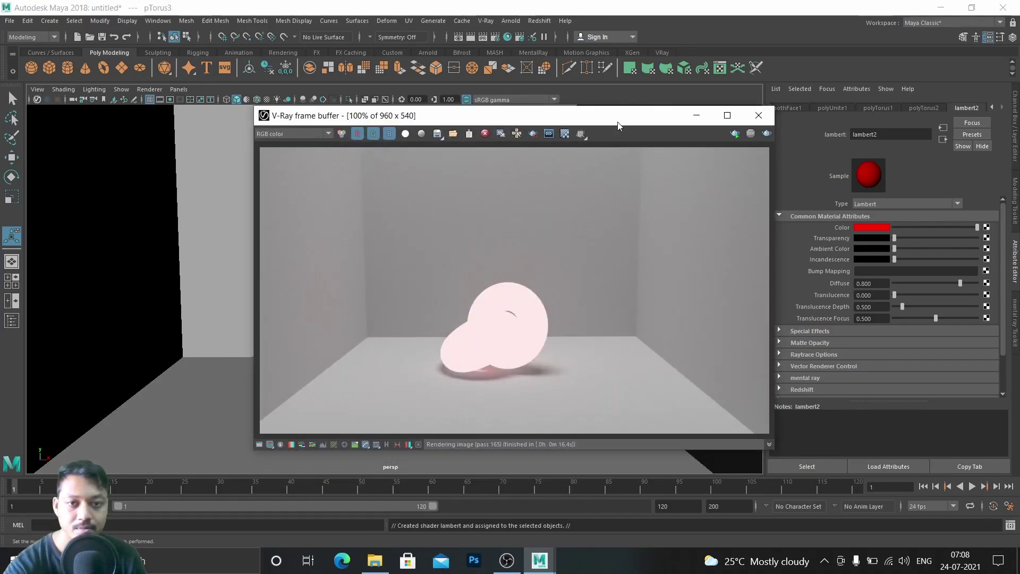
drag(622, 115, 488, 88)
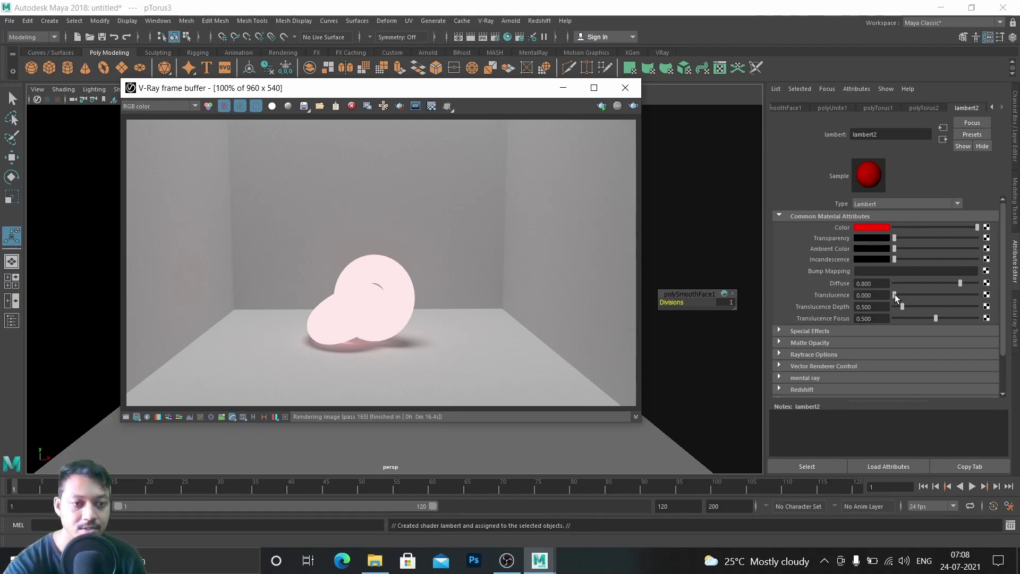
mouse_move(895, 295)
mouse_down()
mouse_move(935, 295)
mouse_move(891, 295)
mouse_up()
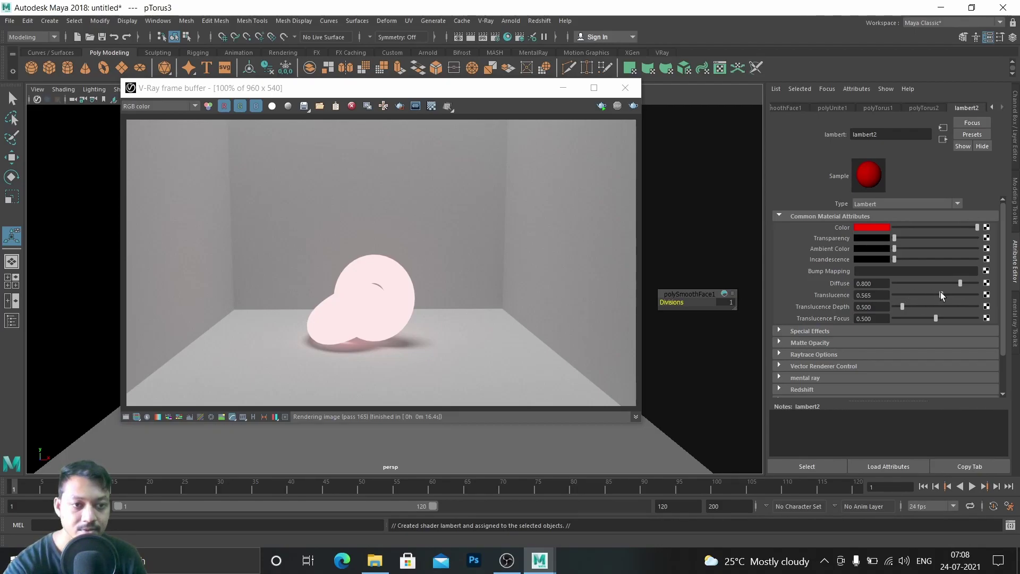
drag(977, 295, 867, 302)
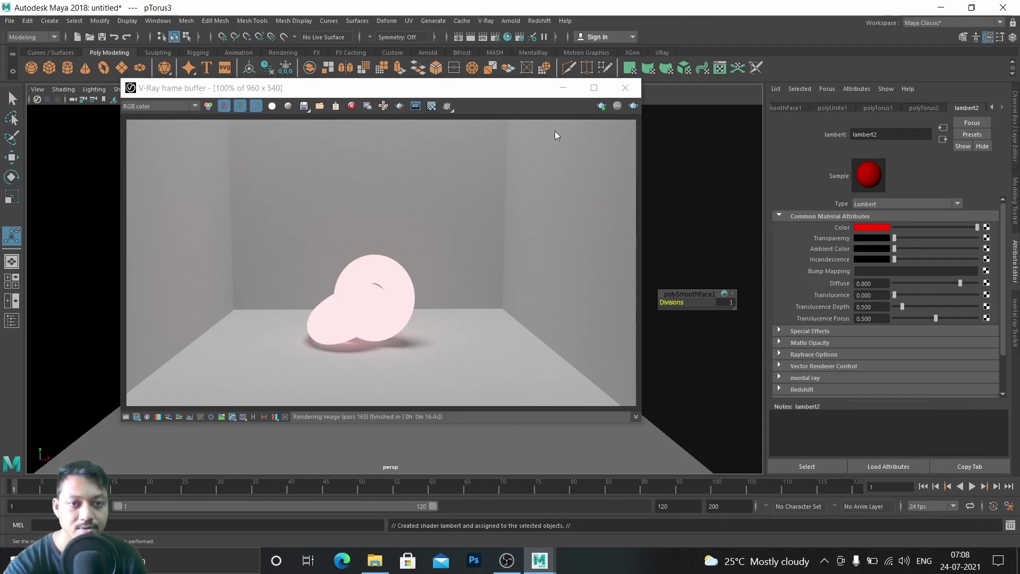
click(562, 87)
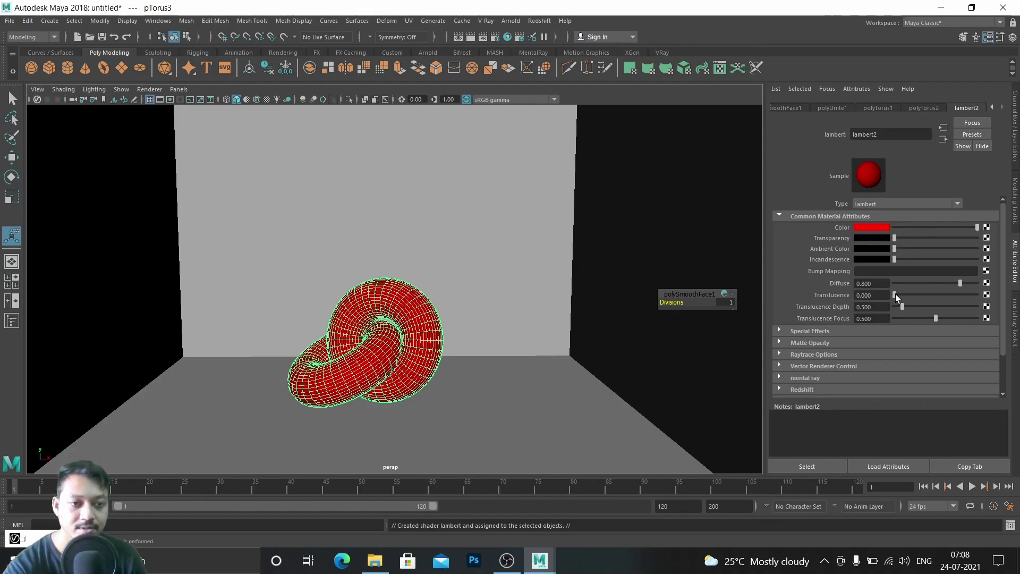
Raise Translucence to about 0.59, render the torus in V-Ray, then reset Translucence to 0
drag(894, 294, 927, 293)
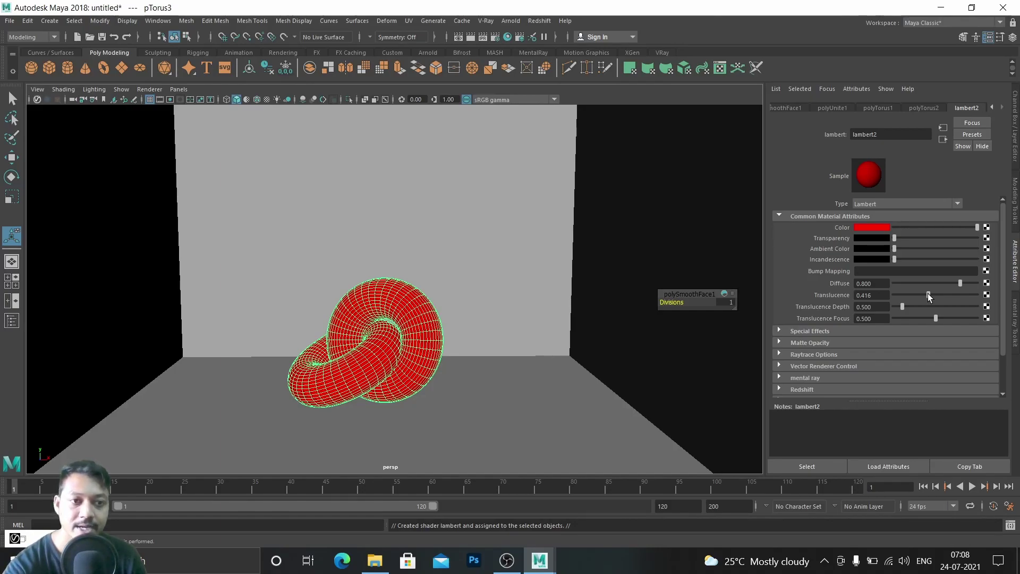
drag(927, 293, 943, 298)
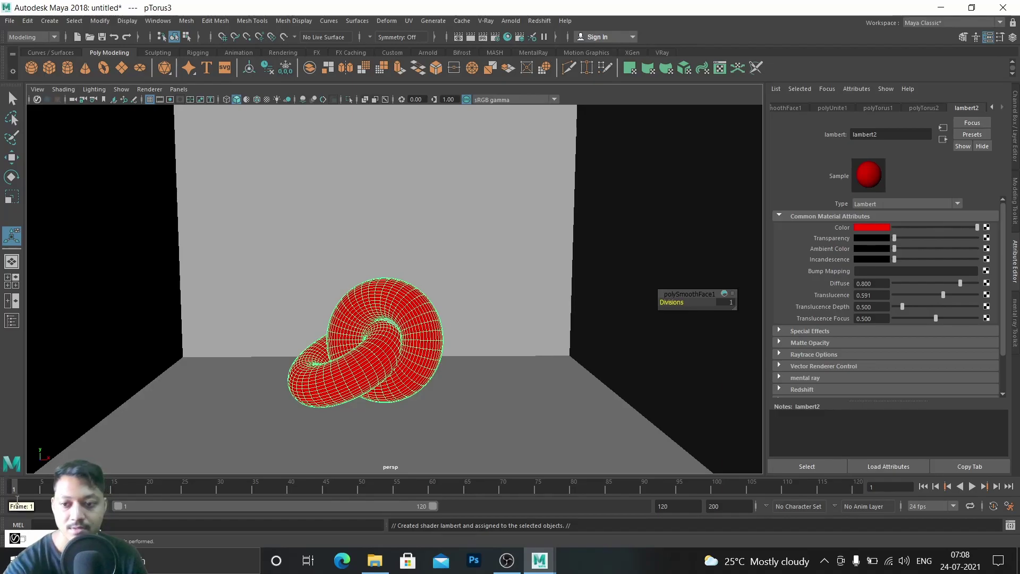
key(alt+Tab)
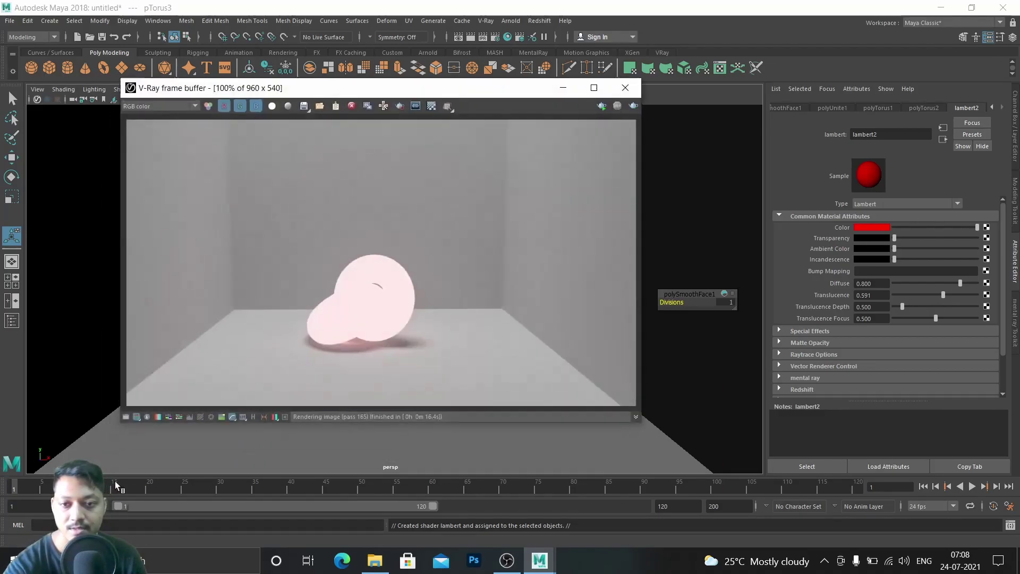
click(602, 106)
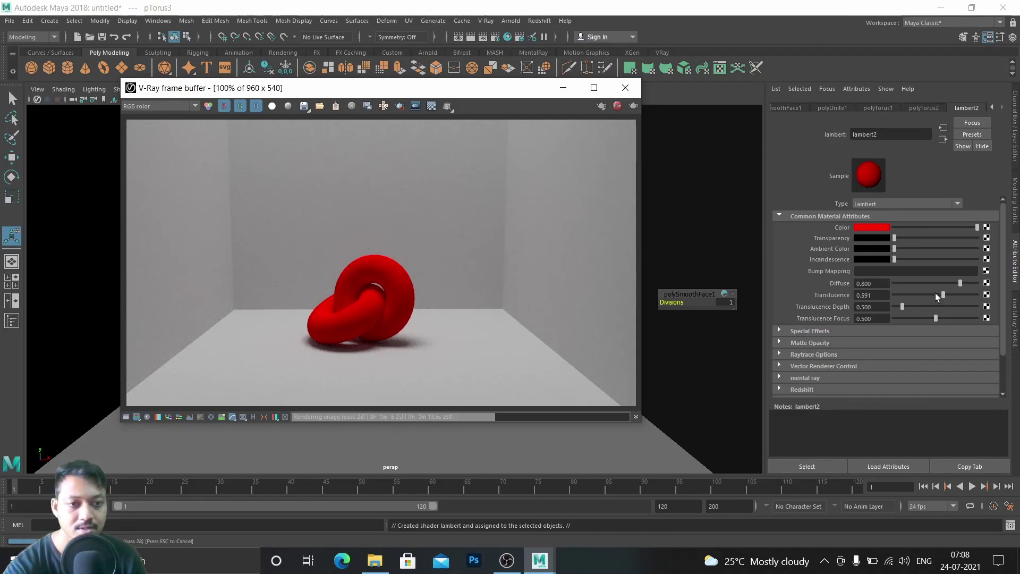
drag(941, 295, 835, 288)
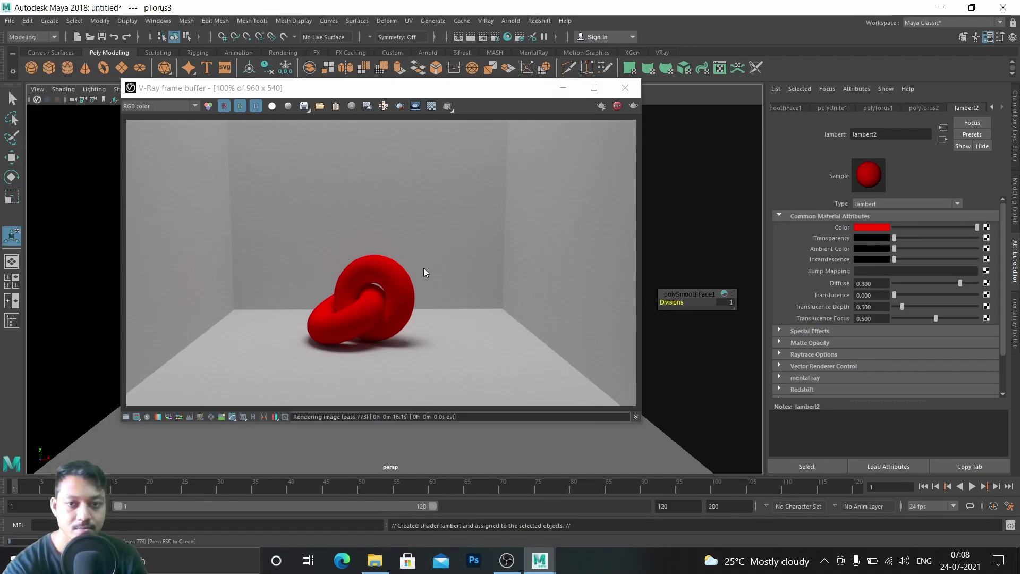
click(572, 90)
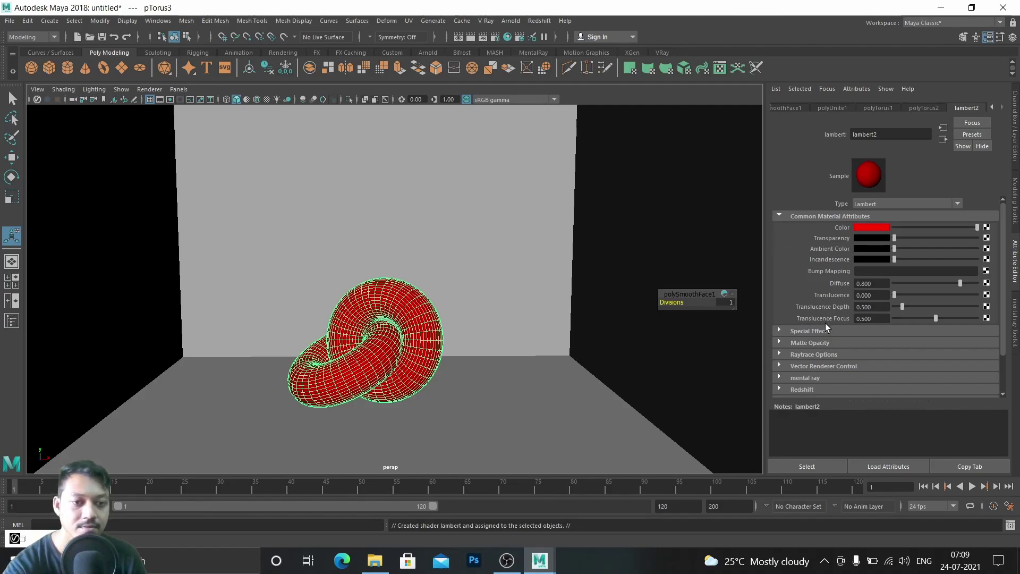
Expand lambert2's Special Effects, raise Glow Intensity to about 0.5, and re-render in V-Ray
scroll(824, 323, down, 2)
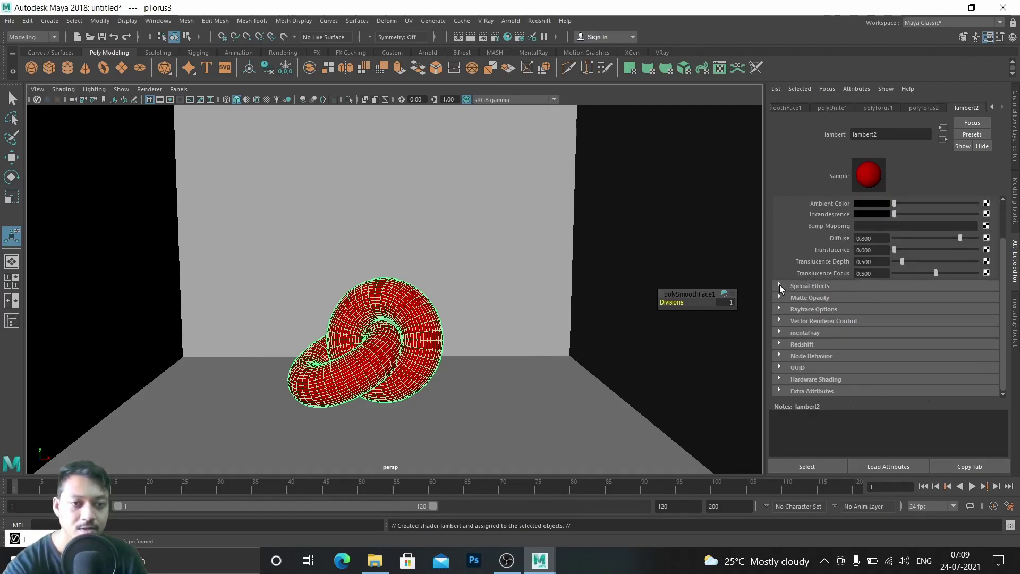
click(780, 285)
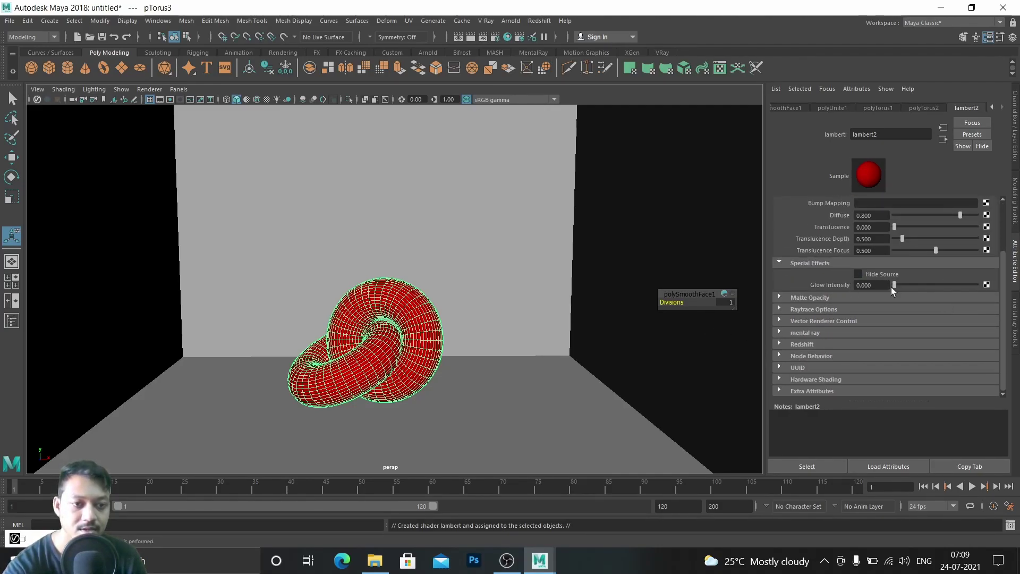
drag(895, 287, 929, 289)
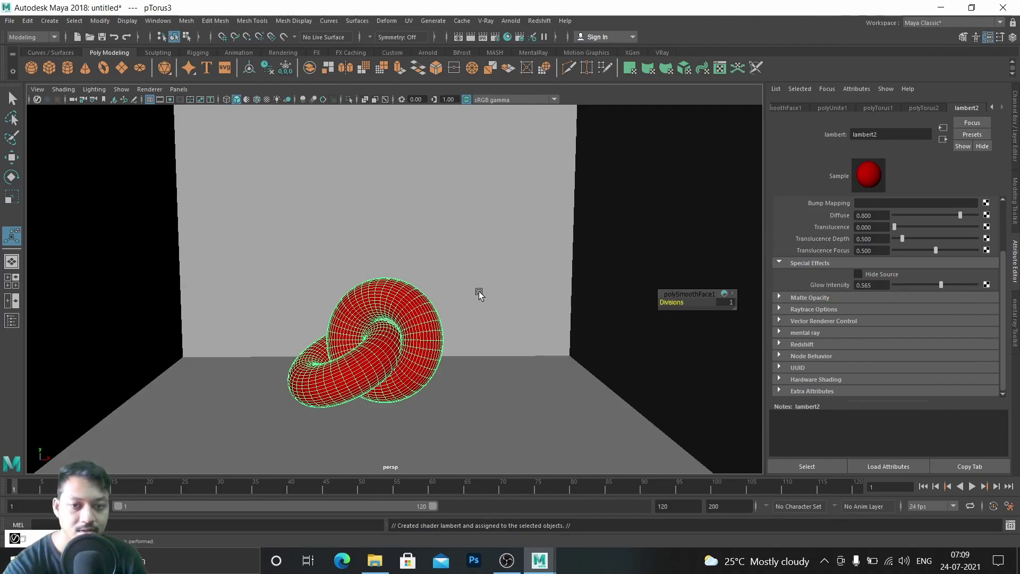
click(23, 538)
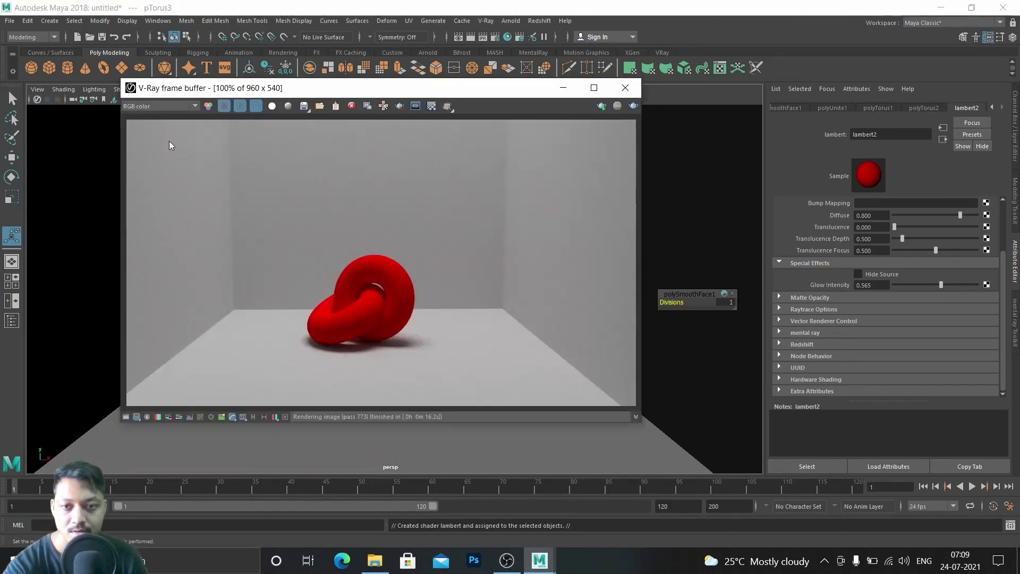
click(633, 106)
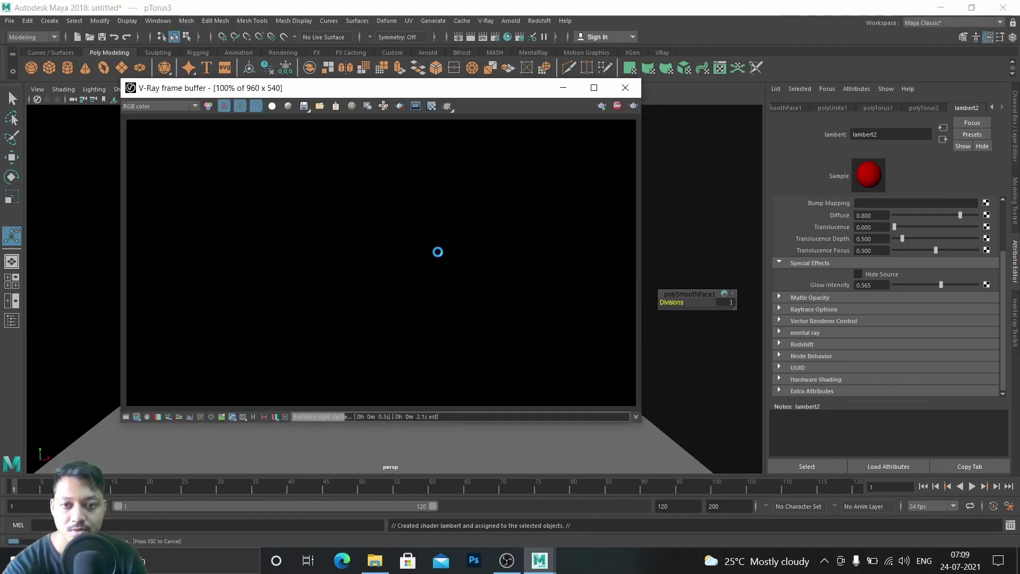
scroll(376, 289, up, 3)
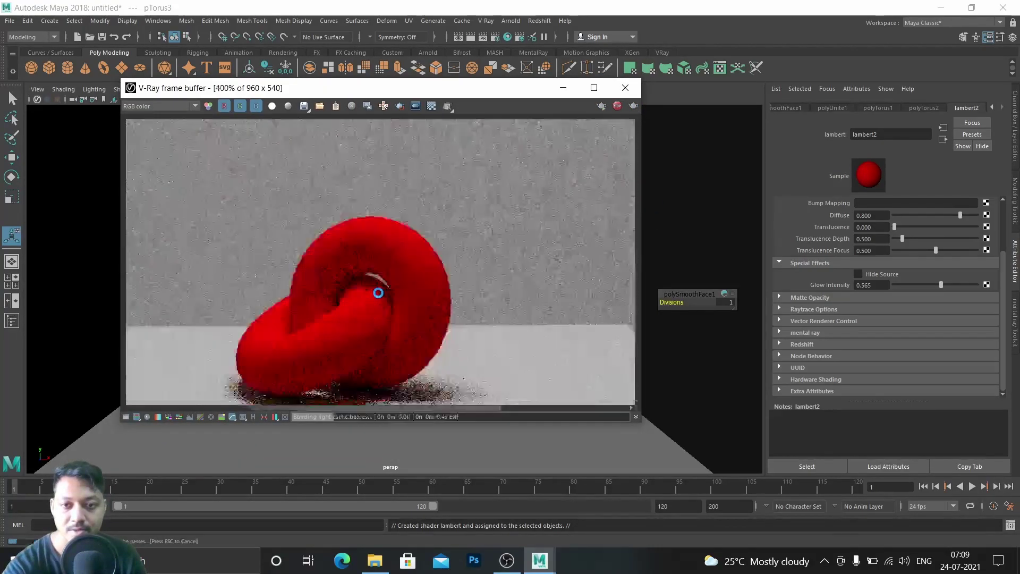
scroll(407, 272, down, 1)
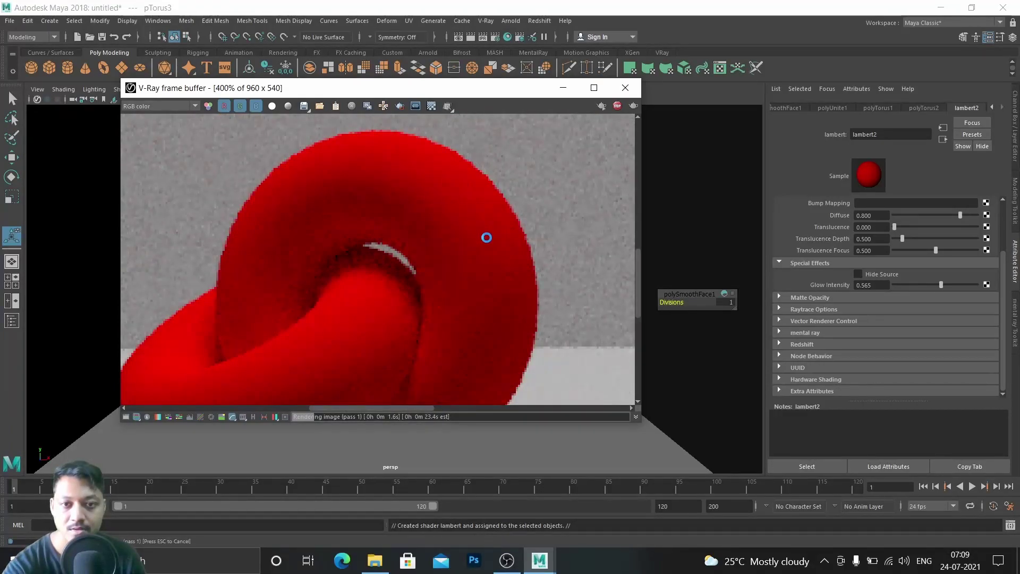
scroll(509, 258, down, 2)
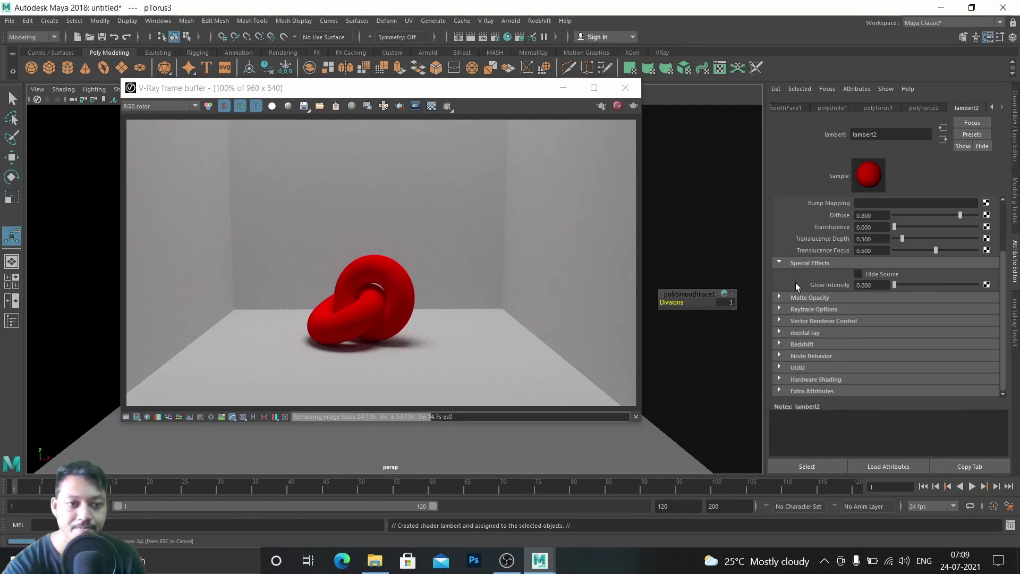
Enable Refractions under lambert2's Raytrace Options and raise Refractive Index to 1.563
click(777, 262)
click(779, 297)
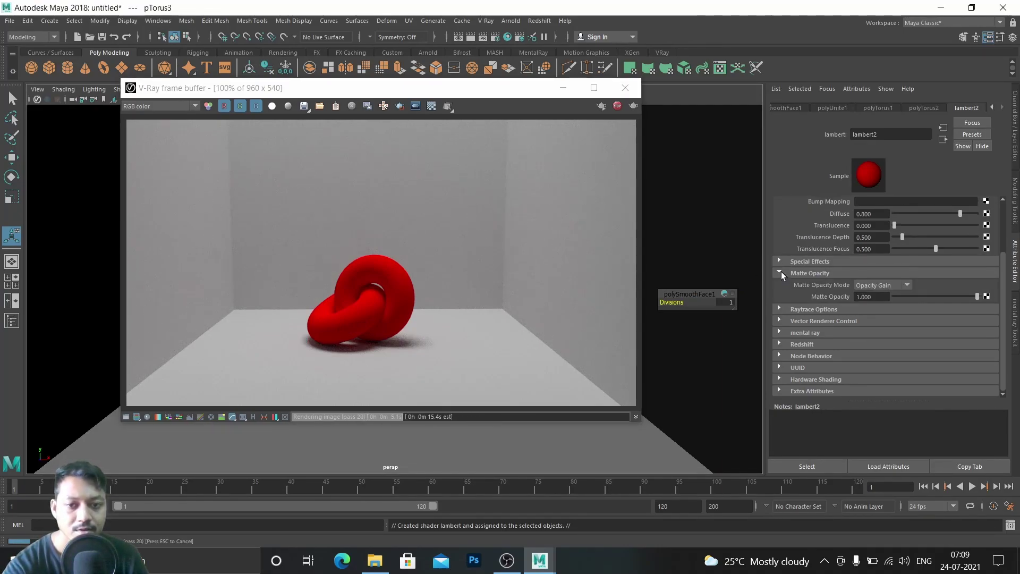
click(782, 270)
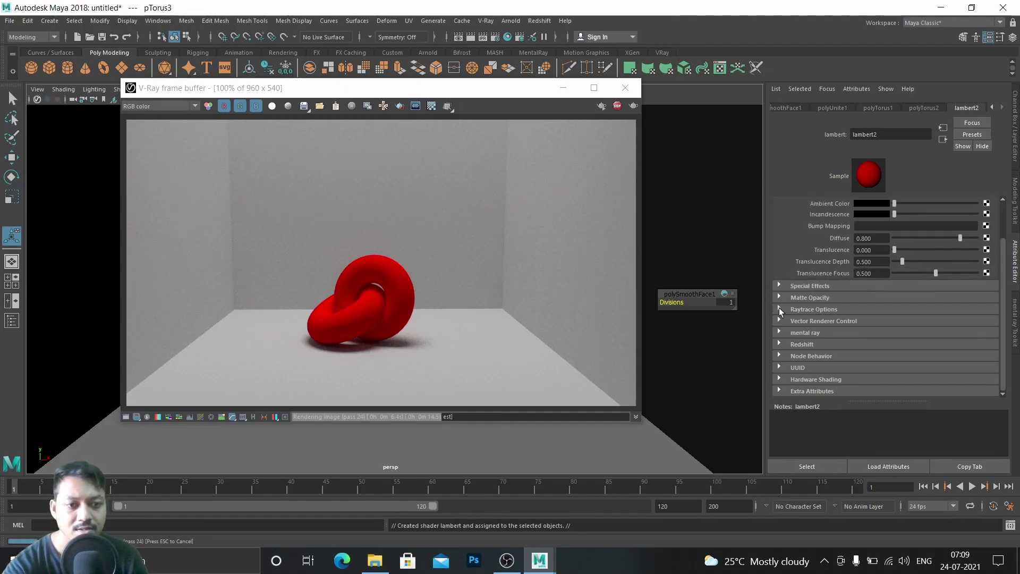
click(824, 308)
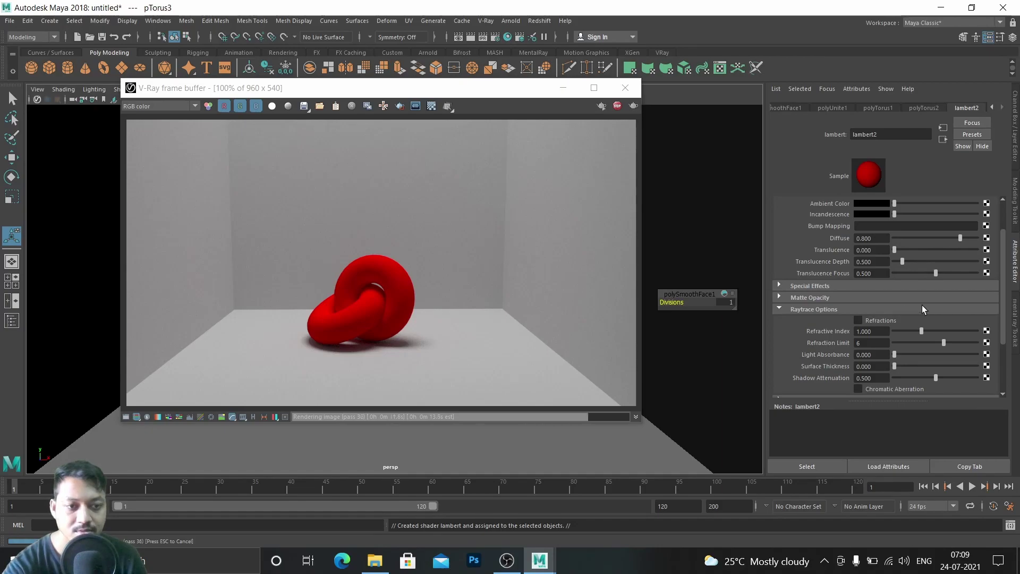
scroll(922, 309, down, 2)
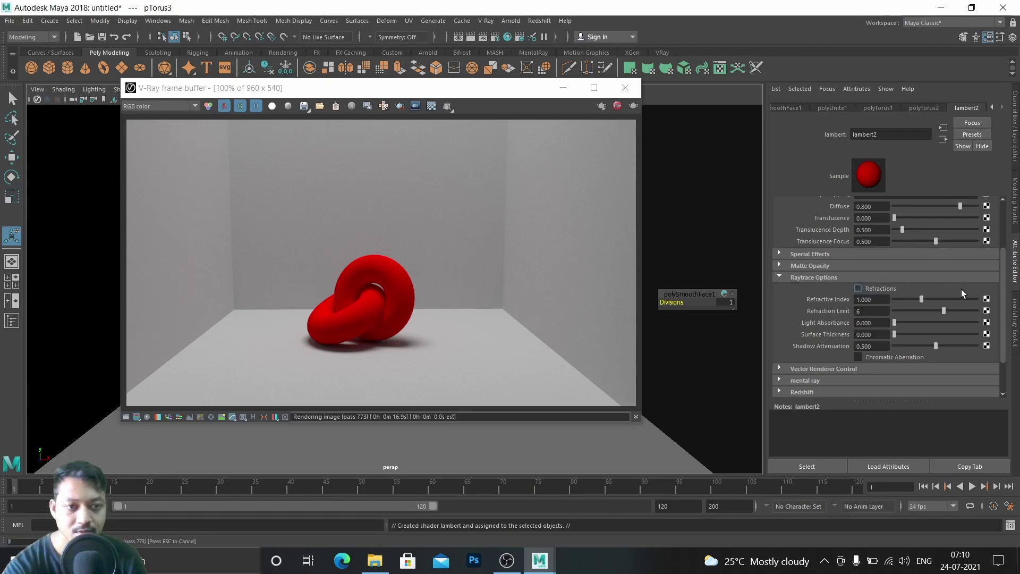
click(858, 289)
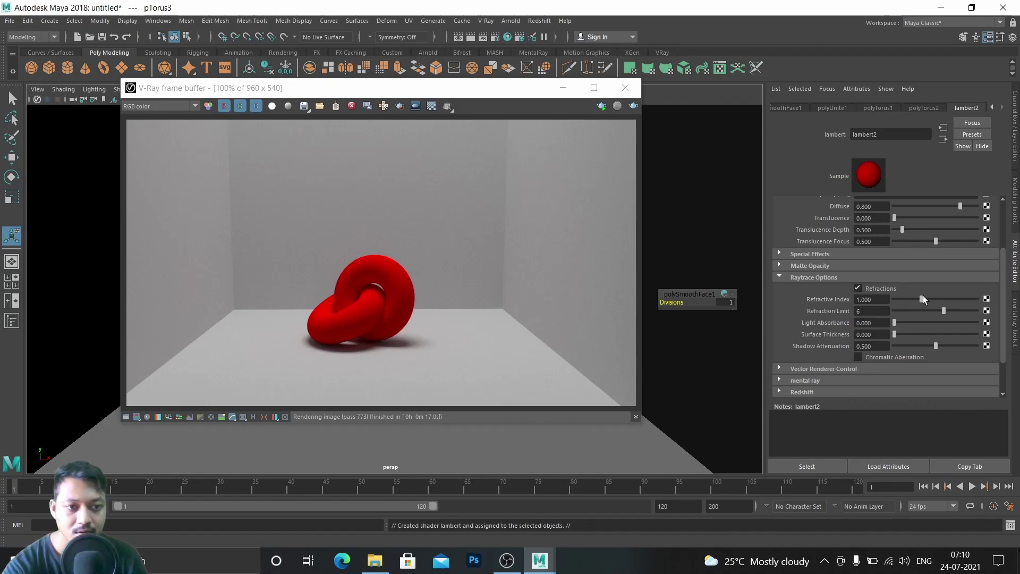
mouse_move(924, 299)
mouse_down()
mouse_move(967, 301)
mouse_move(936, 299)
mouse_up()
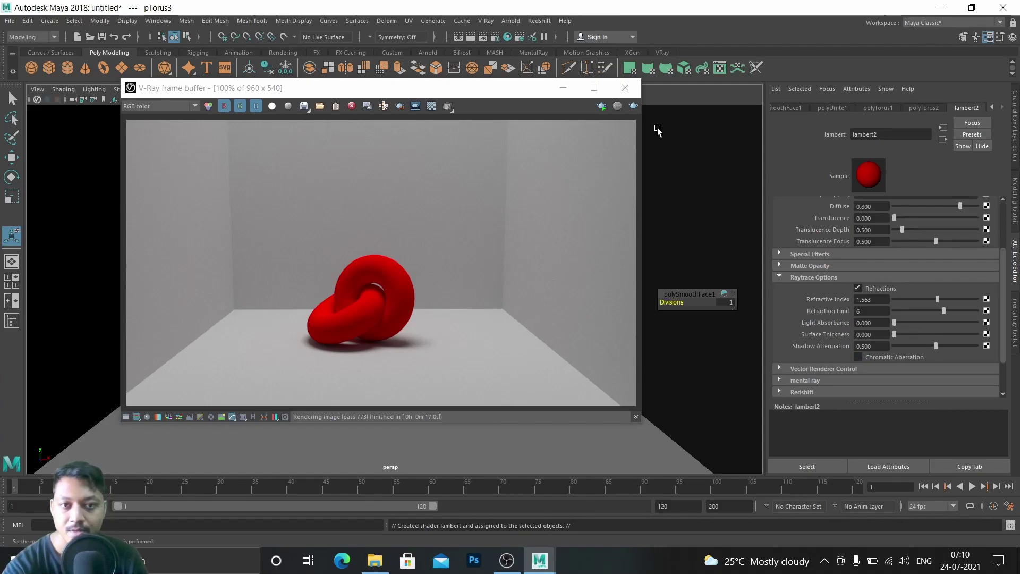
Re-render the refractive knot in V-Ray, nudge Surface Thickness up, then close the render window
click(633, 106)
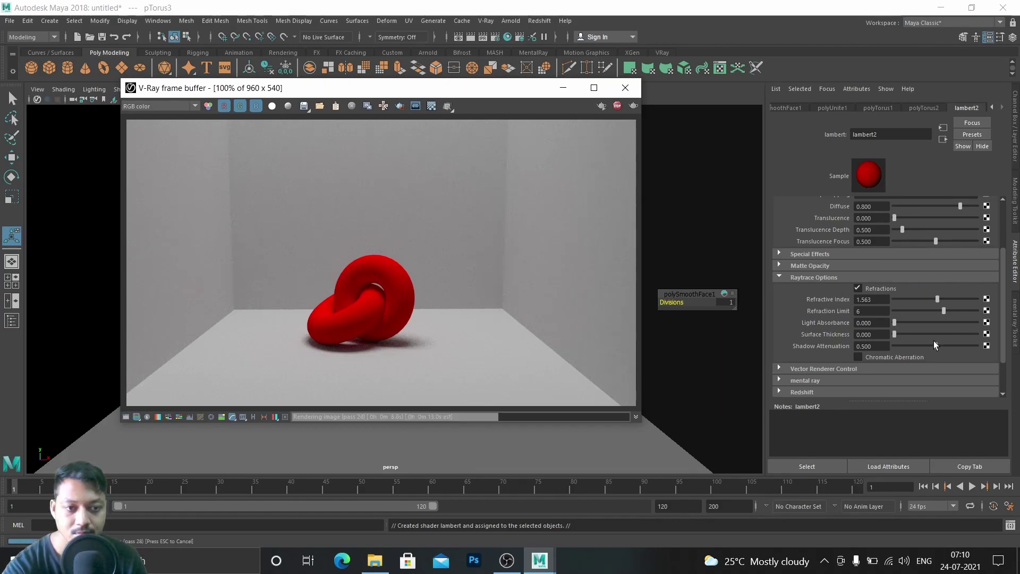
drag(895, 335, 1012, 322)
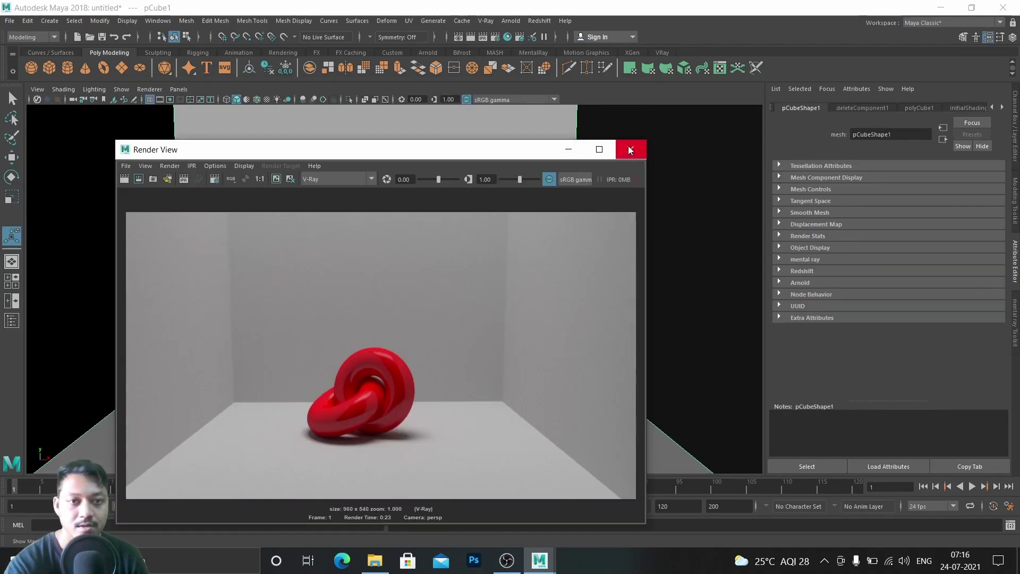
click(628, 146)
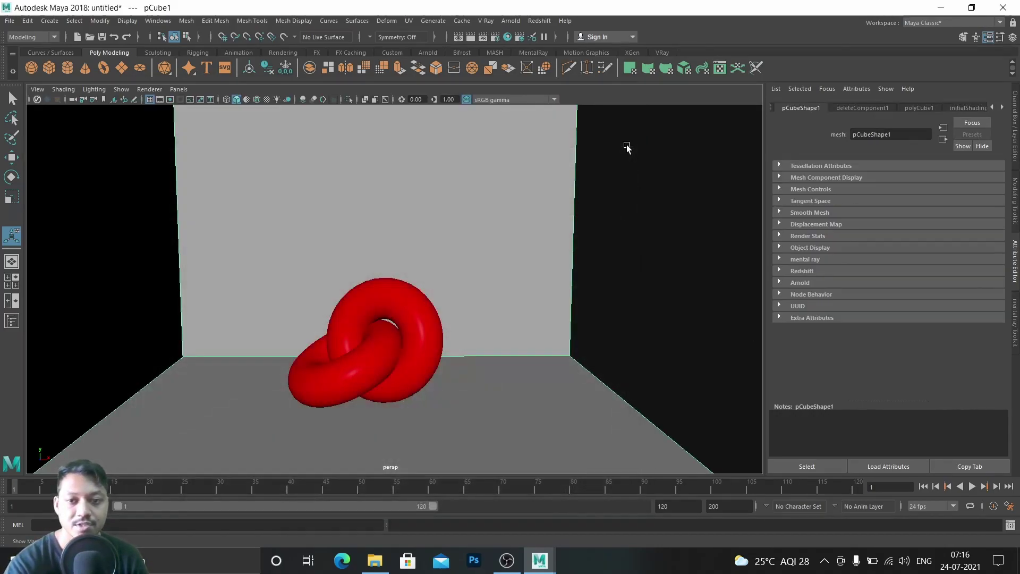
Assign a new VRay Mtl (VRayMtl1) to the torus knot, replacing the red lambert2
click(432, 323)
shift+right_drag(432, 323, 592, 326)
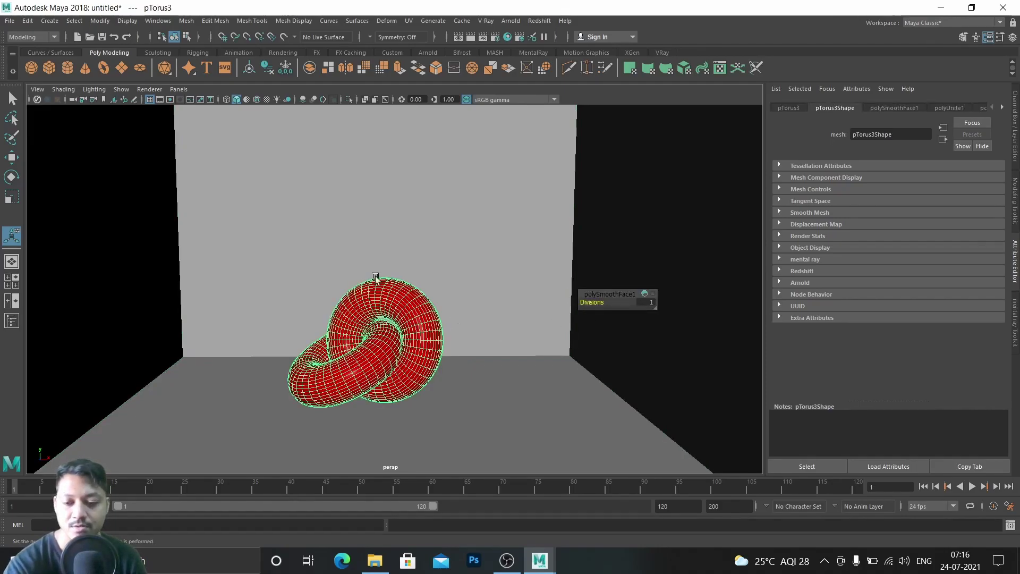
right_click(407, 297)
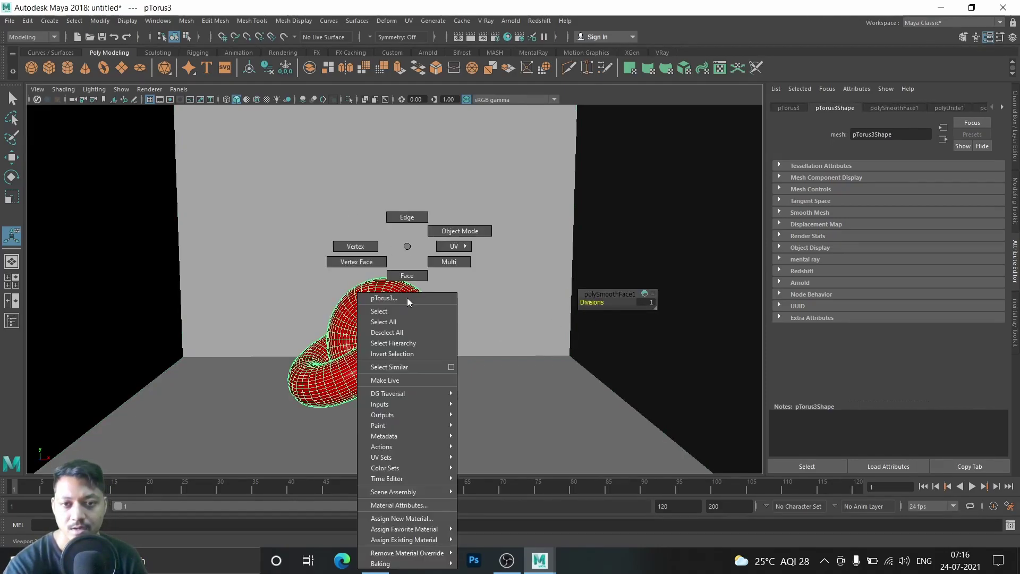
click(400, 519)
click(280, 209)
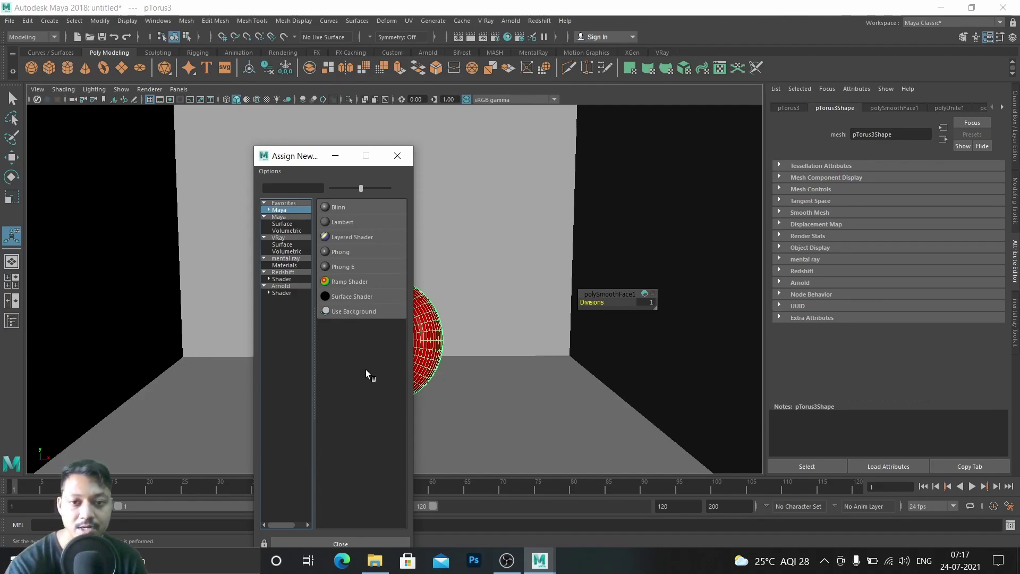
click(280, 237)
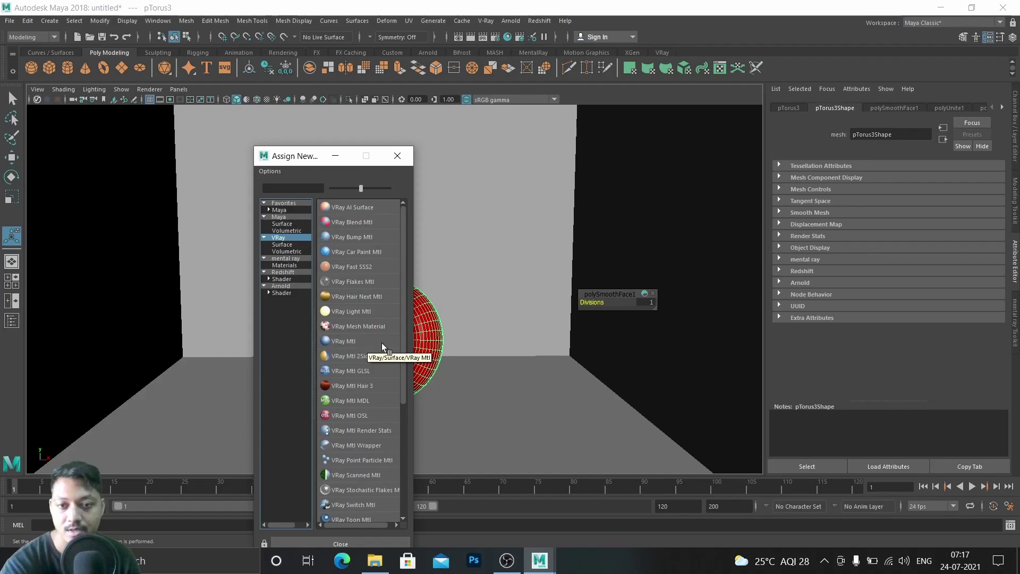
click(356, 348)
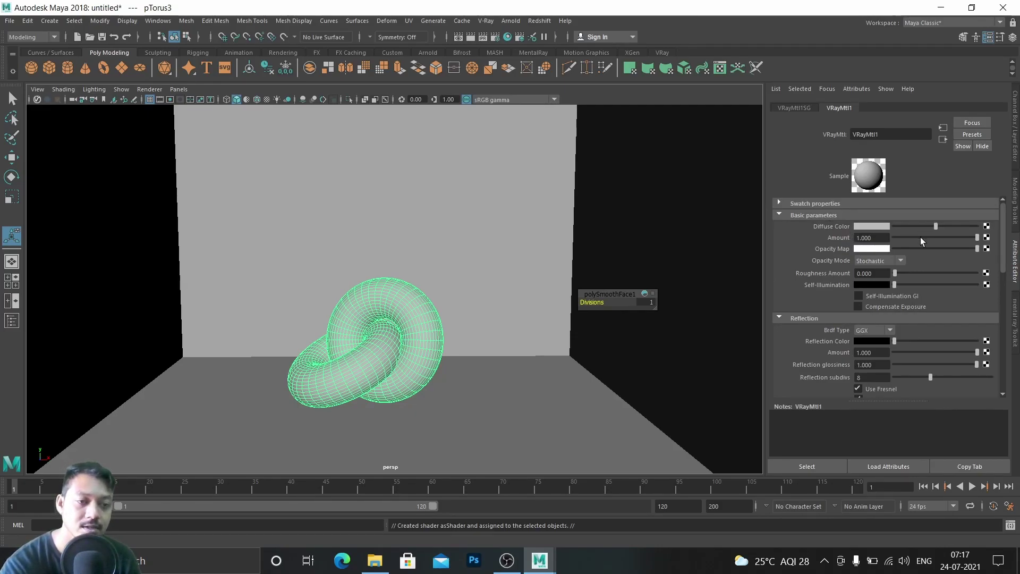
Set VRayMtl1's diffuse colour to red, briefly testing the opacity and self-illumination sliders
mouse_move(936, 225)
mouse_down()
mouse_move(916, 226)
mouse_move(958, 226)
mouse_move(932, 231)
mouse_up()
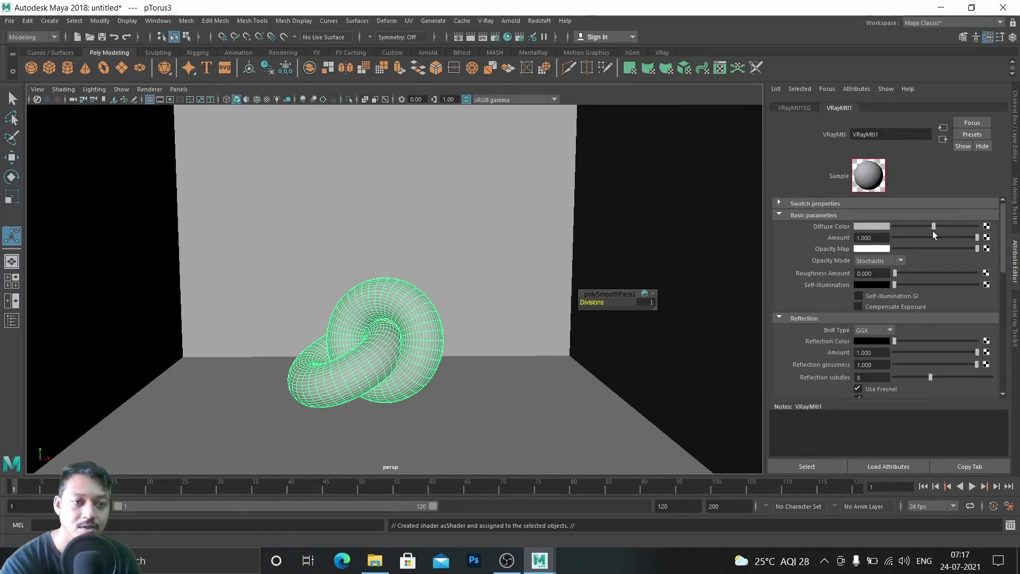
click(871, 226)
click(870, 225)
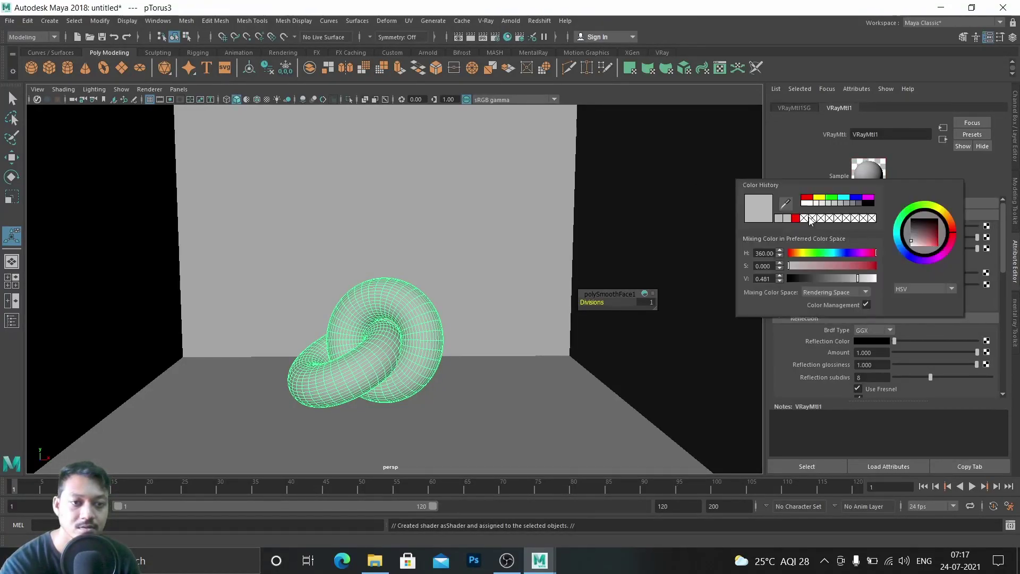
click(807, 200)
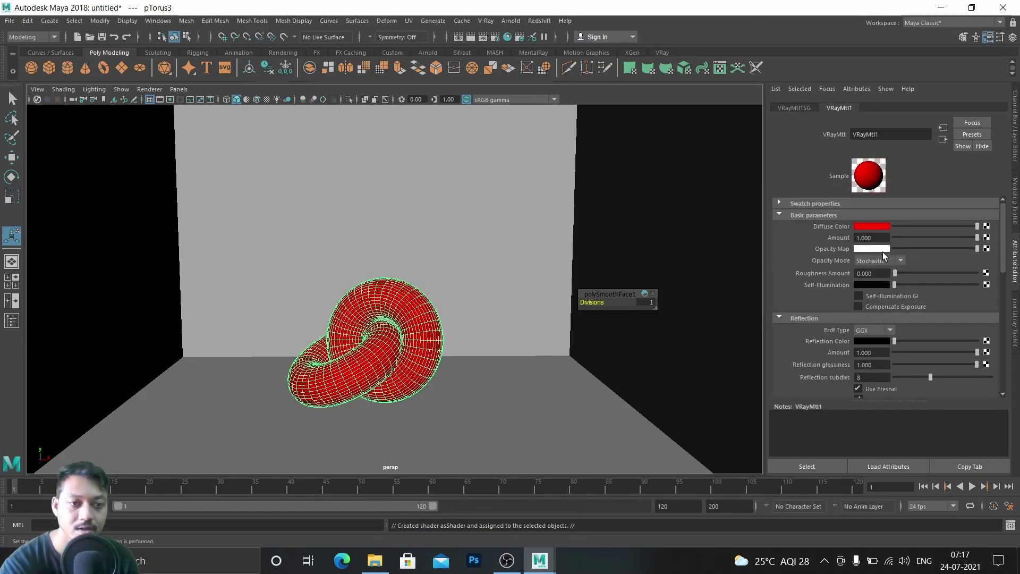
drag(974, 250, 1017, 258)
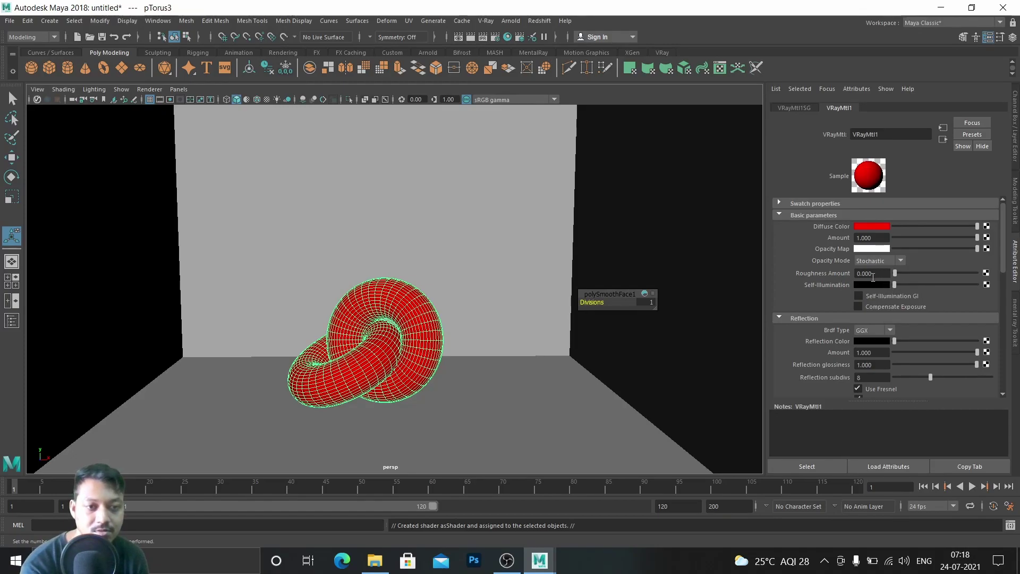
mouse_move(896, 286)
mouse_down()
mouse_move(949, 286)
mouse_move(885, 287)
mouse_up()
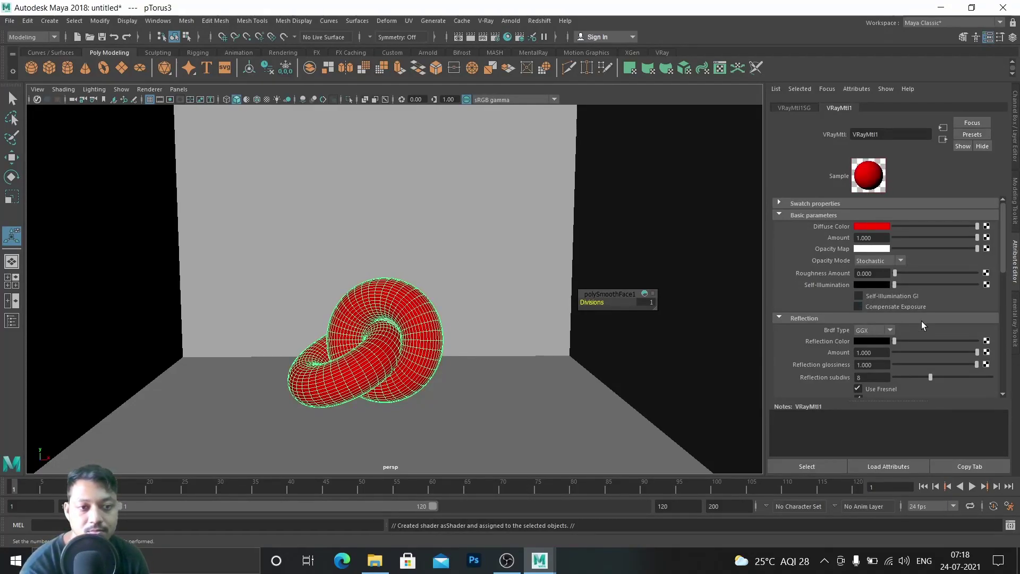
Keep GGX as the BRDF type and brighten the reflection colour to white
scroll(929, 321, down, 1)
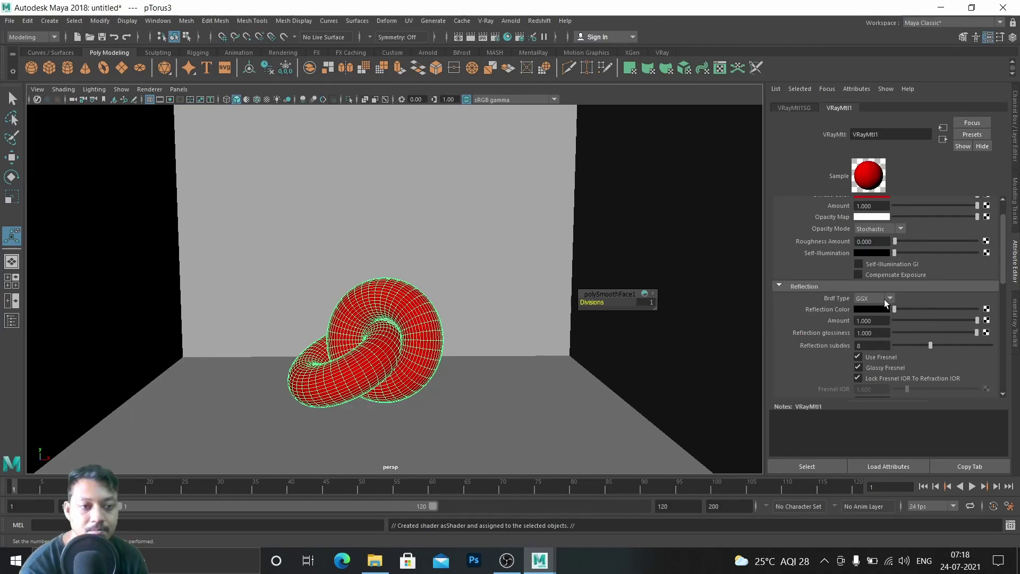
click(866, 298)
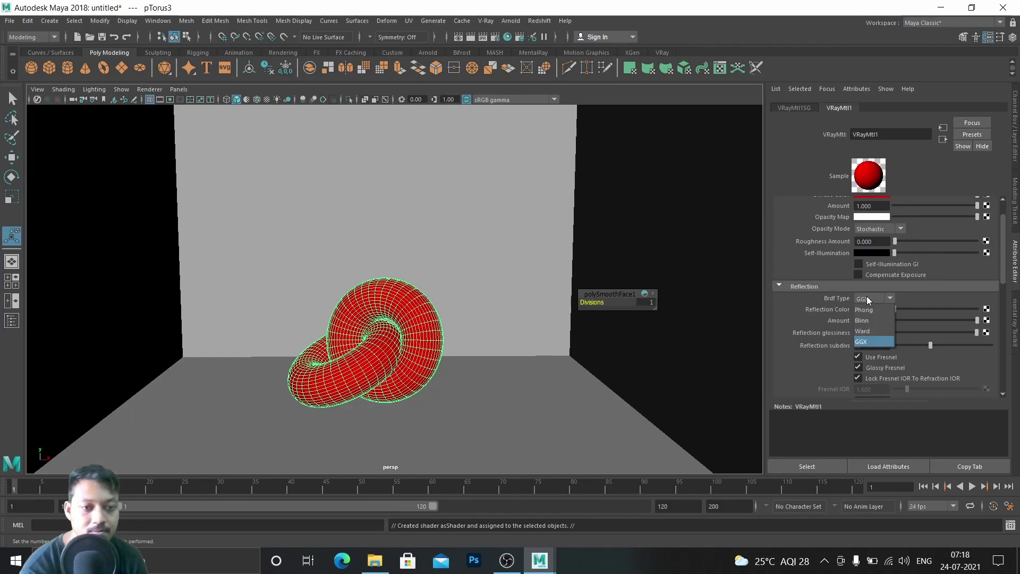
click(866, 296)
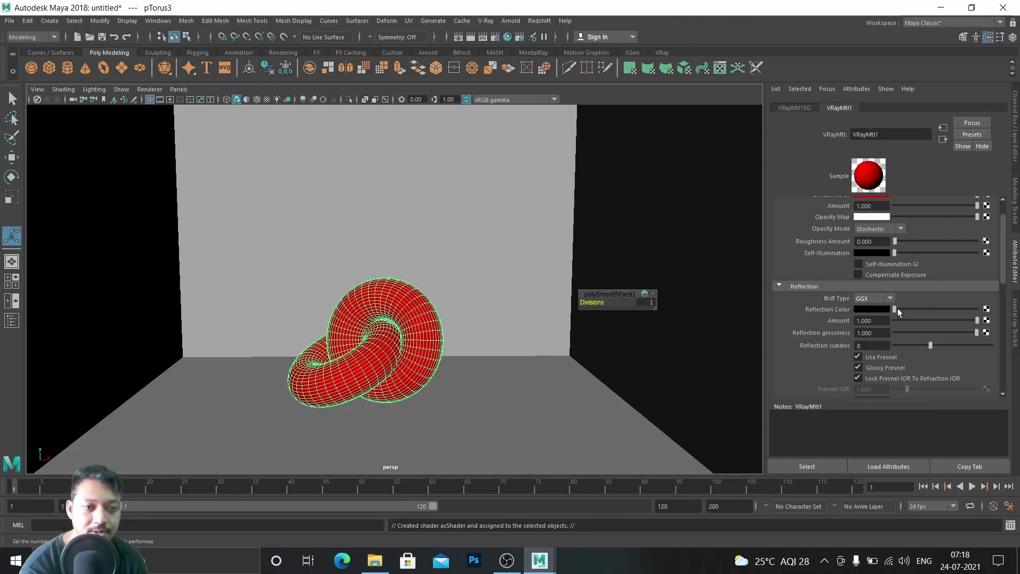
drag(896, 309, 995, 313)
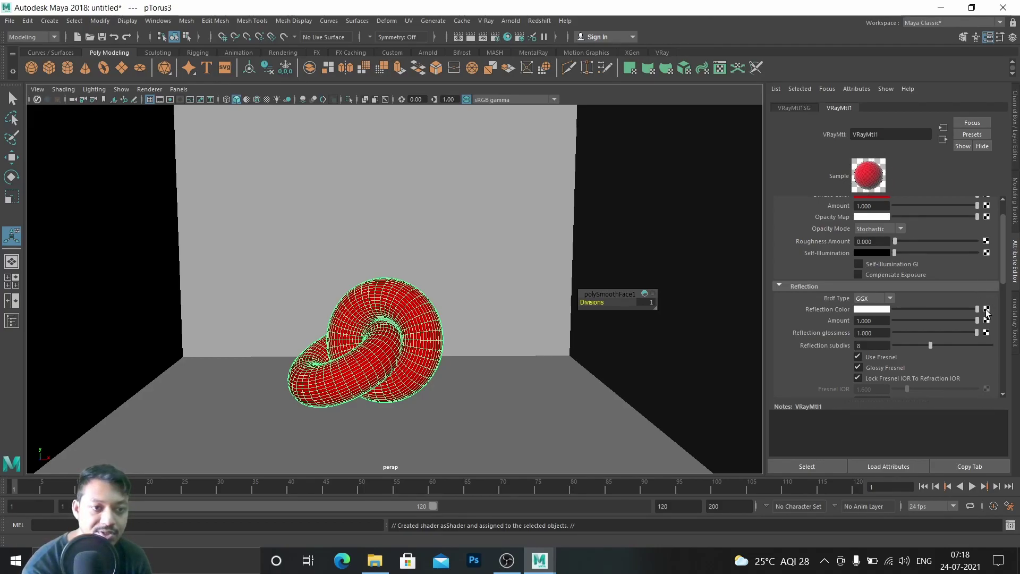
drag(976, 312, 995, 302)
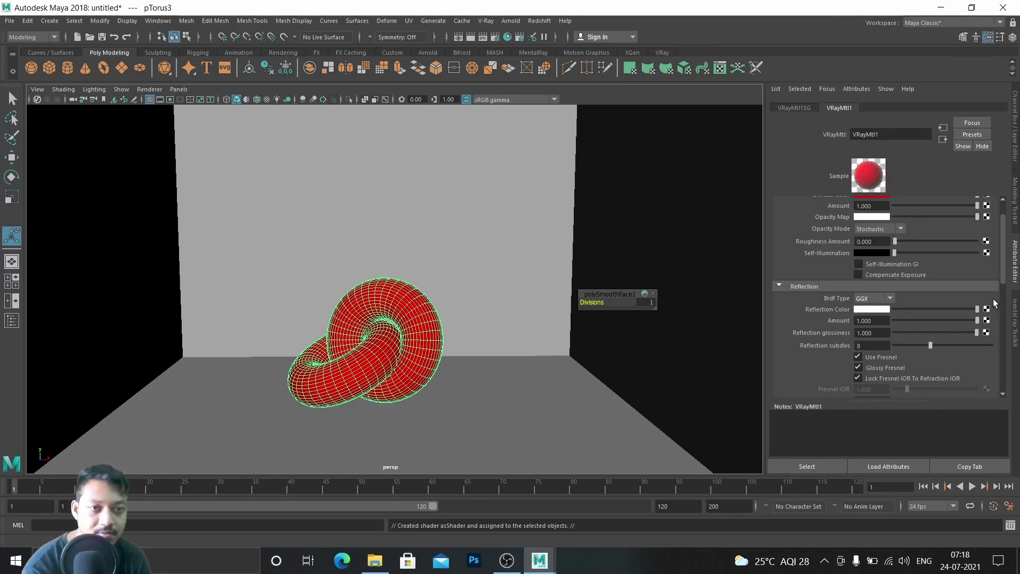
Turn off Fresnel, set reflection amount to 0.325 and glossiness to 0.737
click(861, 357)
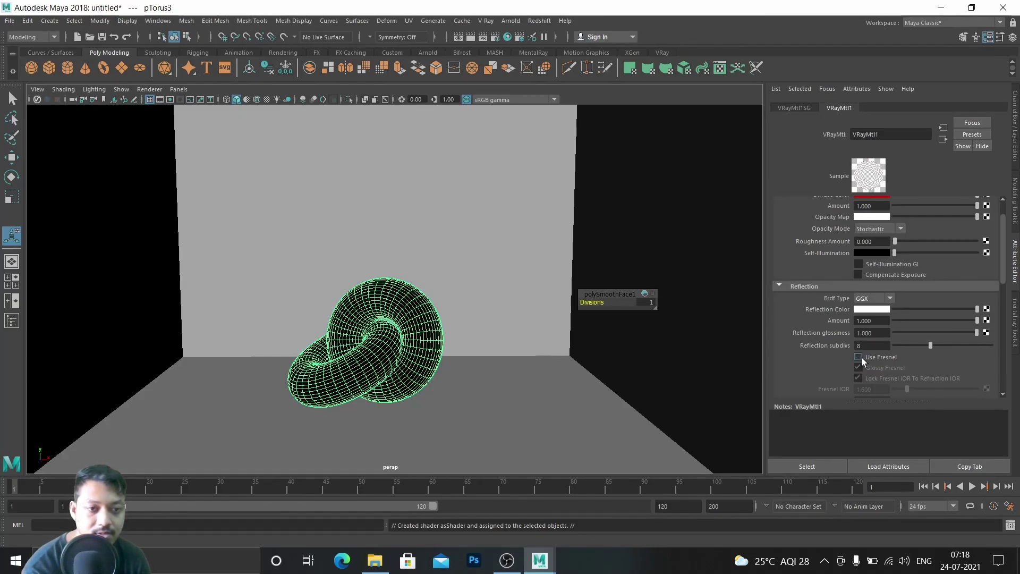
click(861, 358)
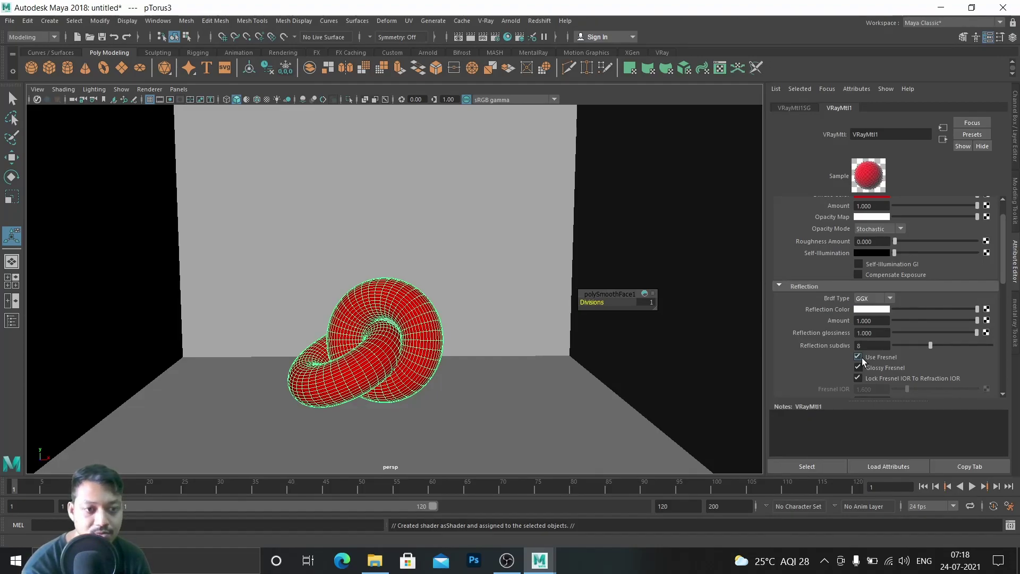
click(862, 358)
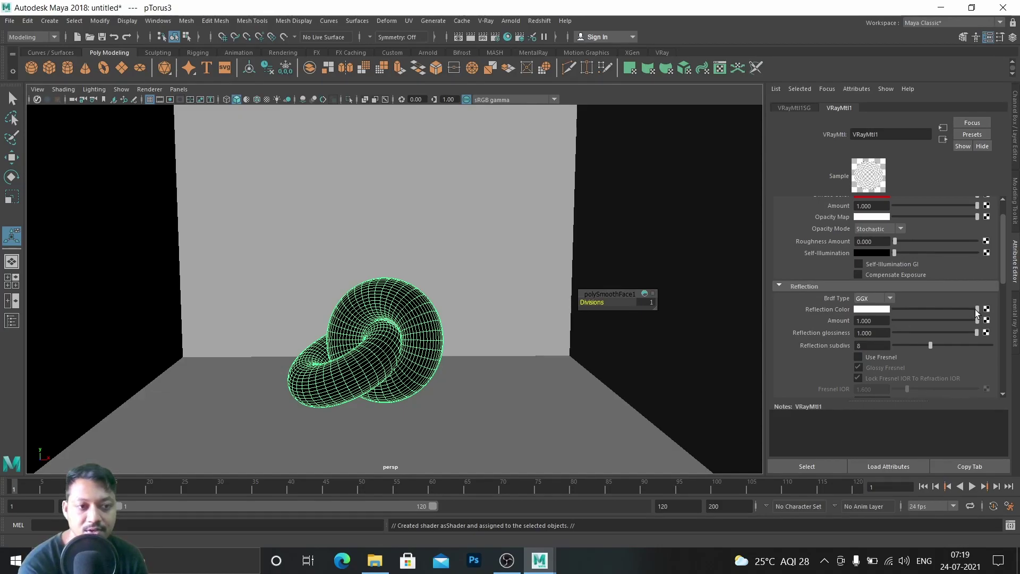
drag(976, 308, 935, 319)
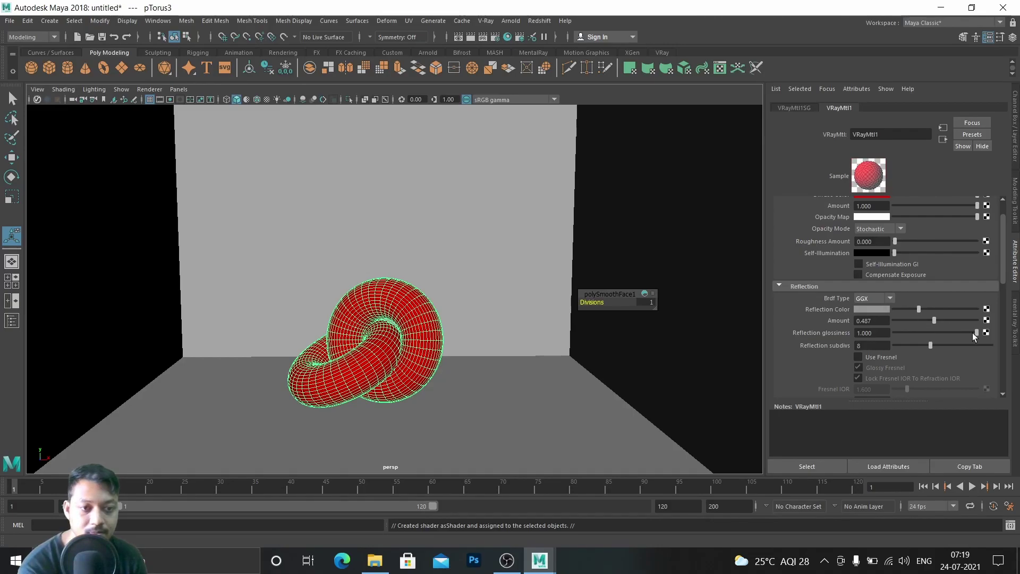
drag(976, 333, 951, 333)
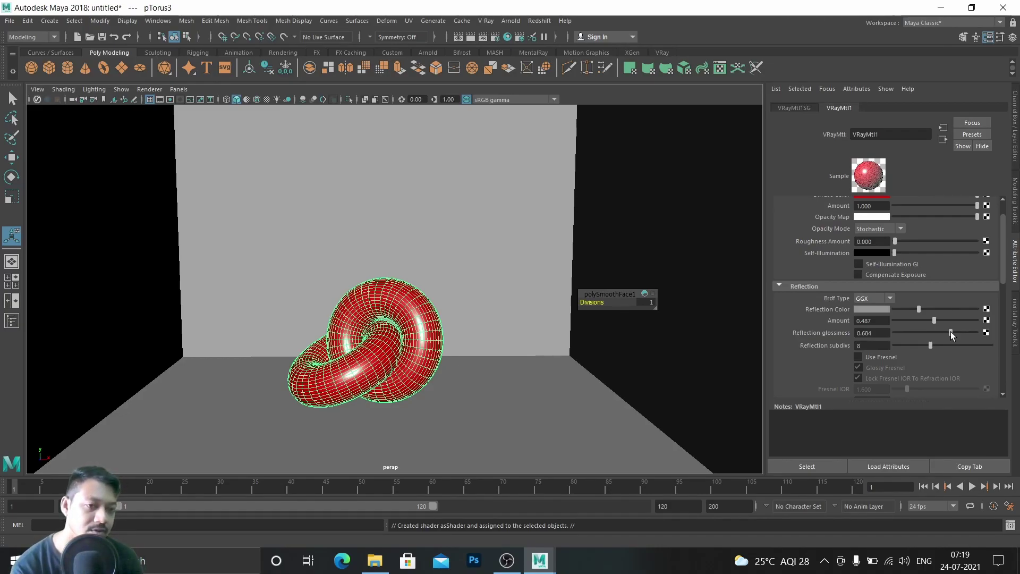
drag(951, 331, 913, 319)
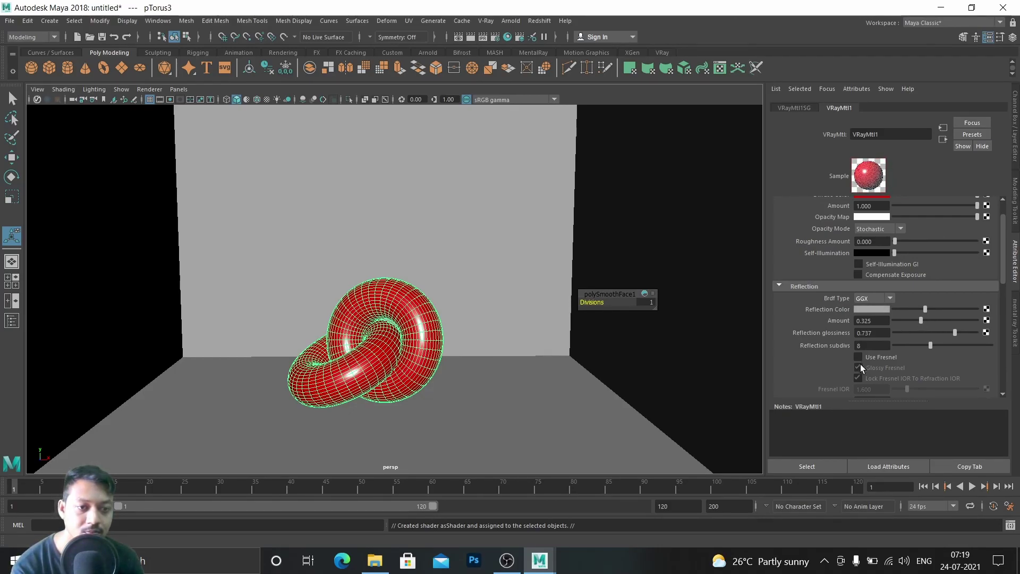
Adjust the reflection subdivisions and collapse the Reflection section
scroll(867, 352, down, 2)
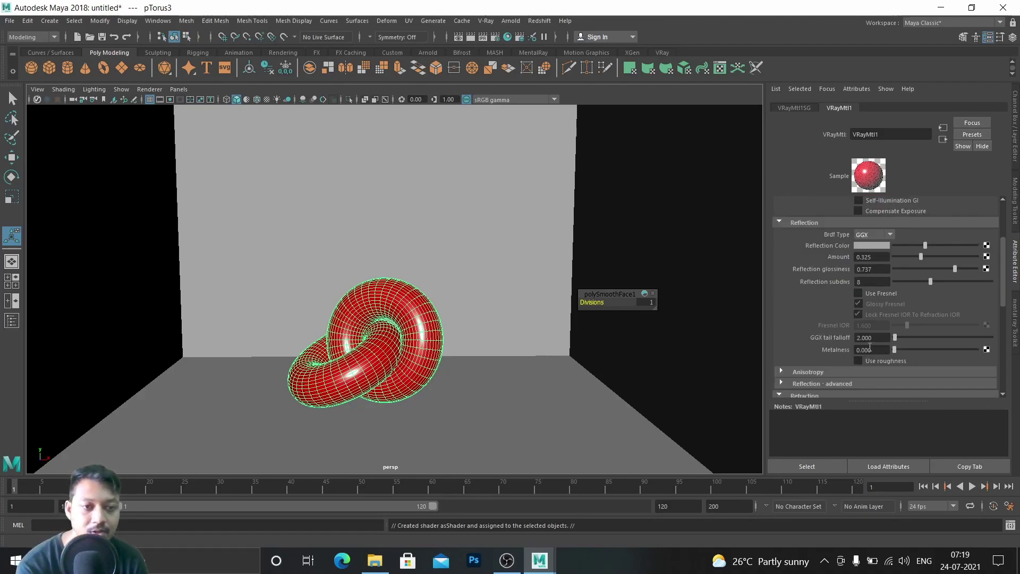
mouse_move(931, 284)
mouse_down()
mouse_move(941, 283)
mouse_move(930, 285)
mouse_up()
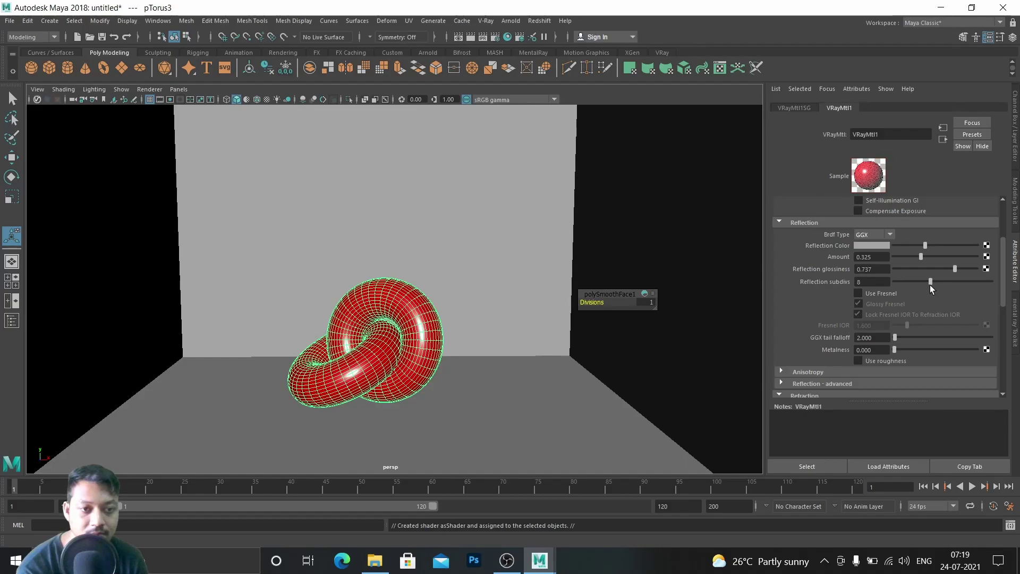
scroll(888, 317, down, 2)
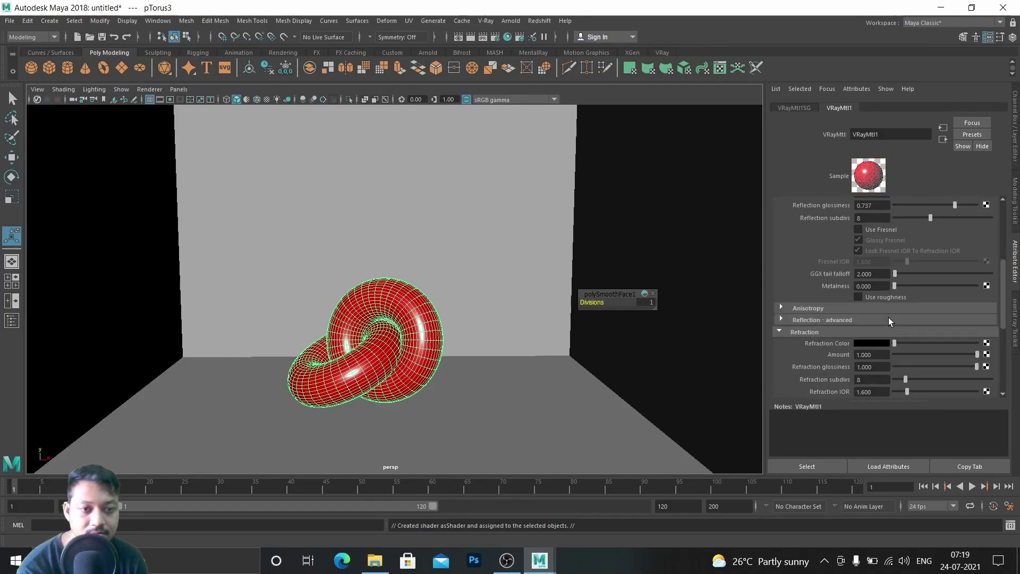
scroll(888, 317, up, 3)
click(781, 253)
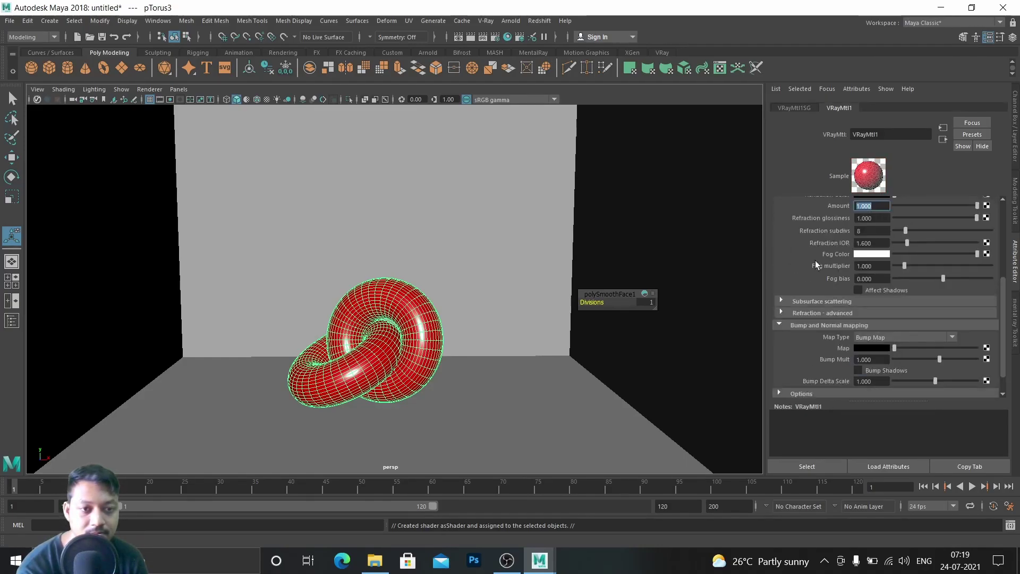
Give the material a light grey refraction colour and a refraction IOR of 2.597
scroll(874, 334, down, 1)
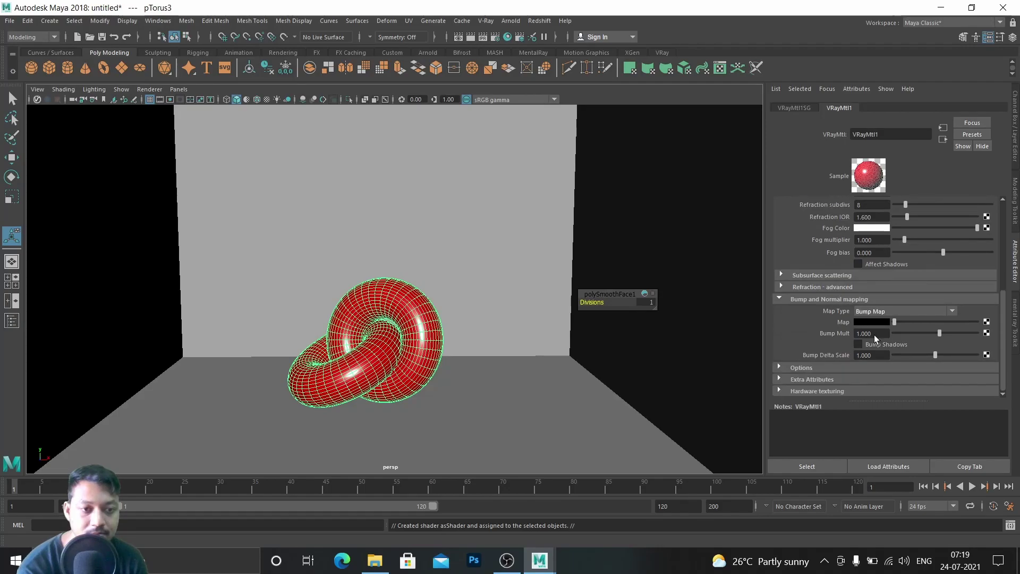
click(785, 287)
scroll(814, 270, up, 3)
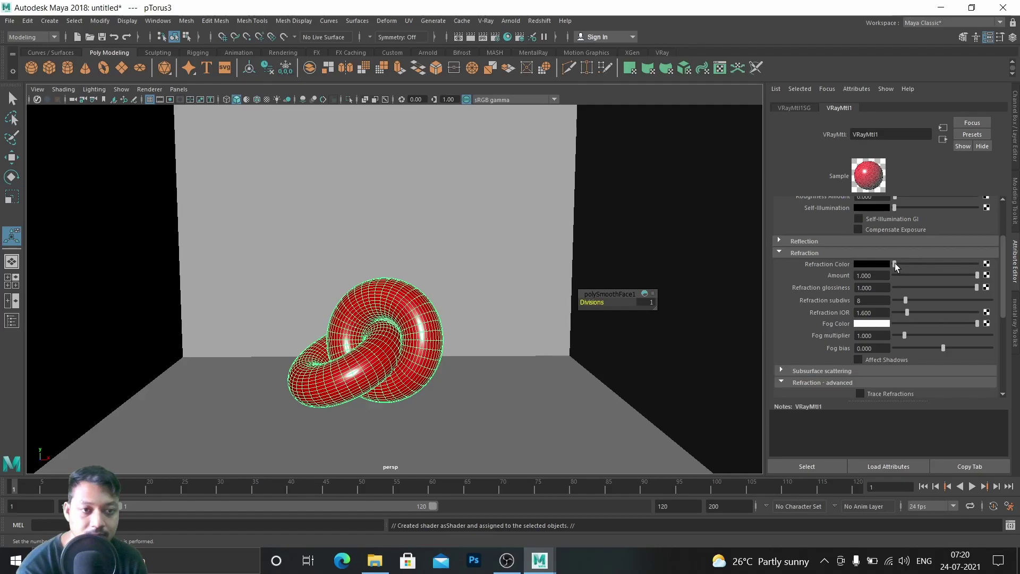
drag(895, 264, 947, 262)
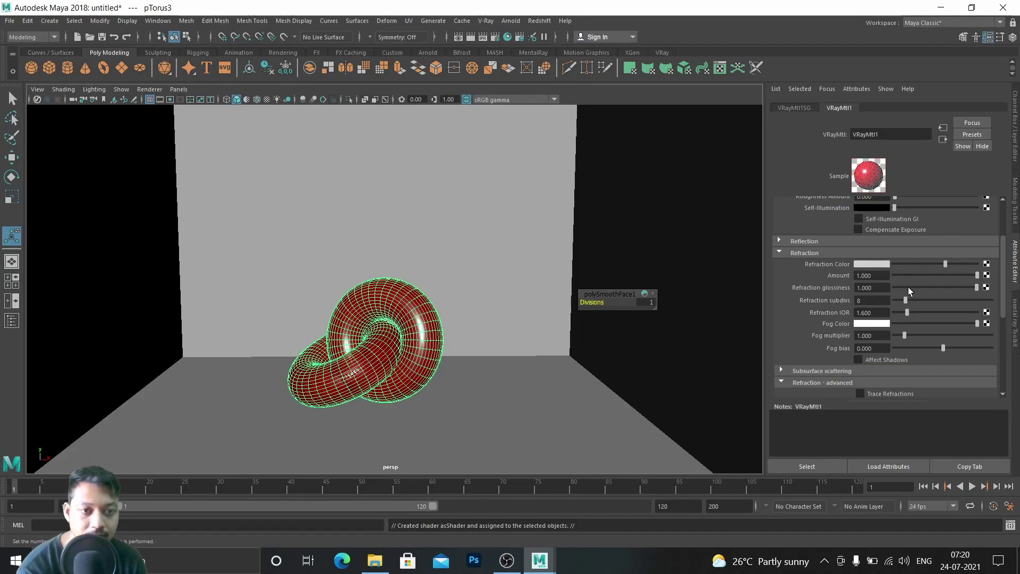
scroll(907, 286, down, 2)
scroll(907, 285, up, 2)
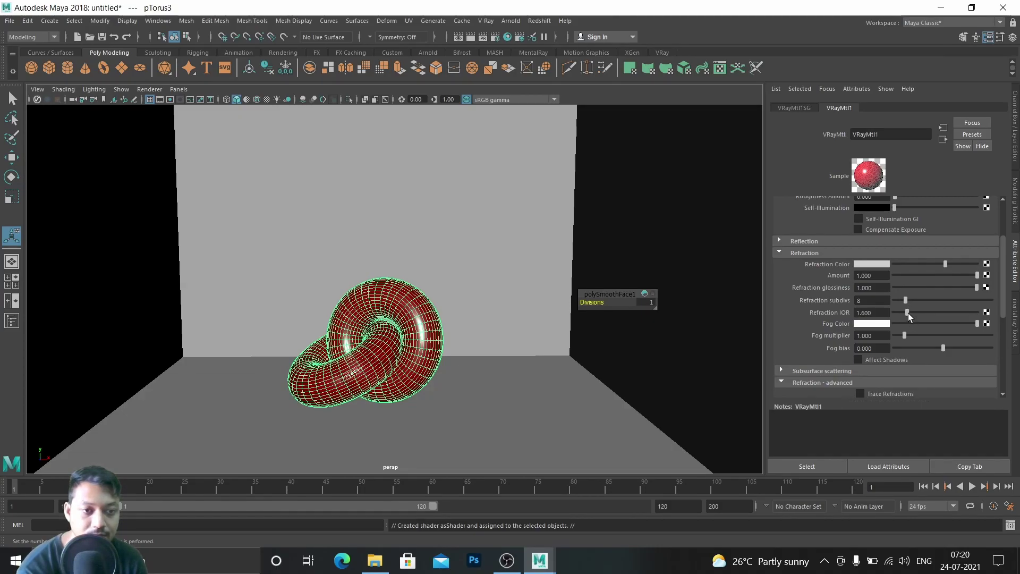
drag(907, 314, 915, 313)
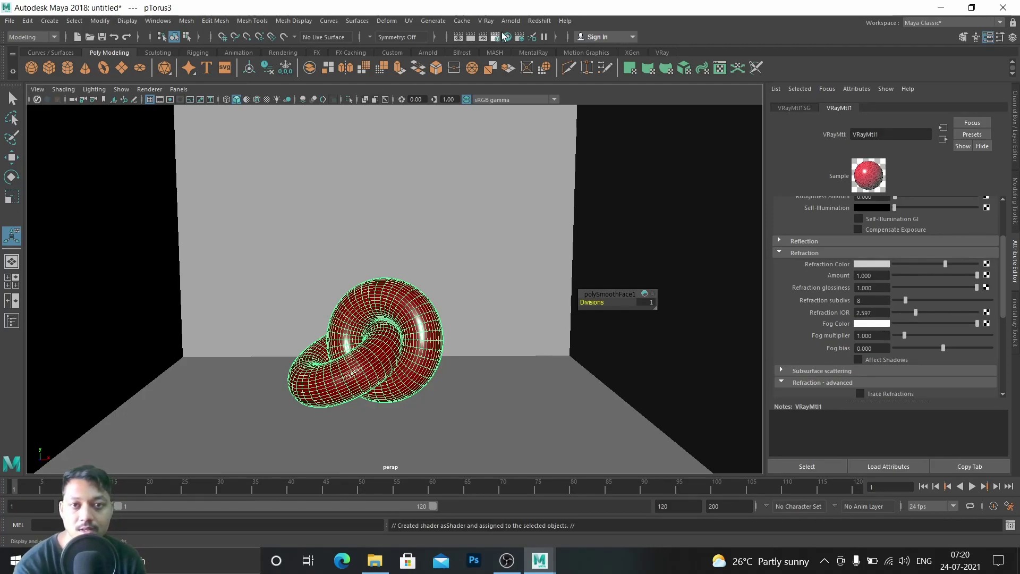
Render the refractive red knot in V-Ray and re-expand the Reflection settings
click(465, 37)
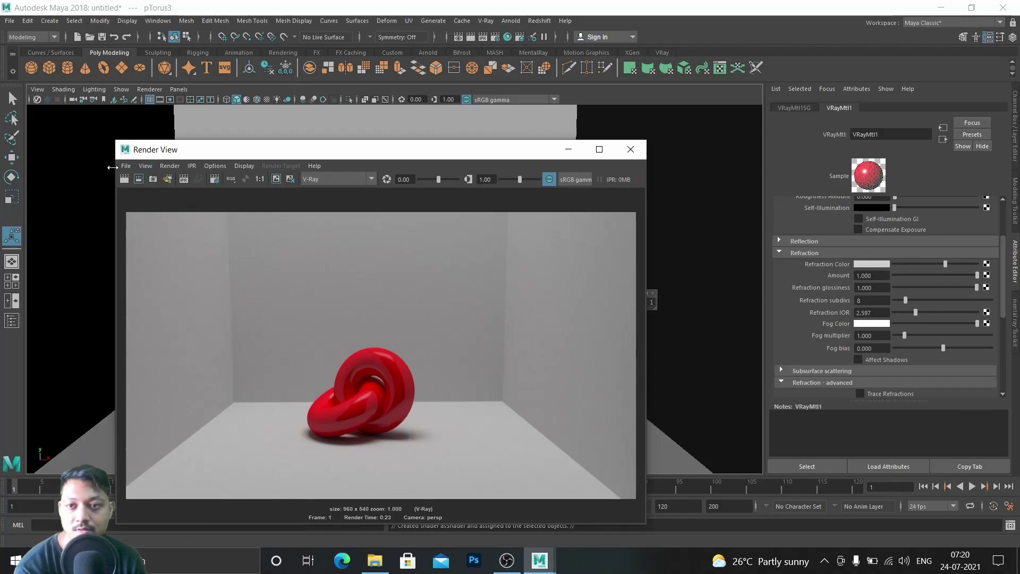
click(124, 179)
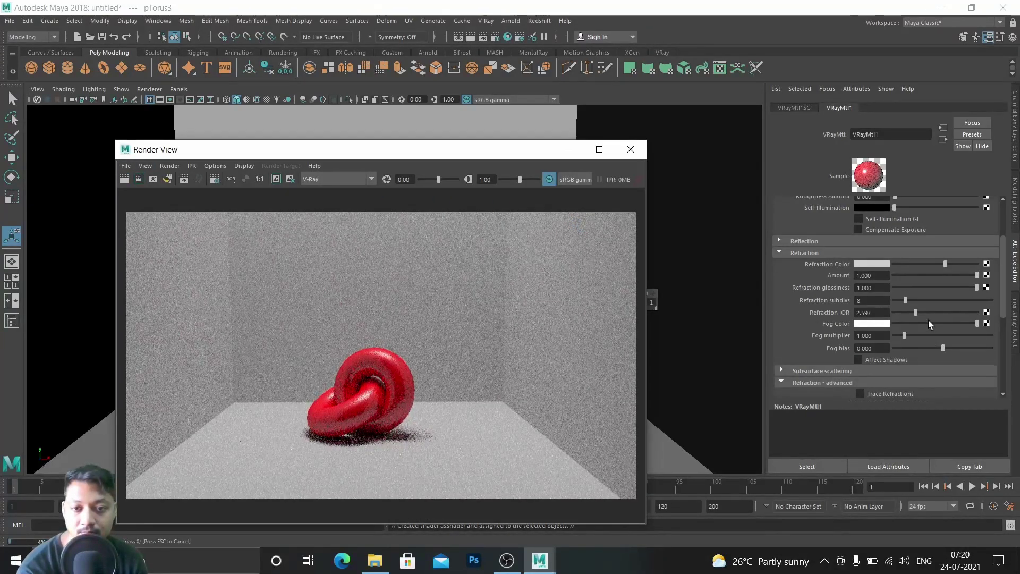
scroll(928, 320, up, 3)
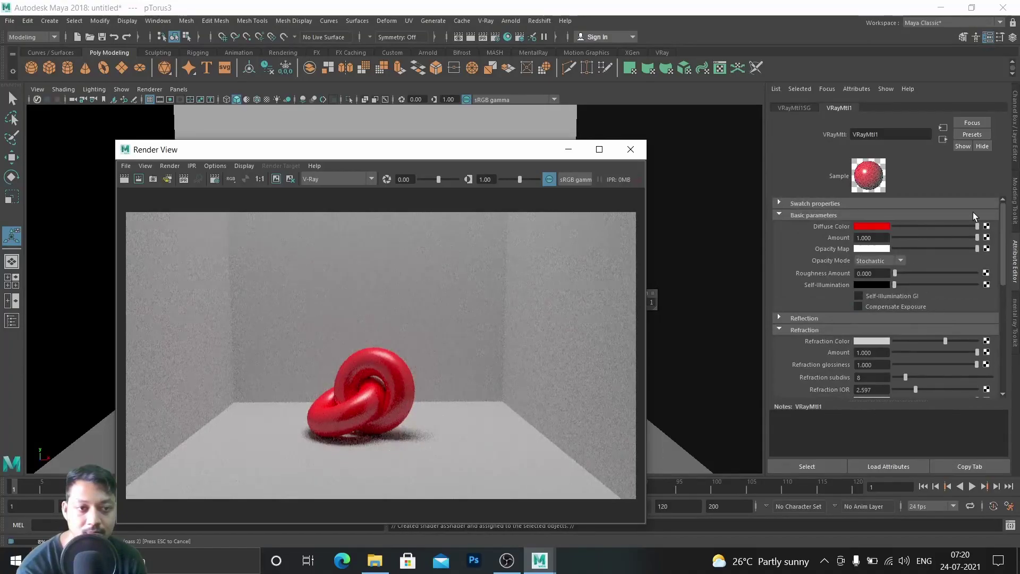
scroll(969, 318, down, 2)
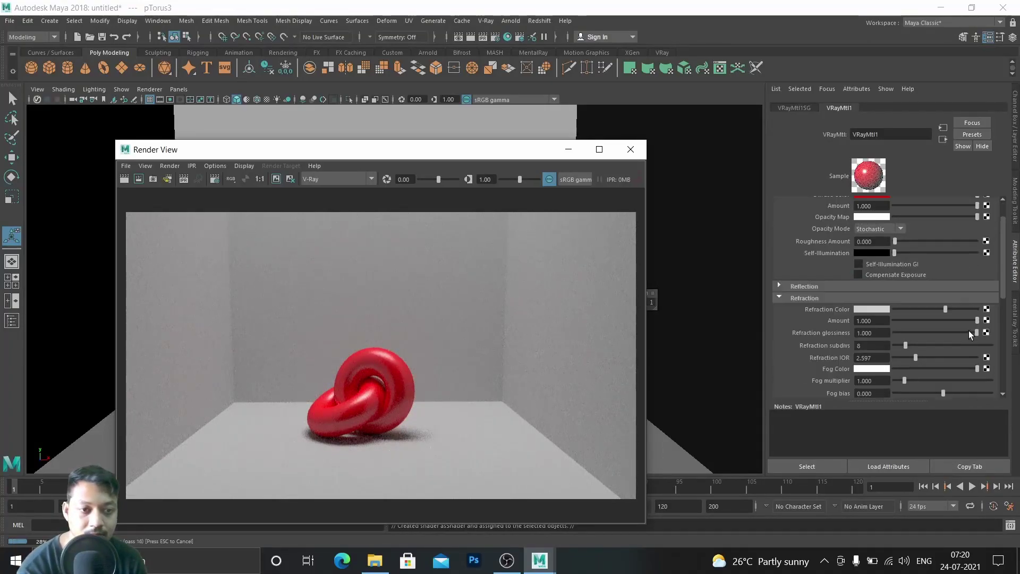
scroll(954, 336, up, 2)
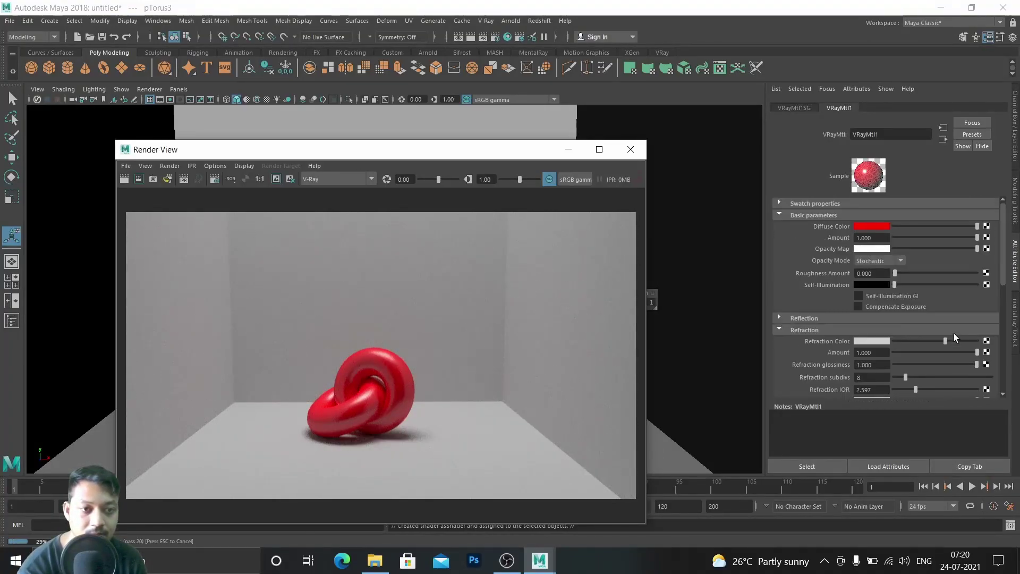
click(778, 317)
scroll(973, 343, down, 4)
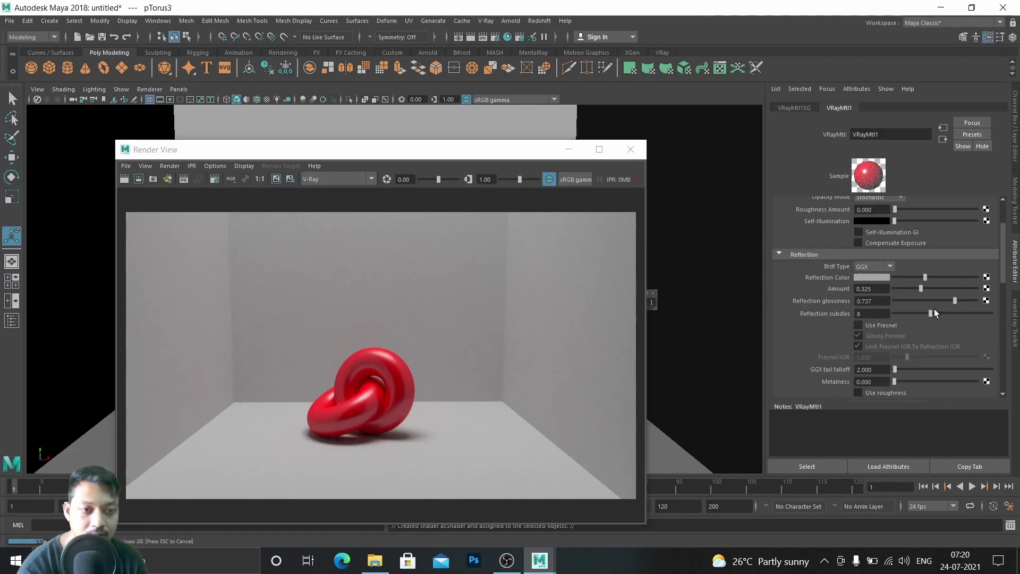
Raise reflection glossiness to 1.000 and re-render the knot in V-Ray
drag(956, 301, 979, 300)
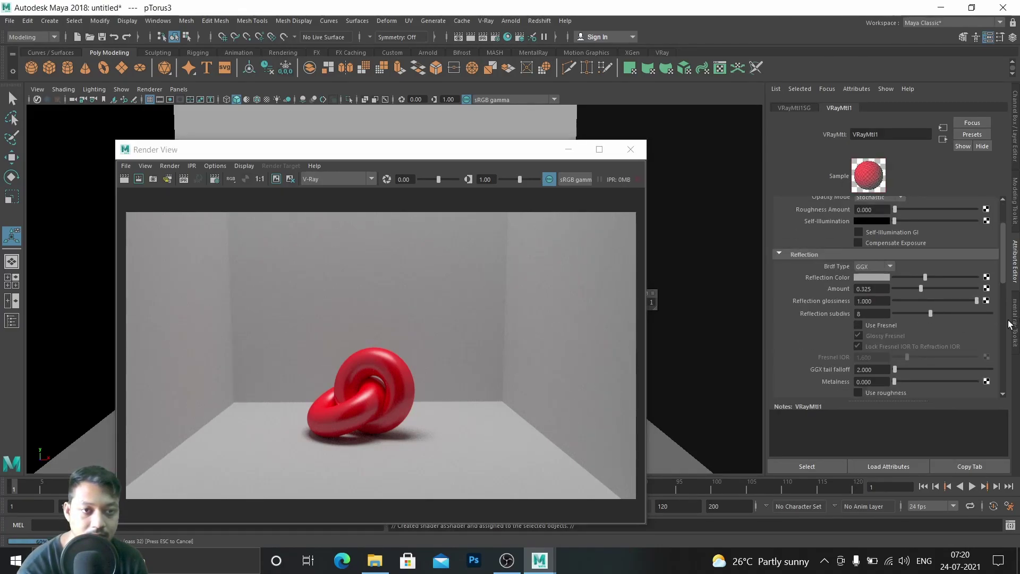
scroll(931, 345, down, 6)
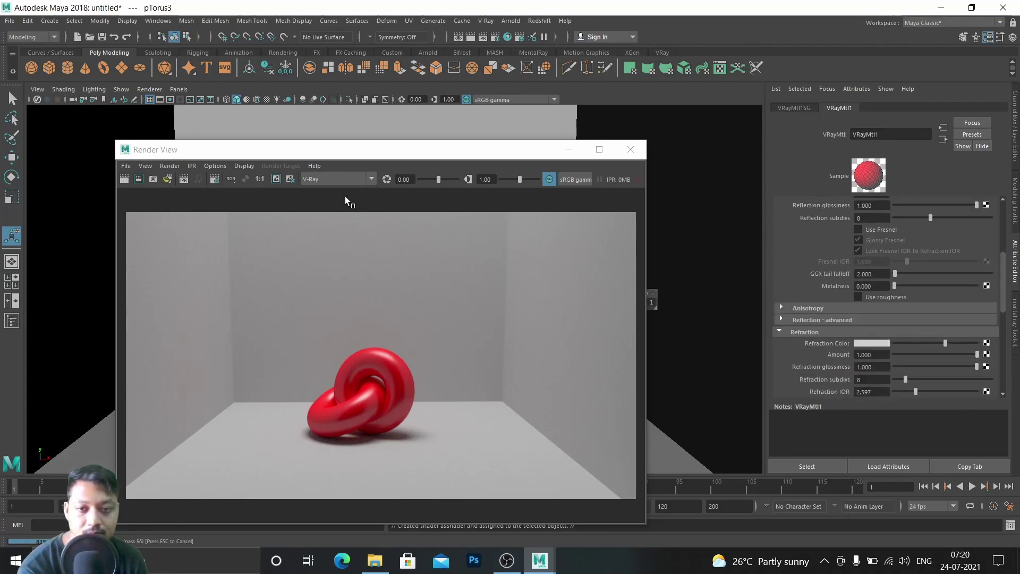
click(124, 178)
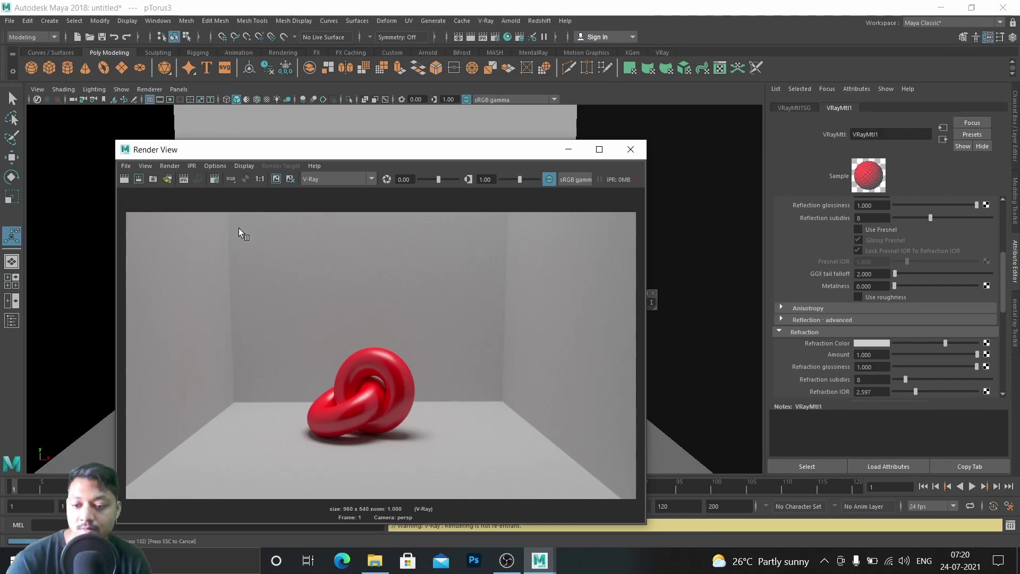
Re-render the glossy red knot, inspect the result, and scroll to the Refraction settings
click(125, 179)
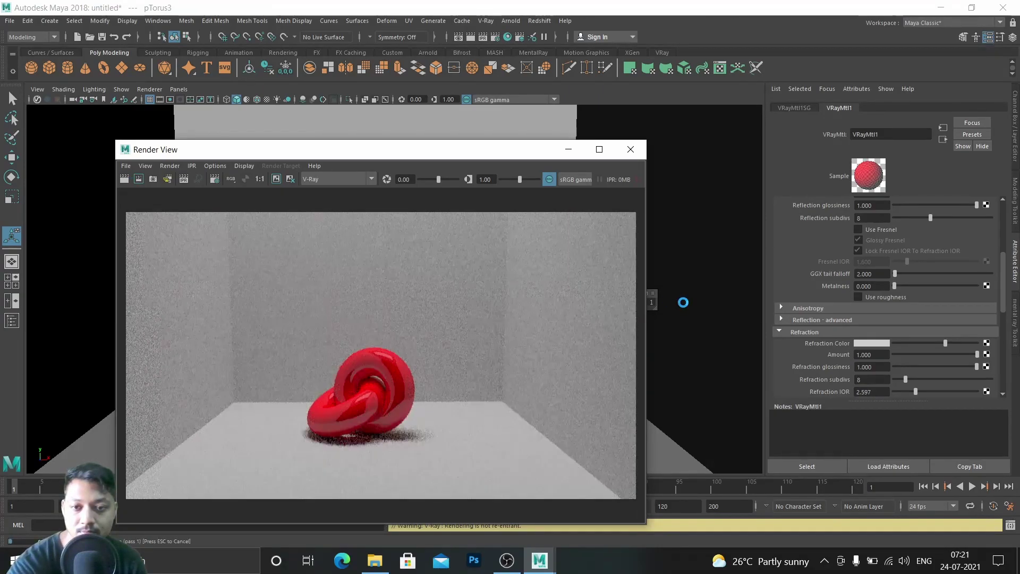
scroll(404, 366, up, 2)
scroll(347, 380, up, 3)
scroll(320, 376, up, 3)
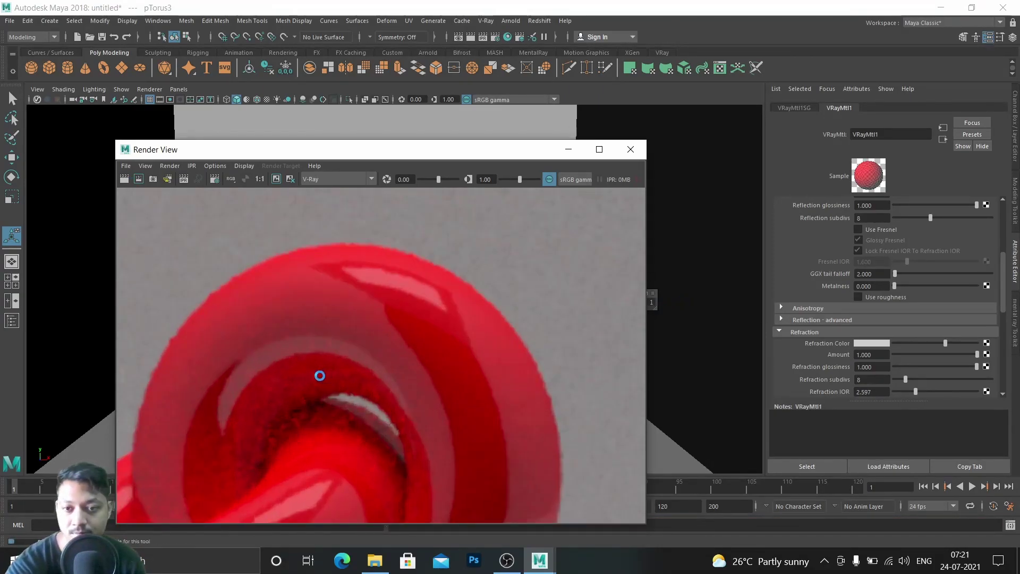
scroll(320, 375, down, 8)
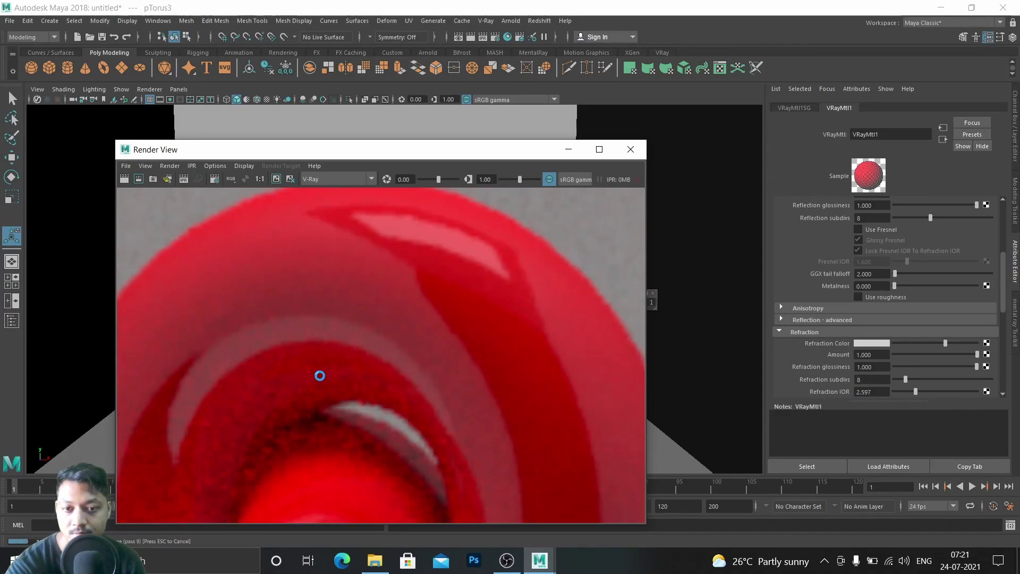
scroll(320, 375, up, 8)
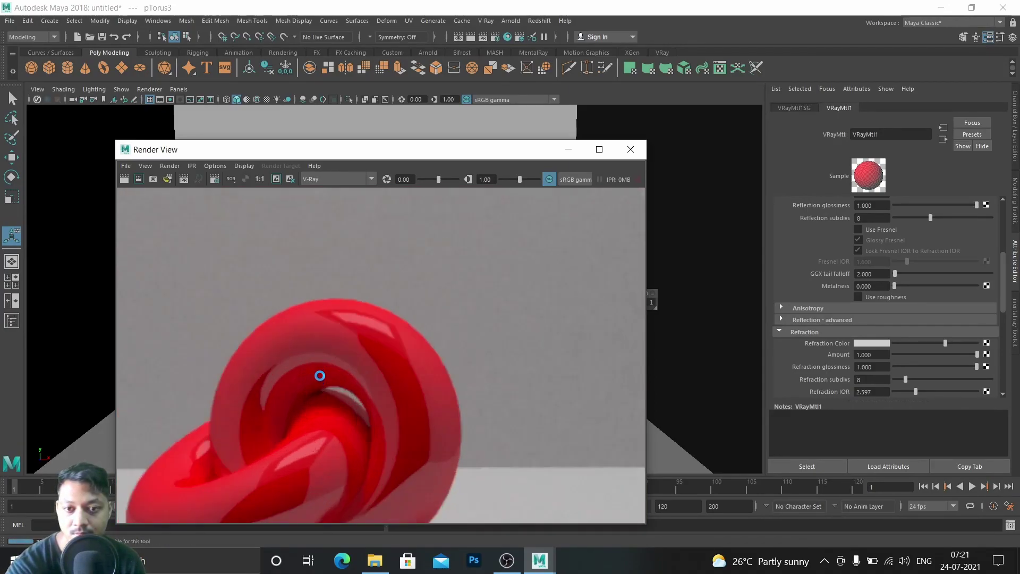
scroll(320, 375, down, 6)
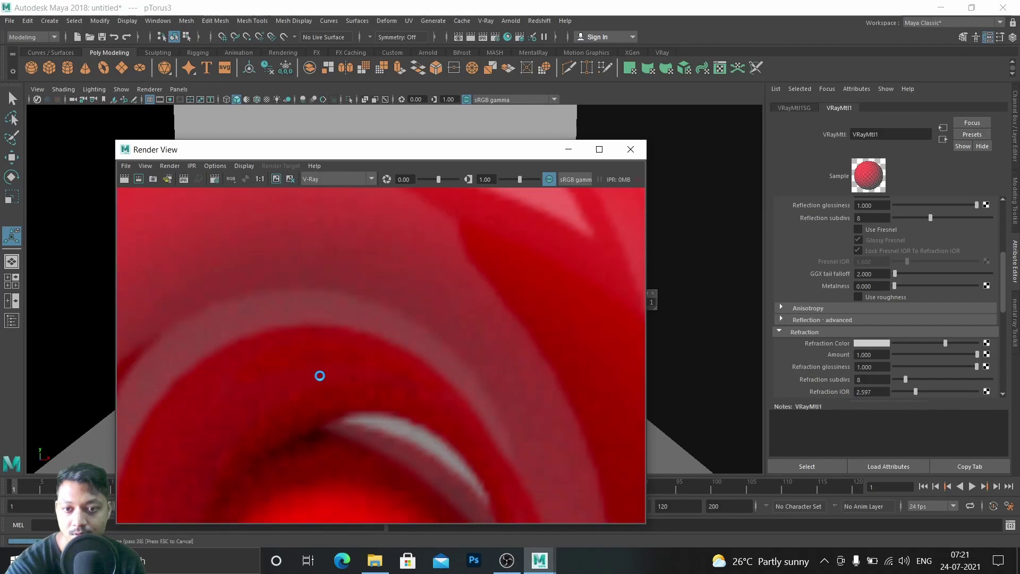
scroll(321, 377, down, 4)
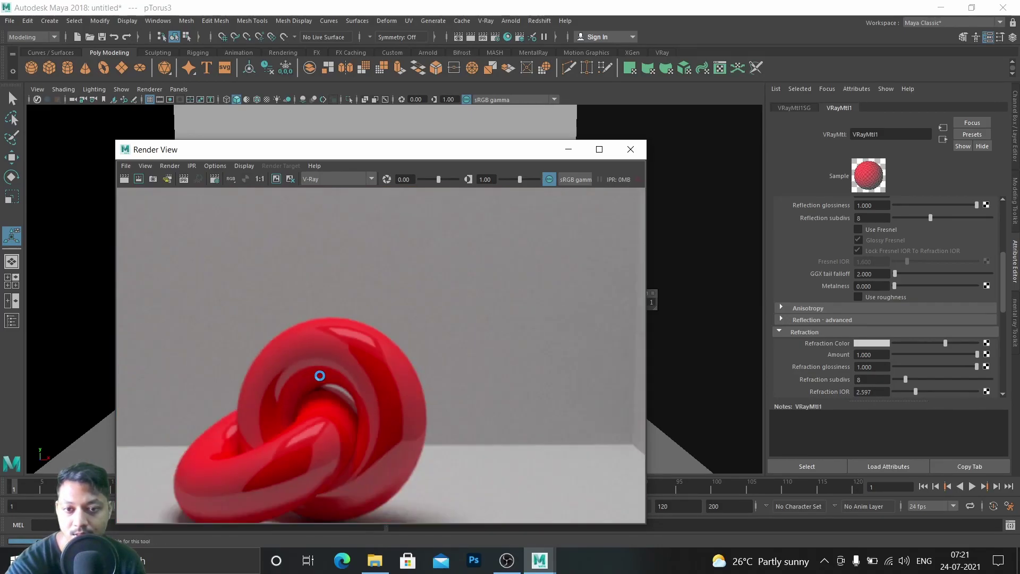
scroll(386, 417, up, 7)
scroll(384, 421, up, 1)
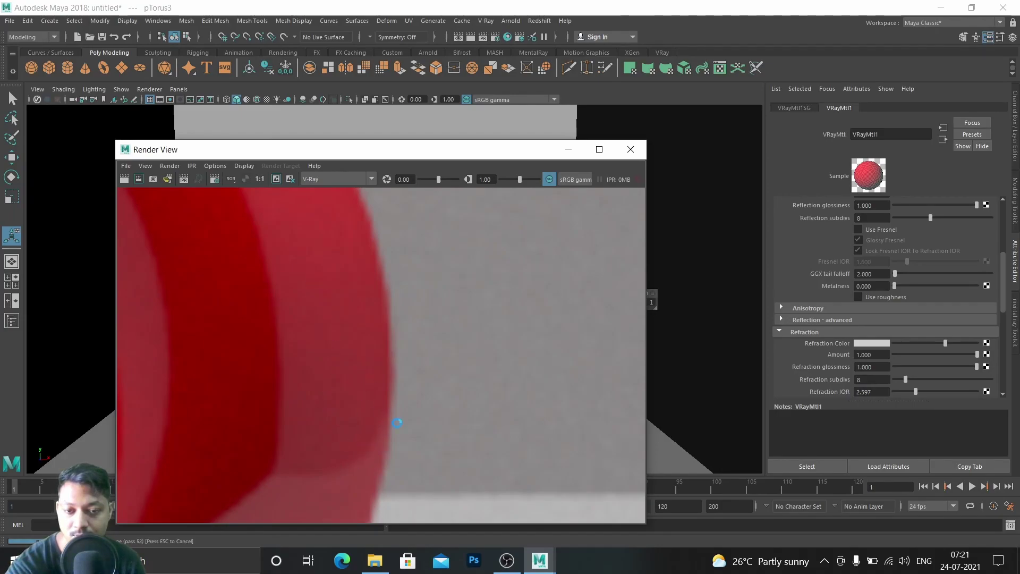
scroll(374, 442, down, 8)
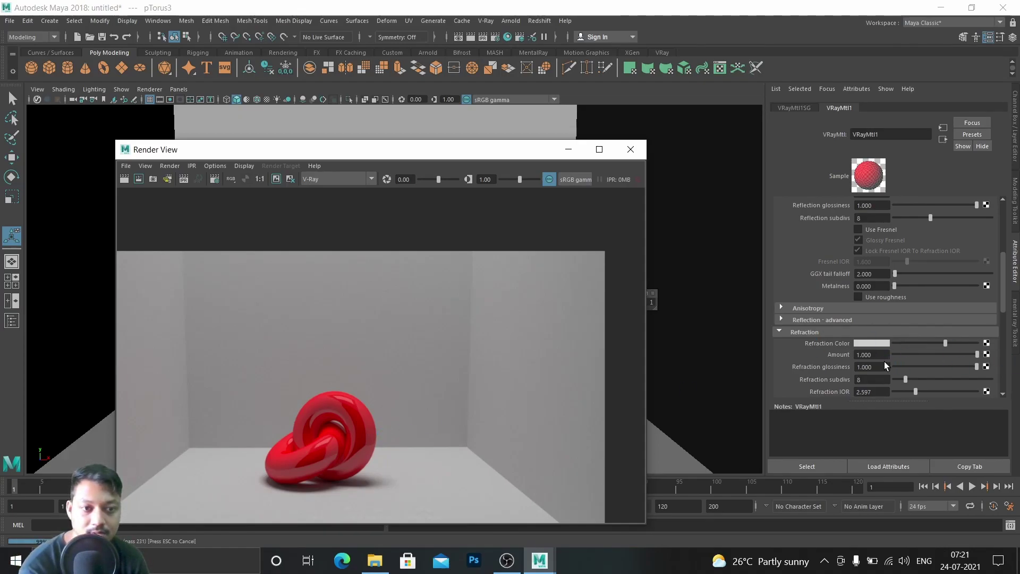
scroll(348, 357, down, 1)
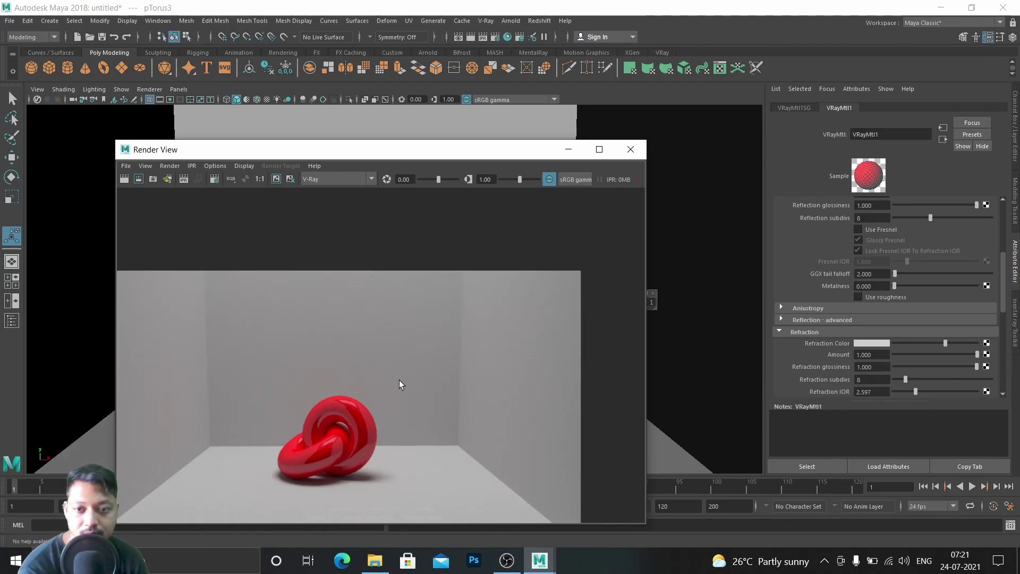
scroll(399, 380, down, 2)
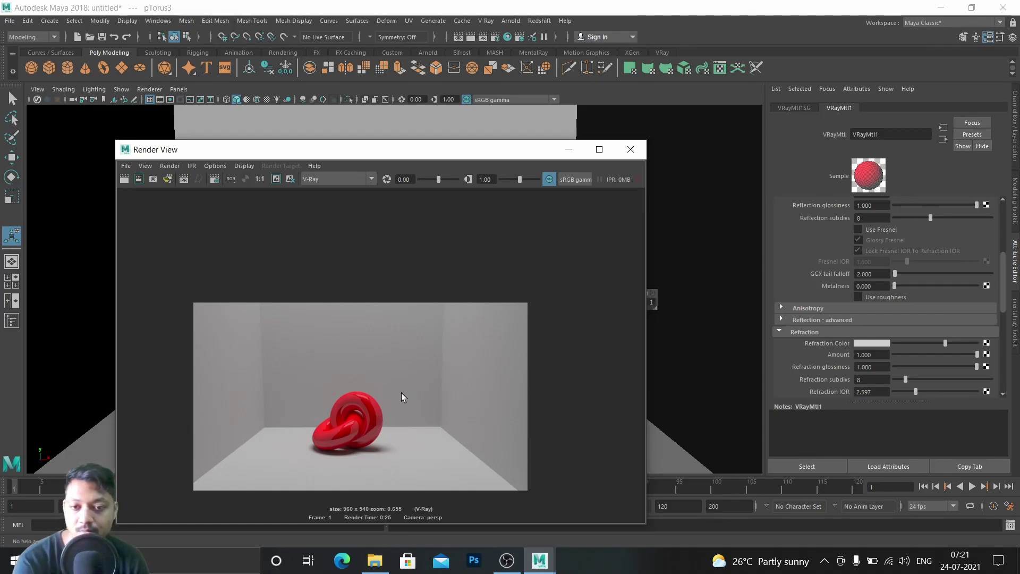
scroll(401, 390, up, 3)
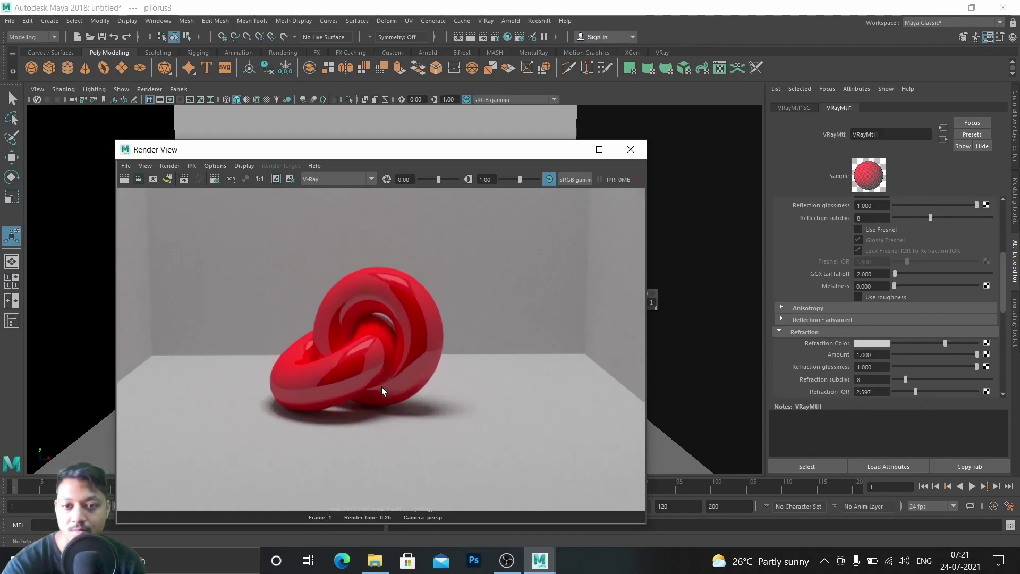
scroll(380, 387, up, 2)
scroll(378, 387, down, 3)
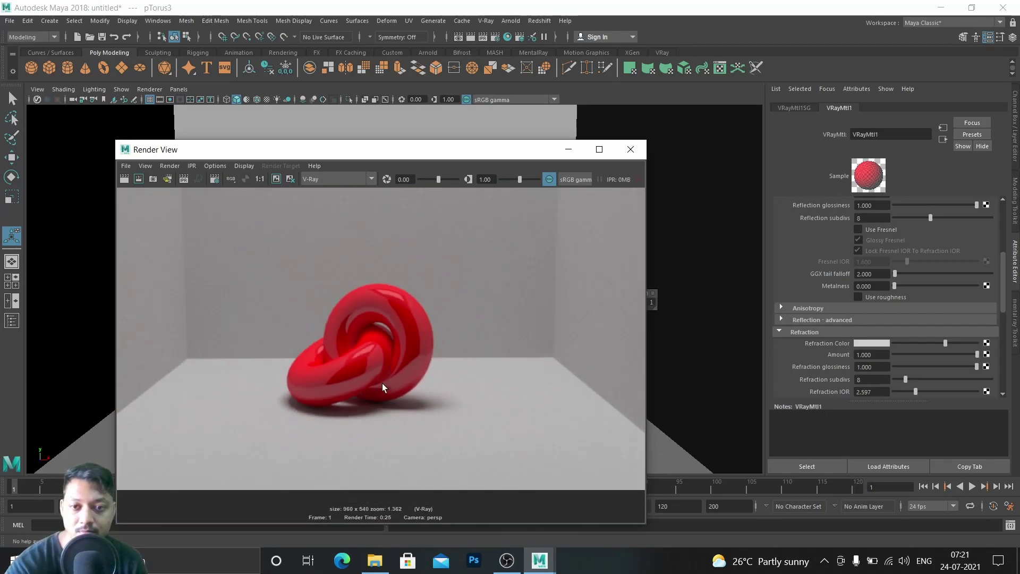
scroll(443, 375, up, 2)
scroll(424, 401, down, 6)
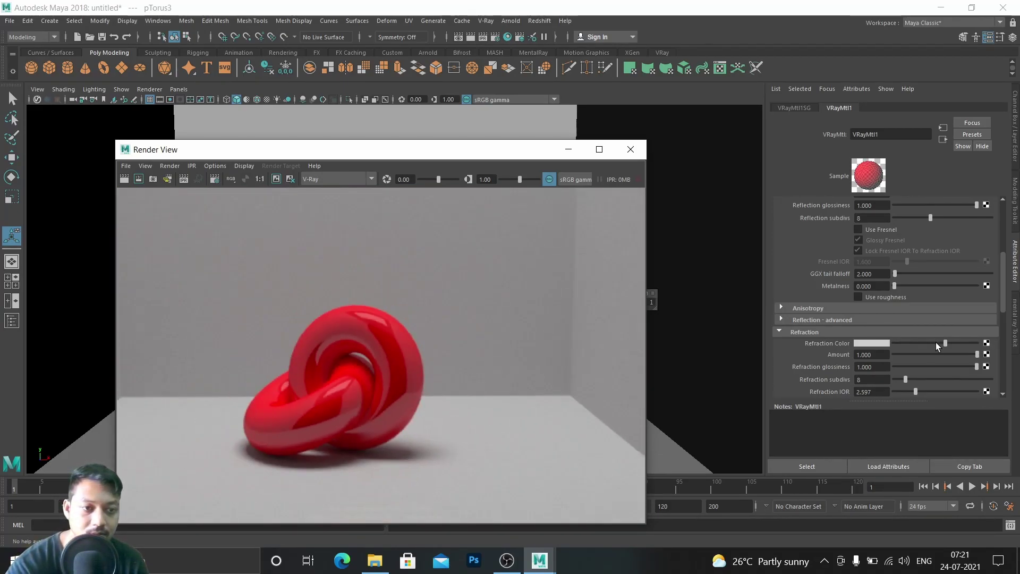
scroll(927, 381, down, 2)
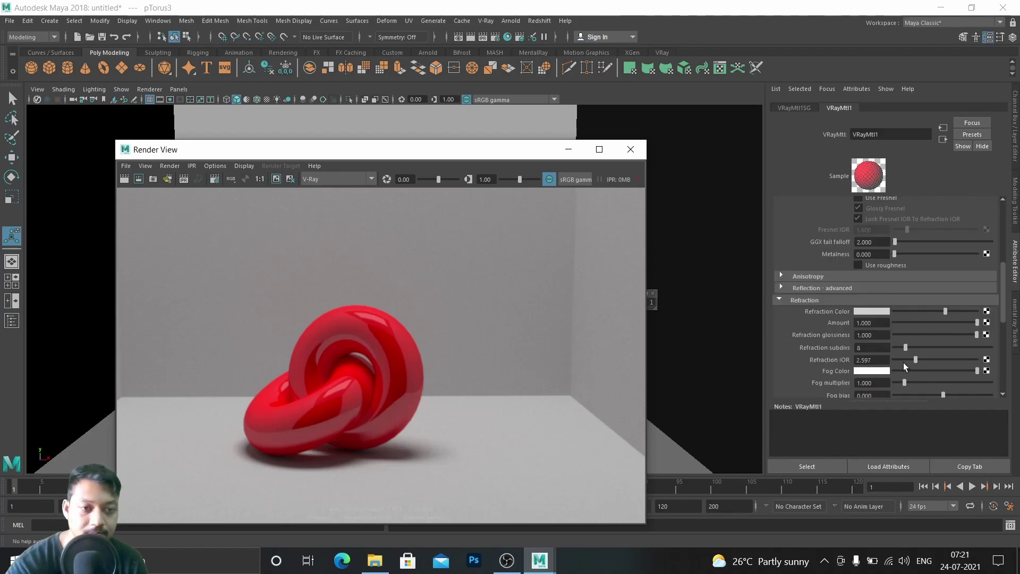
scroll(902, 362, down, 2)
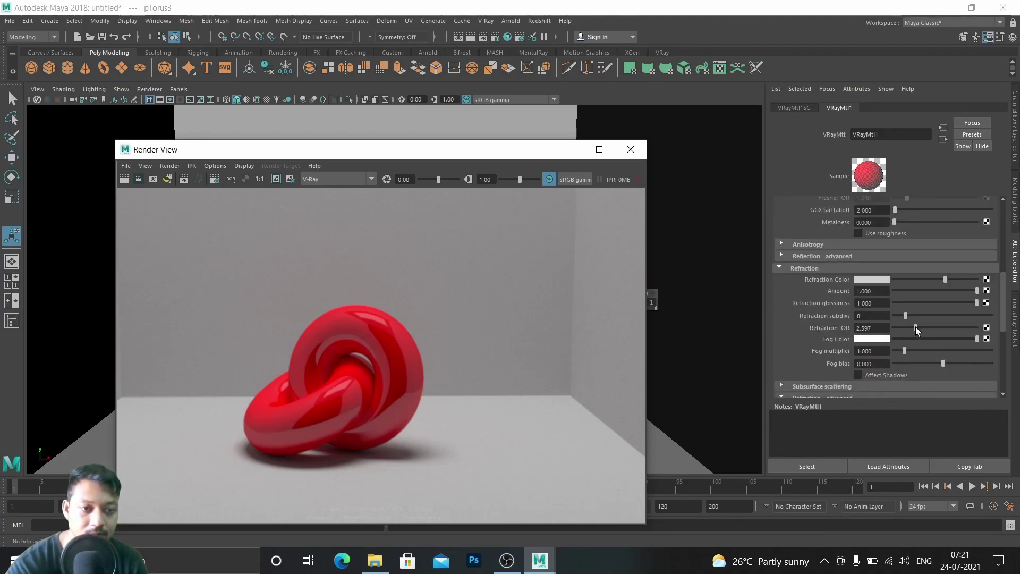
Lower refraction IOR to 1.883, then collapse the Refraction and Bump and Normal mapping sections
drag(915, 327, 909, 328)
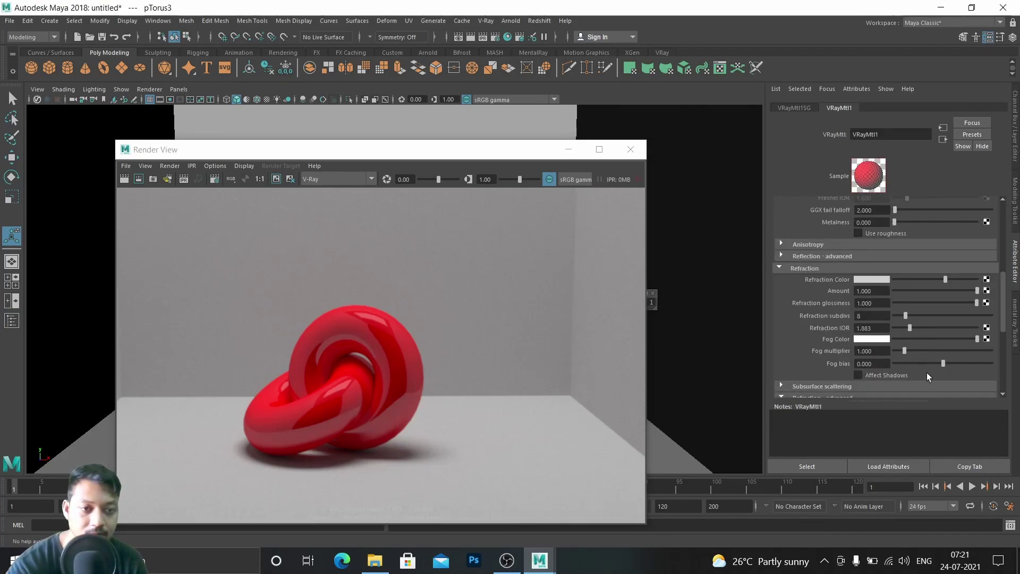
click(783, 268)
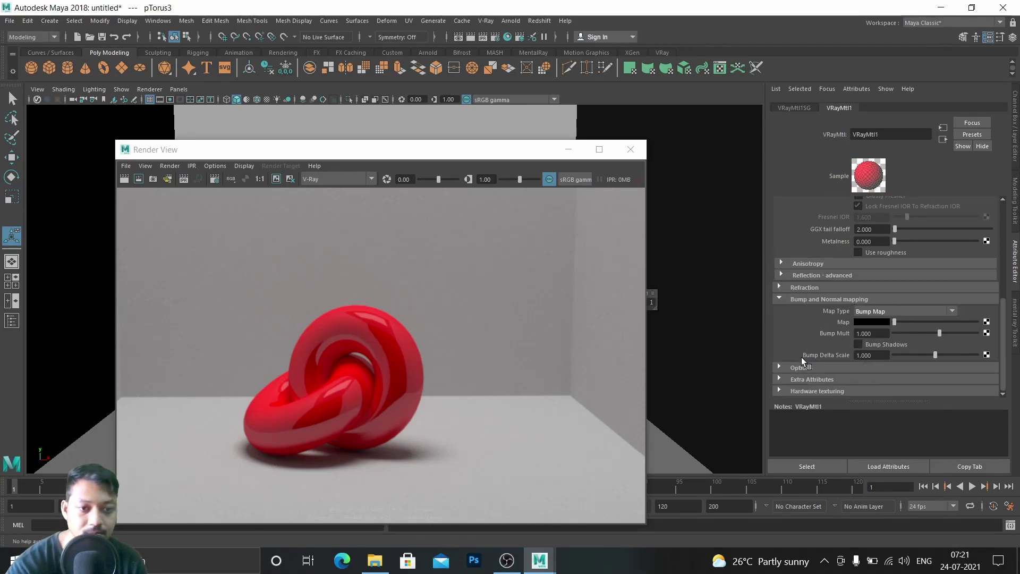
click(793, 299)
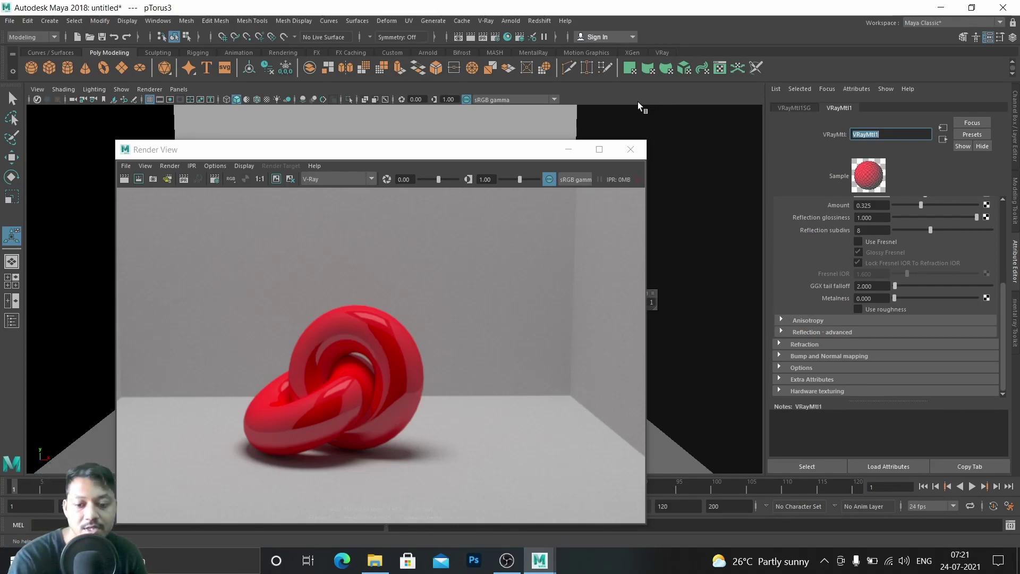
Minimize the Render View, orbit closer to the torus, and choose Assign New Material on it
click(572, 150)
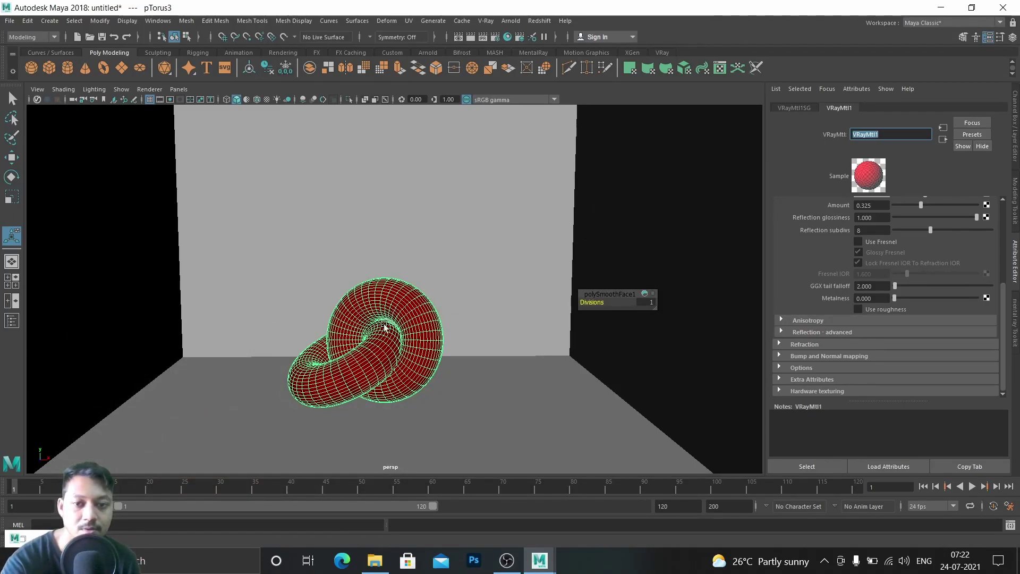
alt+drag(396, 358, 387, 336)
alt+right_drag(387, 337, 532, 401)
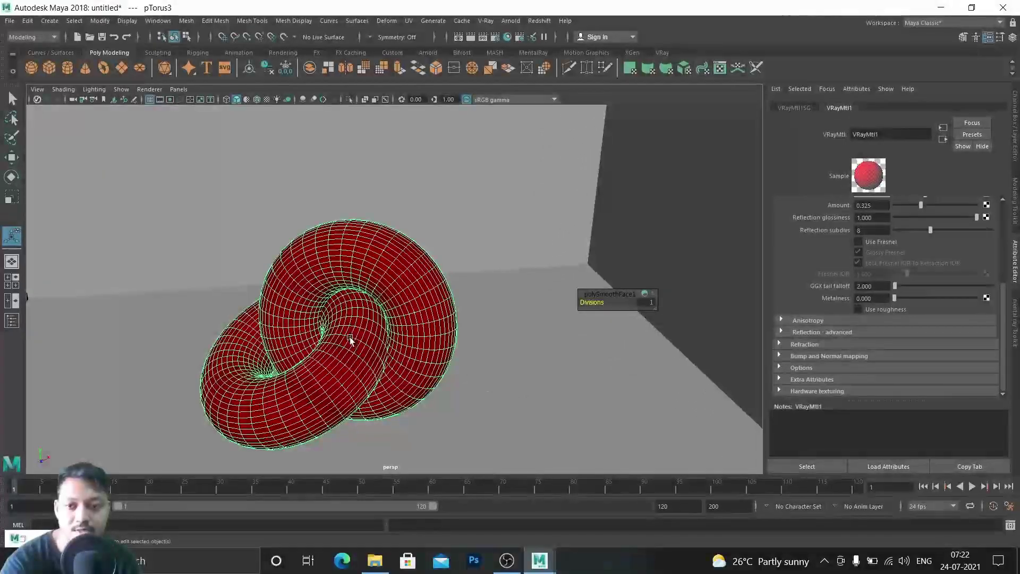
alt+drag(351, 337, 391, 351)
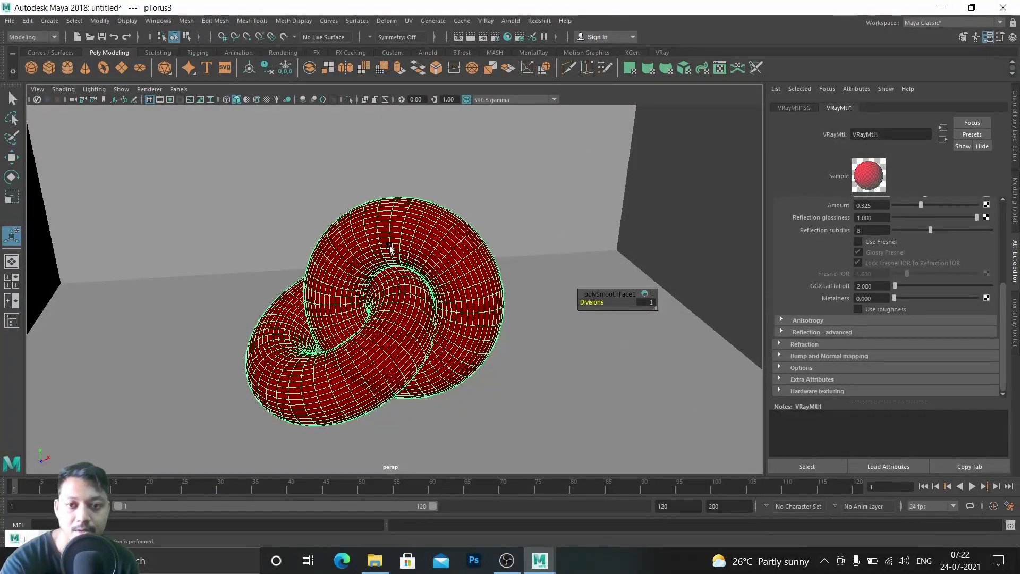
right_drag(389, 232, 384, 504)
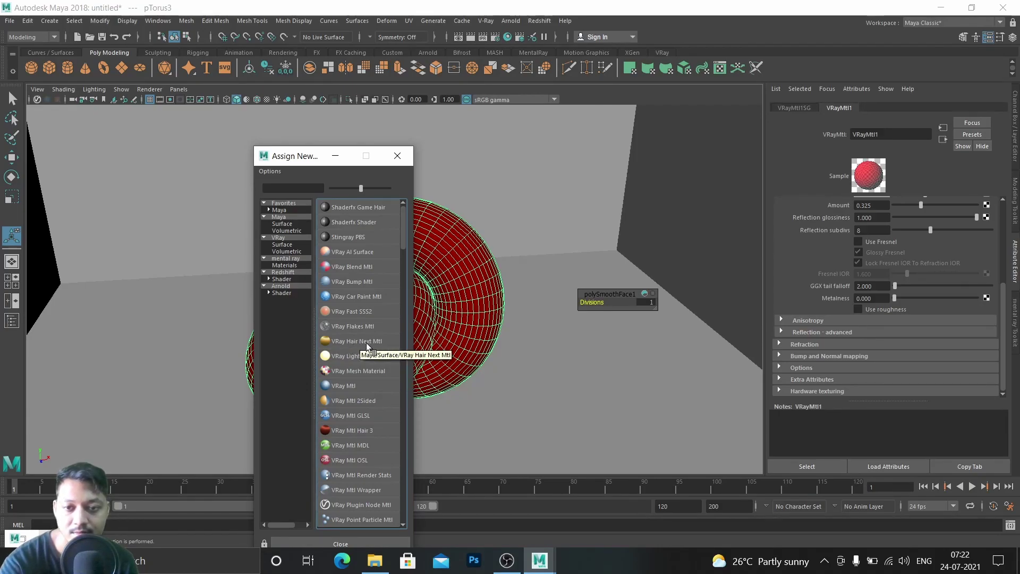
Assign a new VRay Toon Mtl from the V-Ray material list to the torus
scroll(375, 342, down, 1)
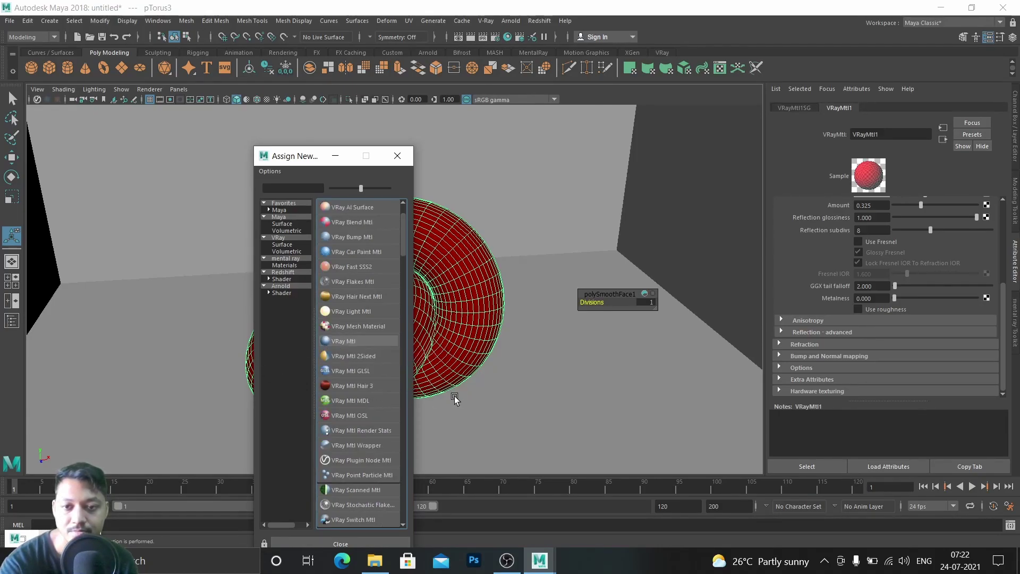
scroll(356, 383, down, 1)
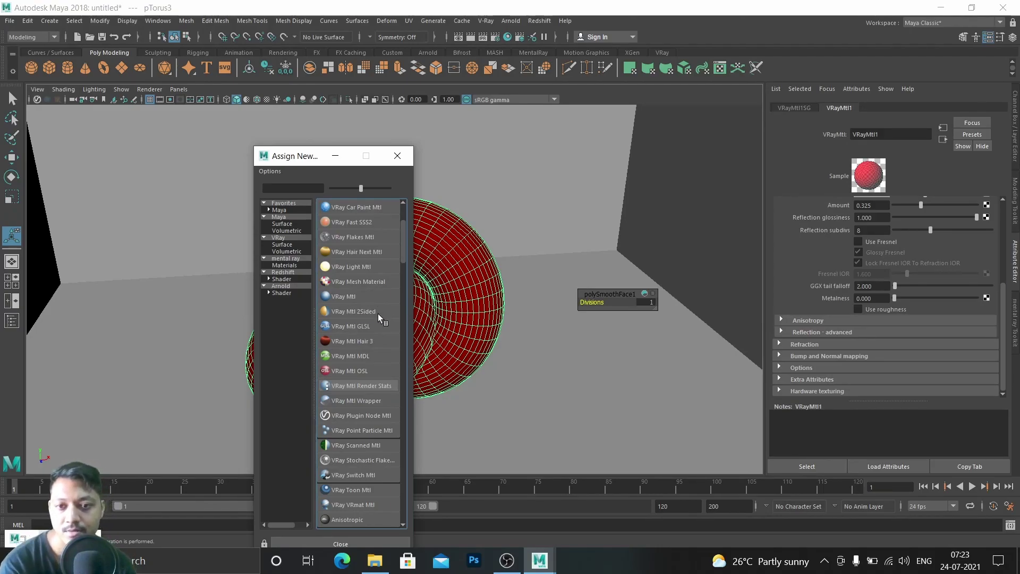
scroll(378, 315, down, 2)
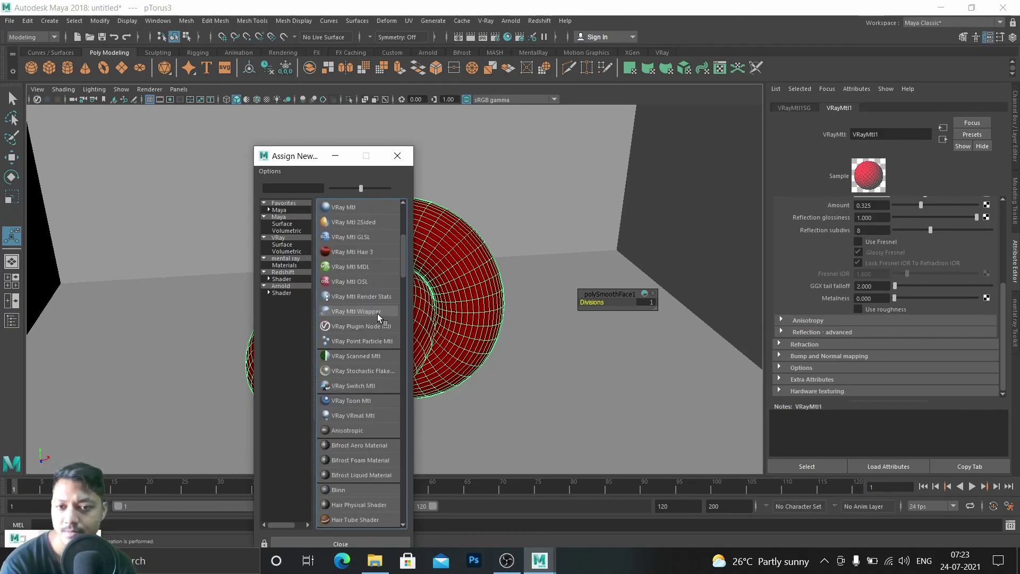
scroll(371, 310, down, 1)
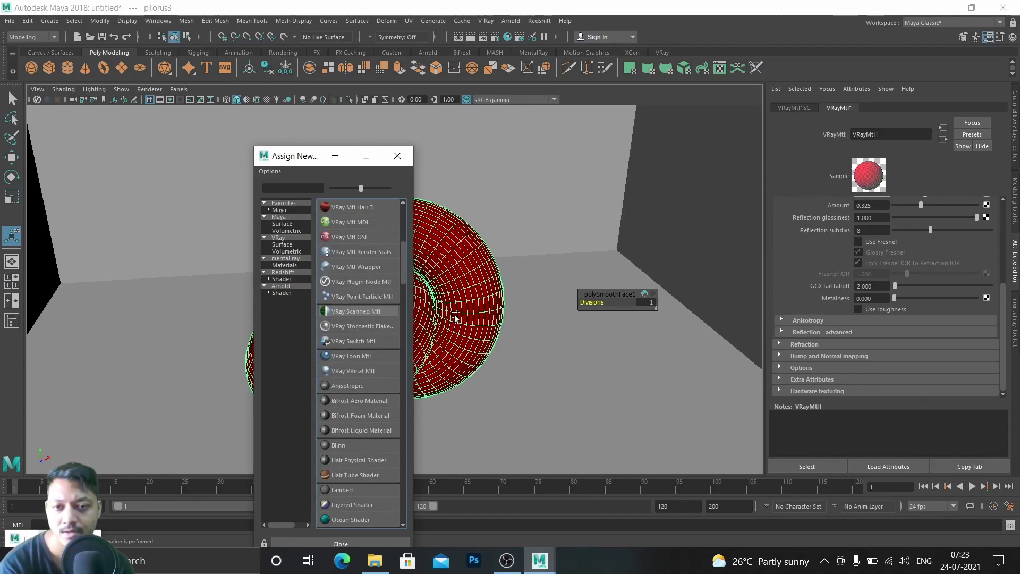
click(481, 293)
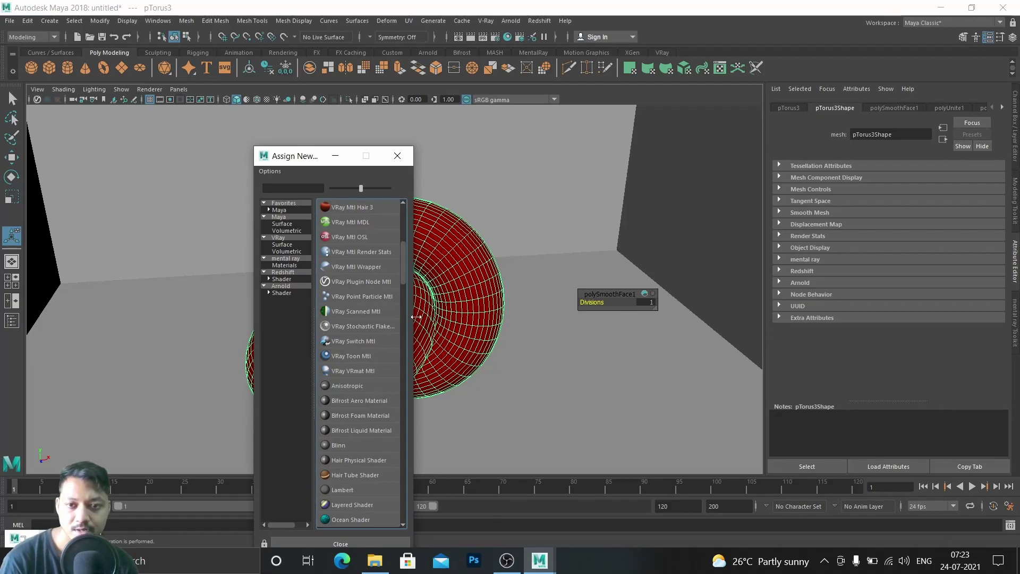
click(348, 355)
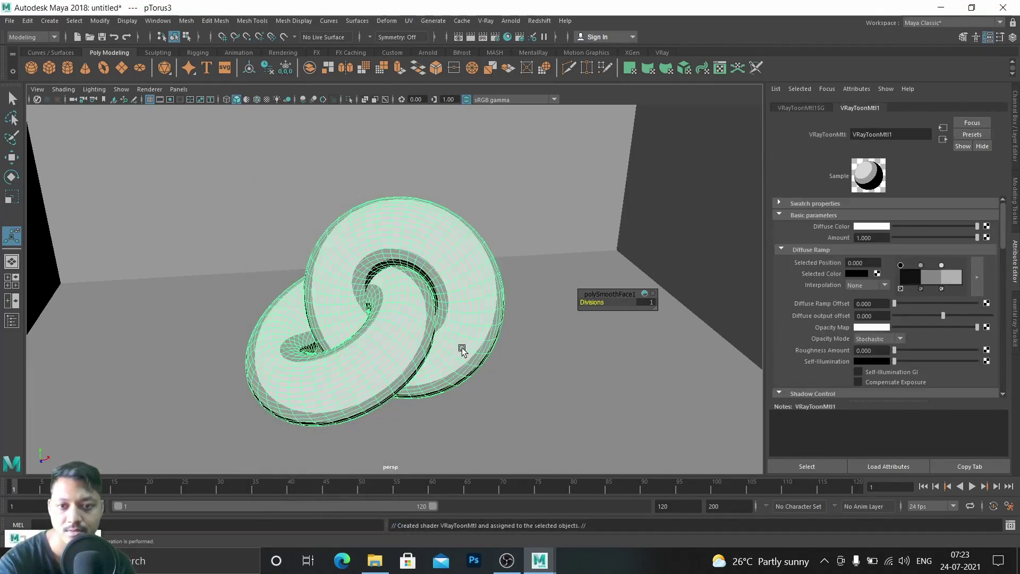
Orbit the persp camera toward the back wall and re-render the knot with the black-and-white toon material in V-Ray
mouse_move(416, 296)
alt+mouse_down()
mouse_move(408, 282)
mouse_move(424, 323)
mouse_move(425, 310)
alt+mouse_up()
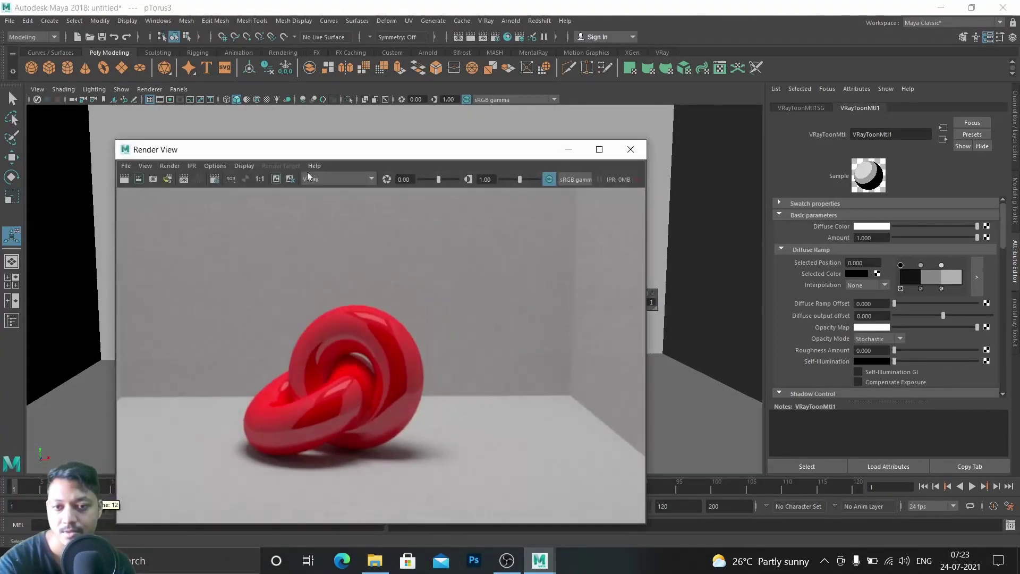
click(127, 179)
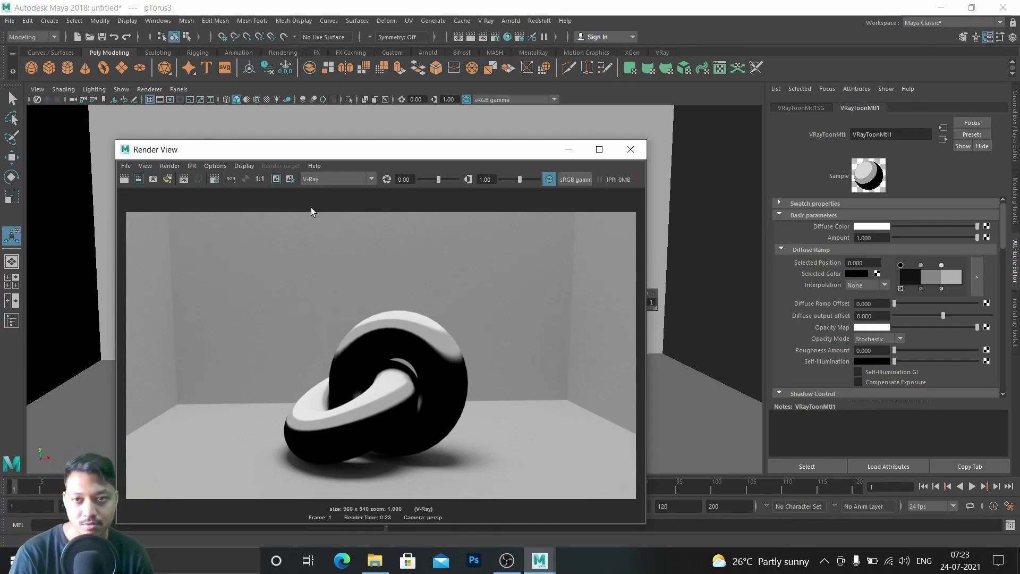
click(126, 166)
click(151, 196)
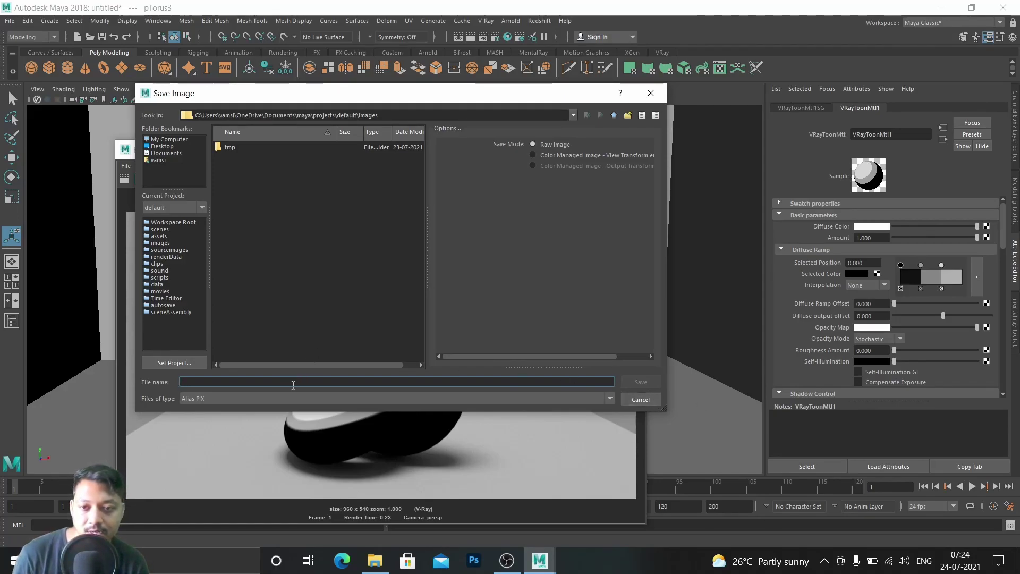
click(257, 398)
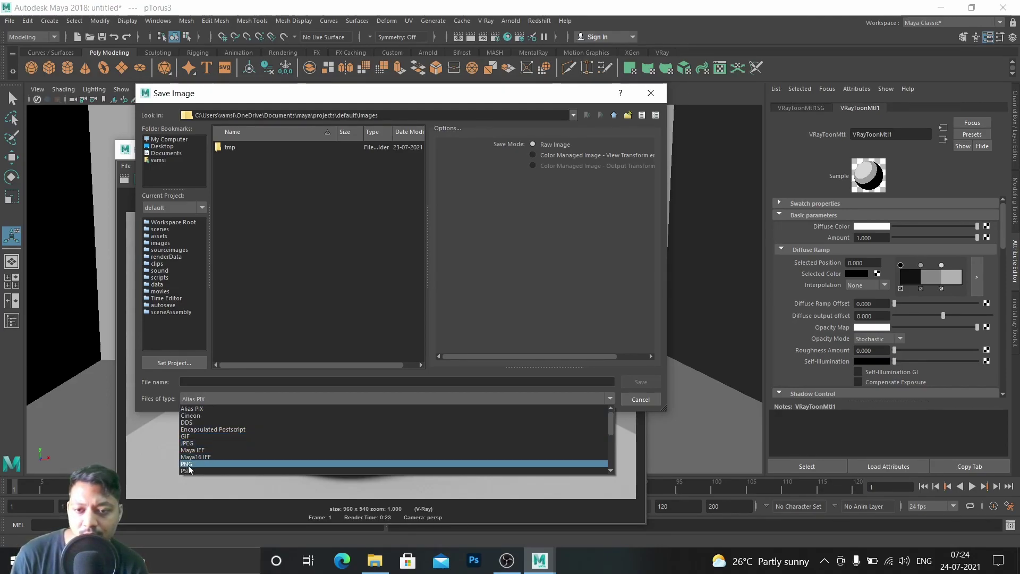
click(317, 321)
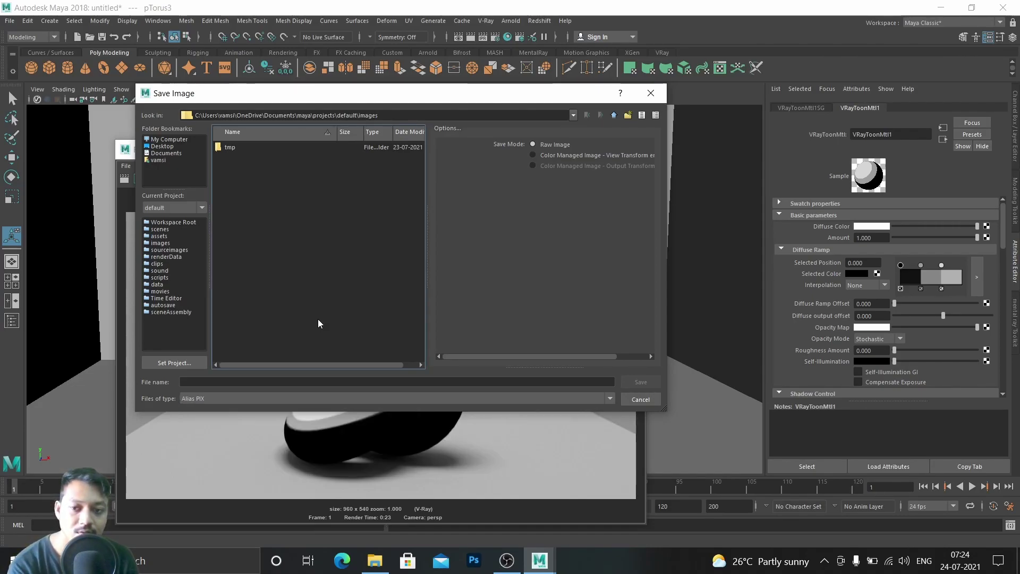
click(641, 398)
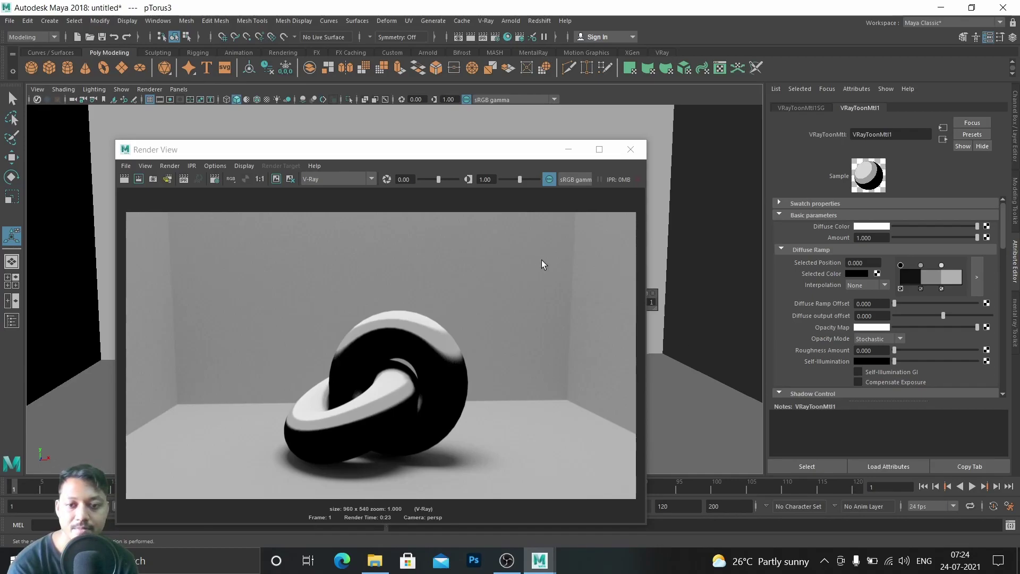
Move the Render View window slightly higher on screen, keeping the toon render in view
drag(392, 152, 392, 132)
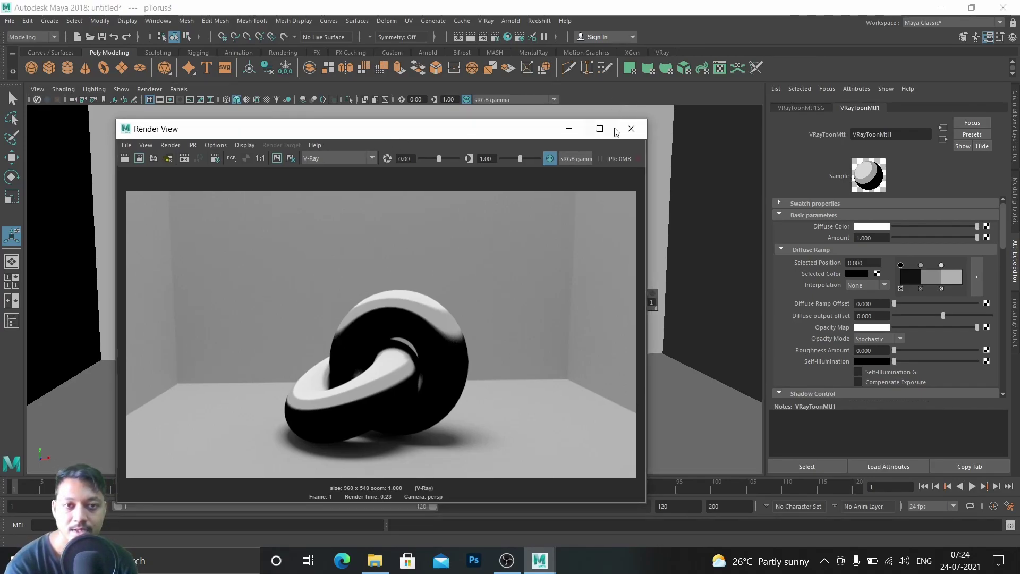